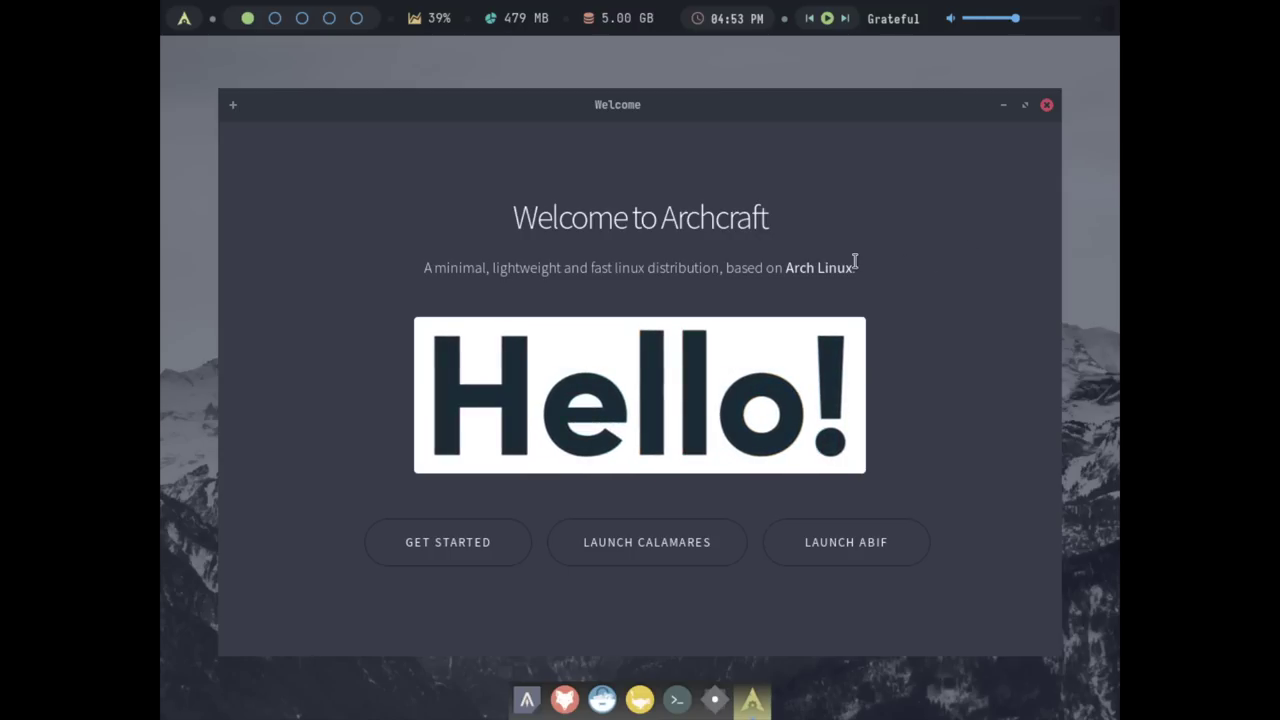
left_click(843, 543)
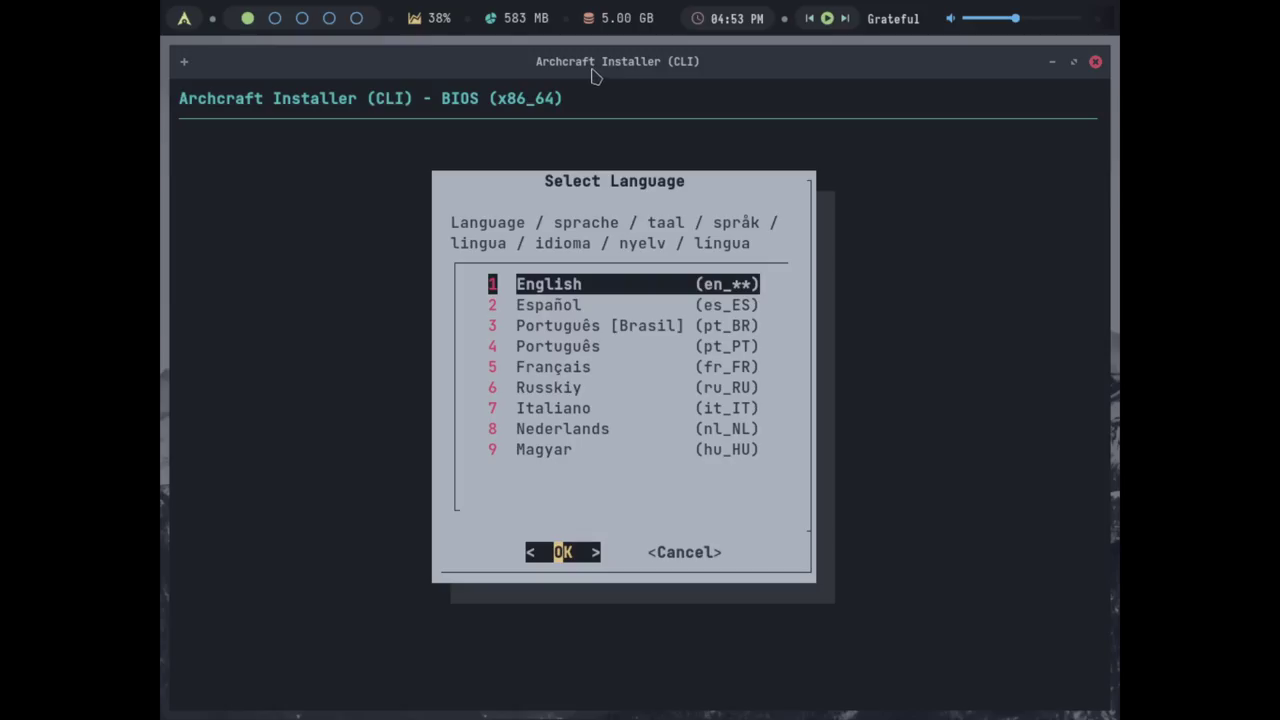
left_click(1095, 62)
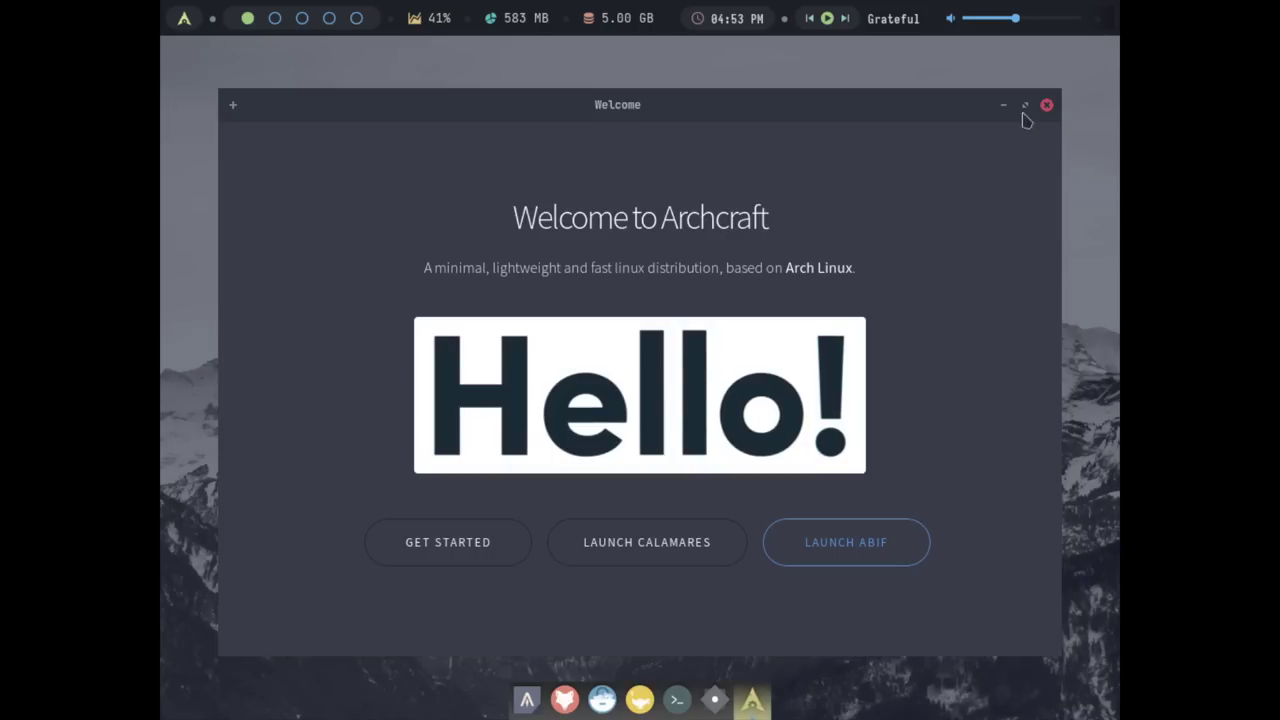
Launch Calamares and step through Welcome, Location (America/Detroit) and Keyboard (English US) to Partitions
left_click(668, 551)
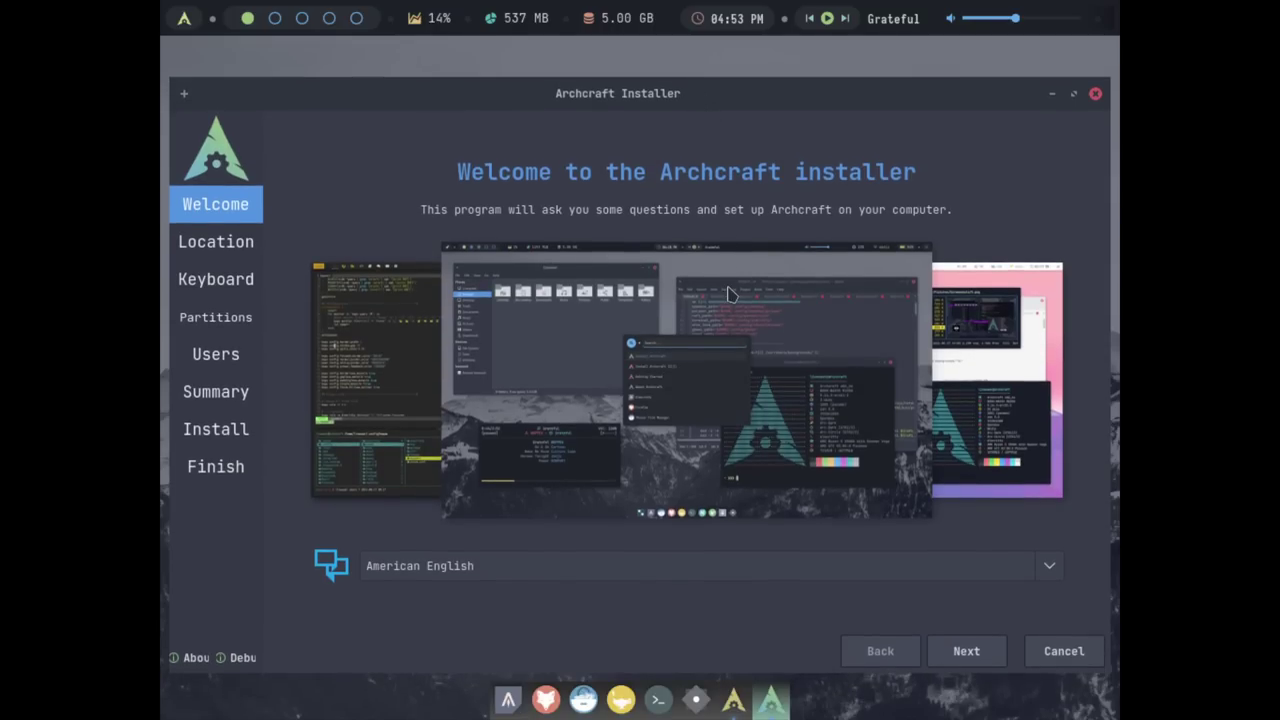
left_click(966, 651)
left_click(966, 651)
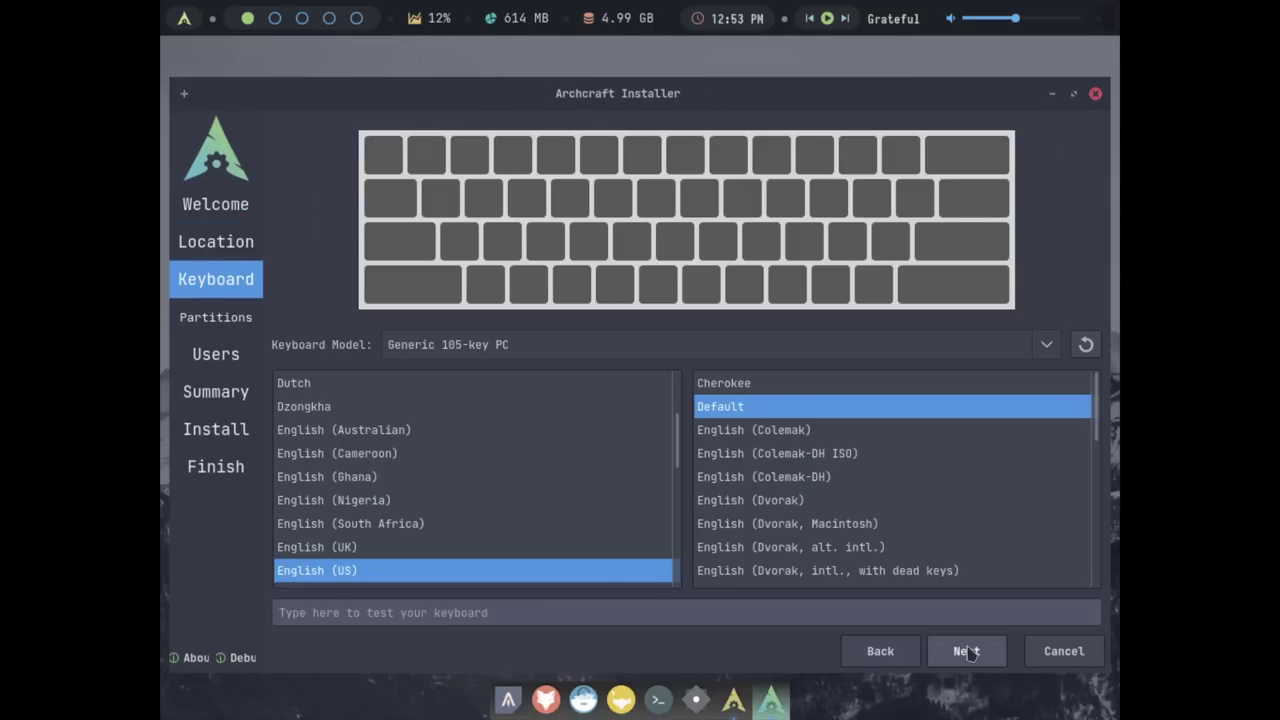
left_click(893, 650)
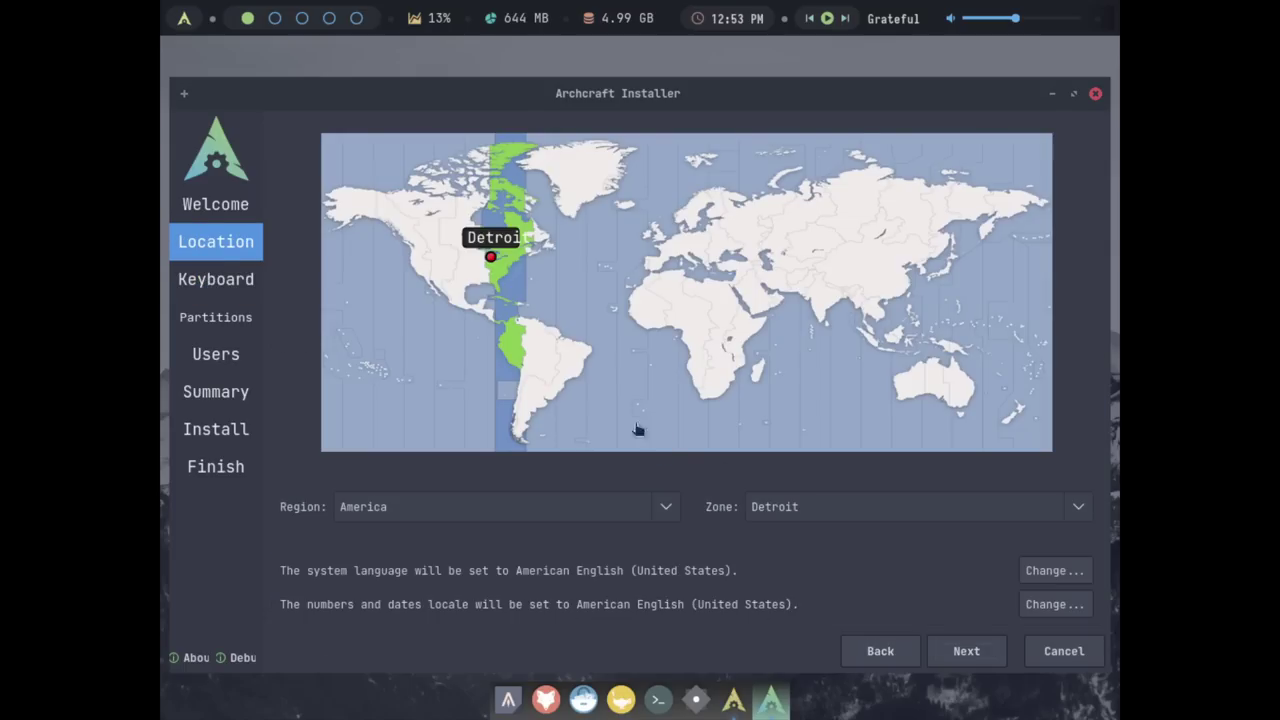
left_click(966, 651)
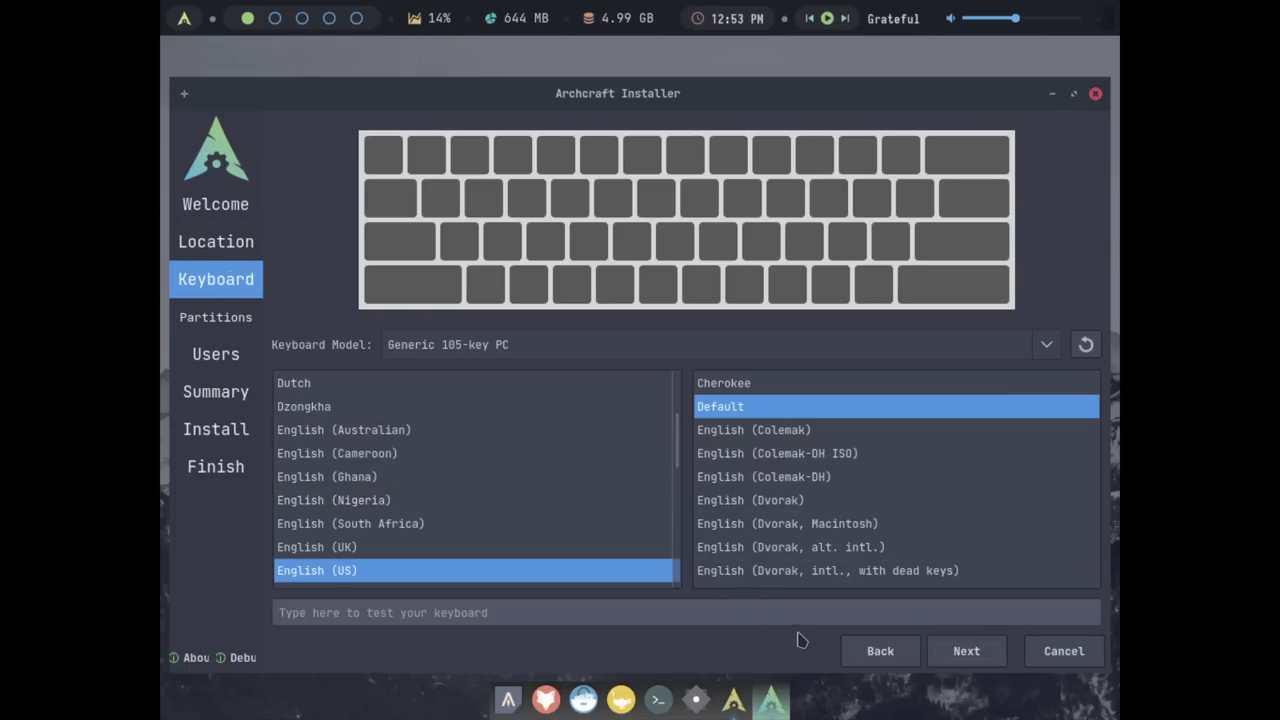
Set partitioning to erase the whole vda disk with btrfs and No Swap
left_click(964, 653)
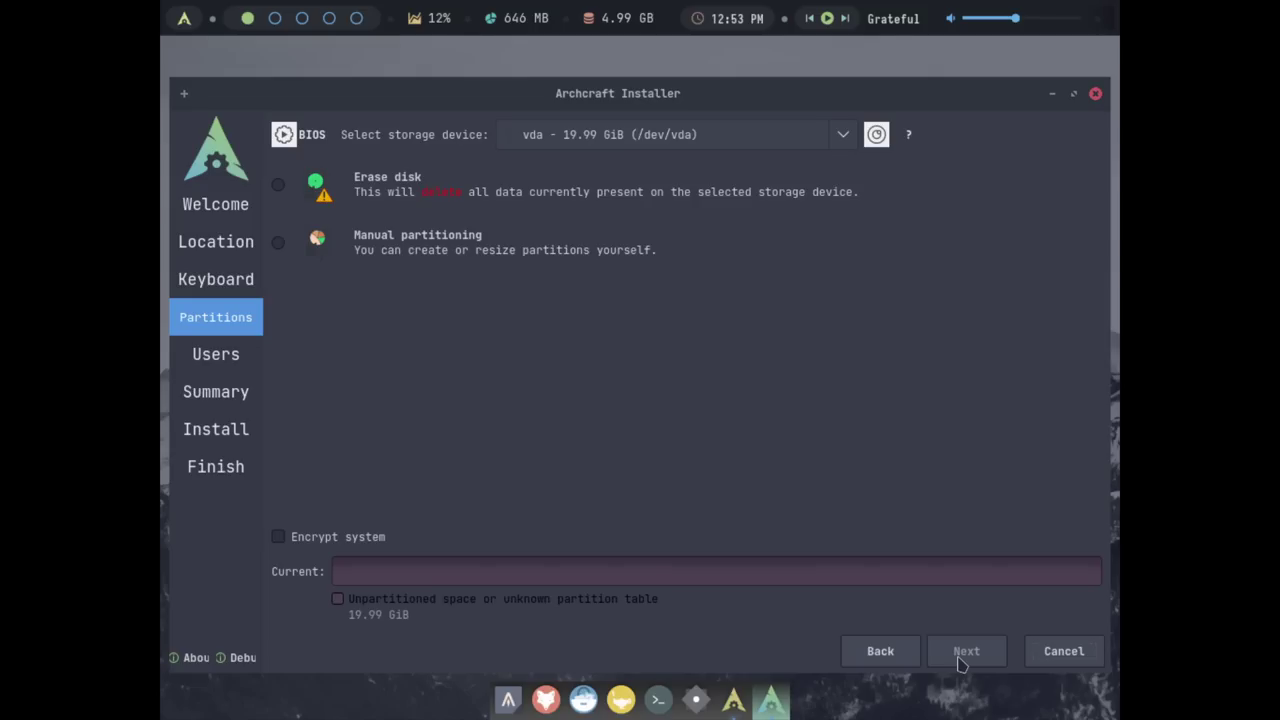
left_click(278, 184)
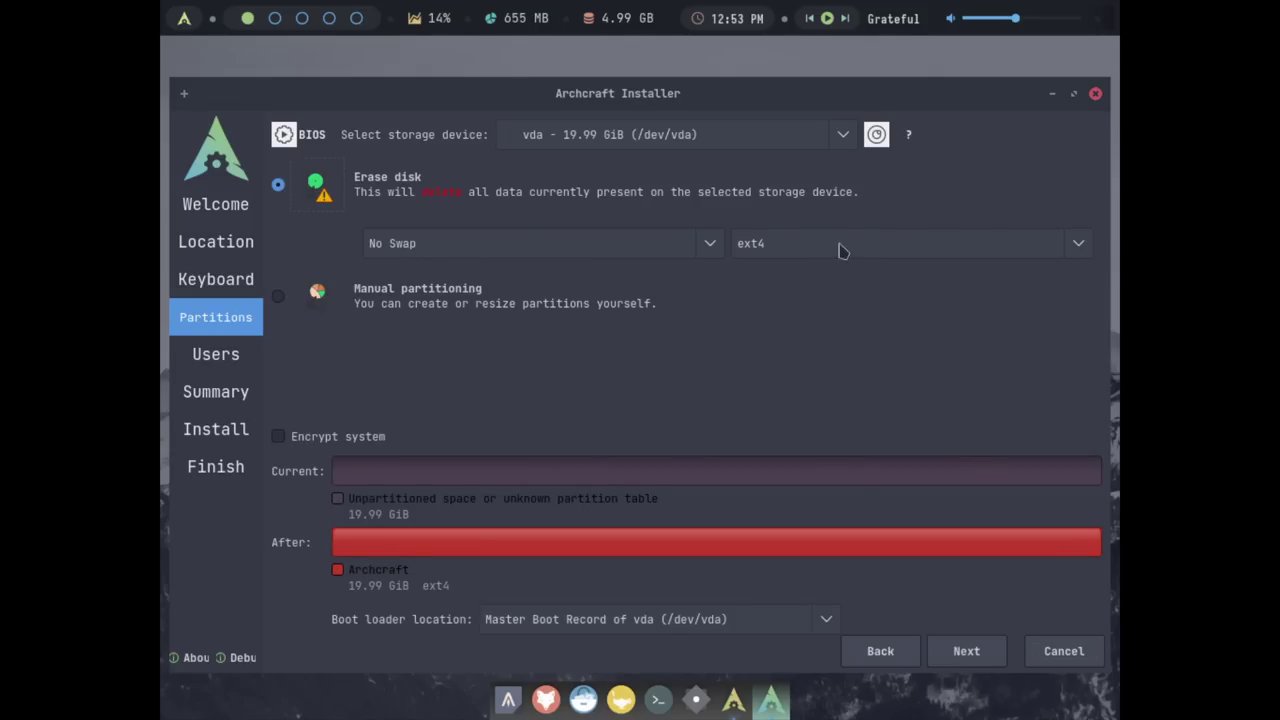
left_click(1075, 252)
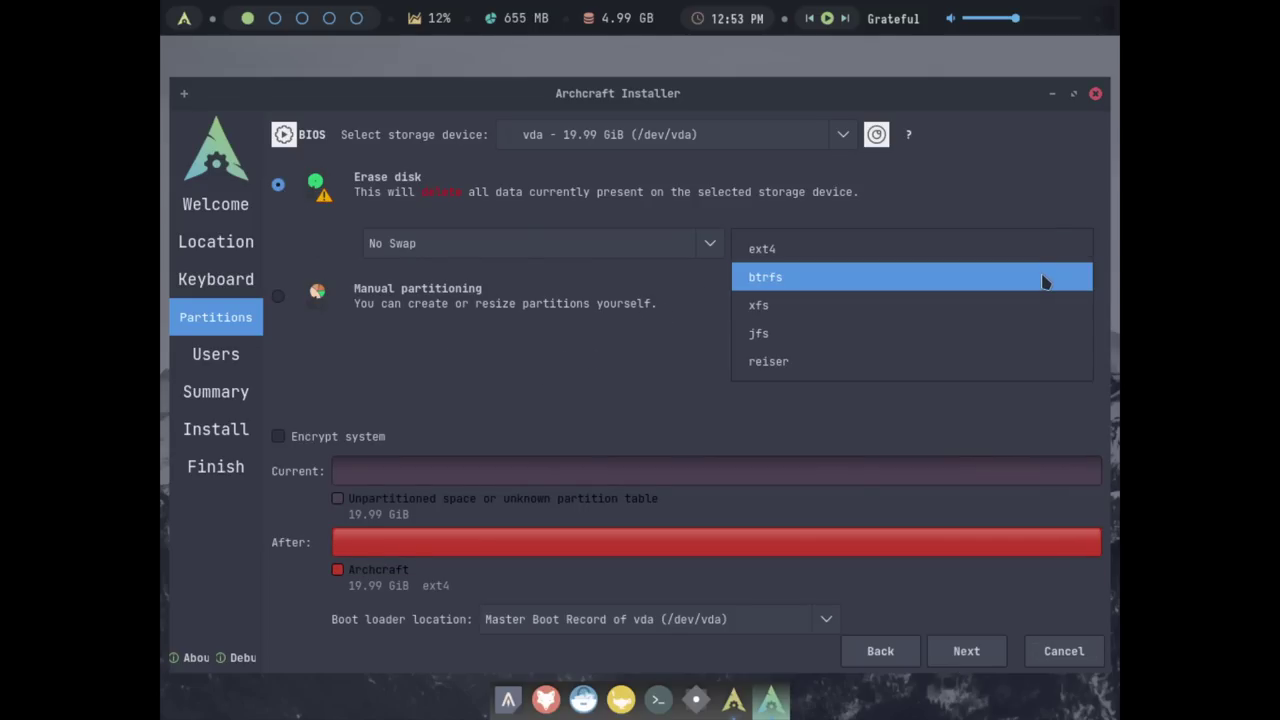
left_click(1043, 279)
left_click(716, 248)
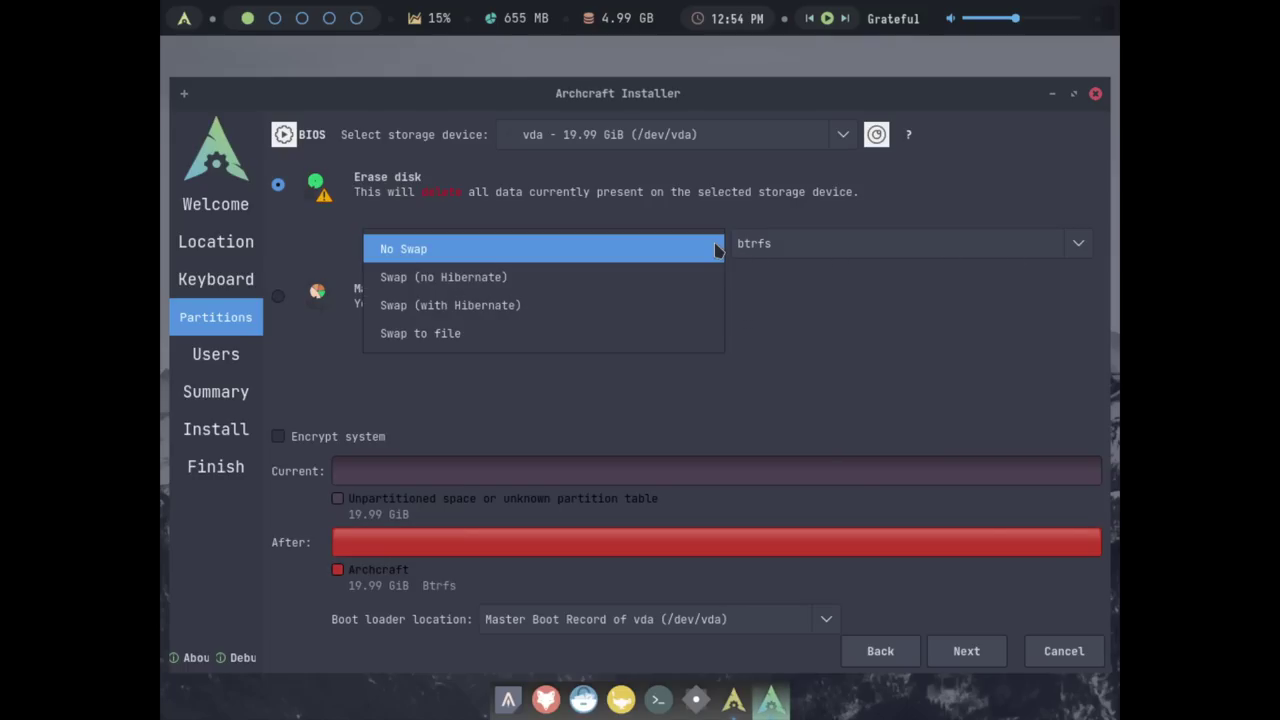
left_click(700, 250)
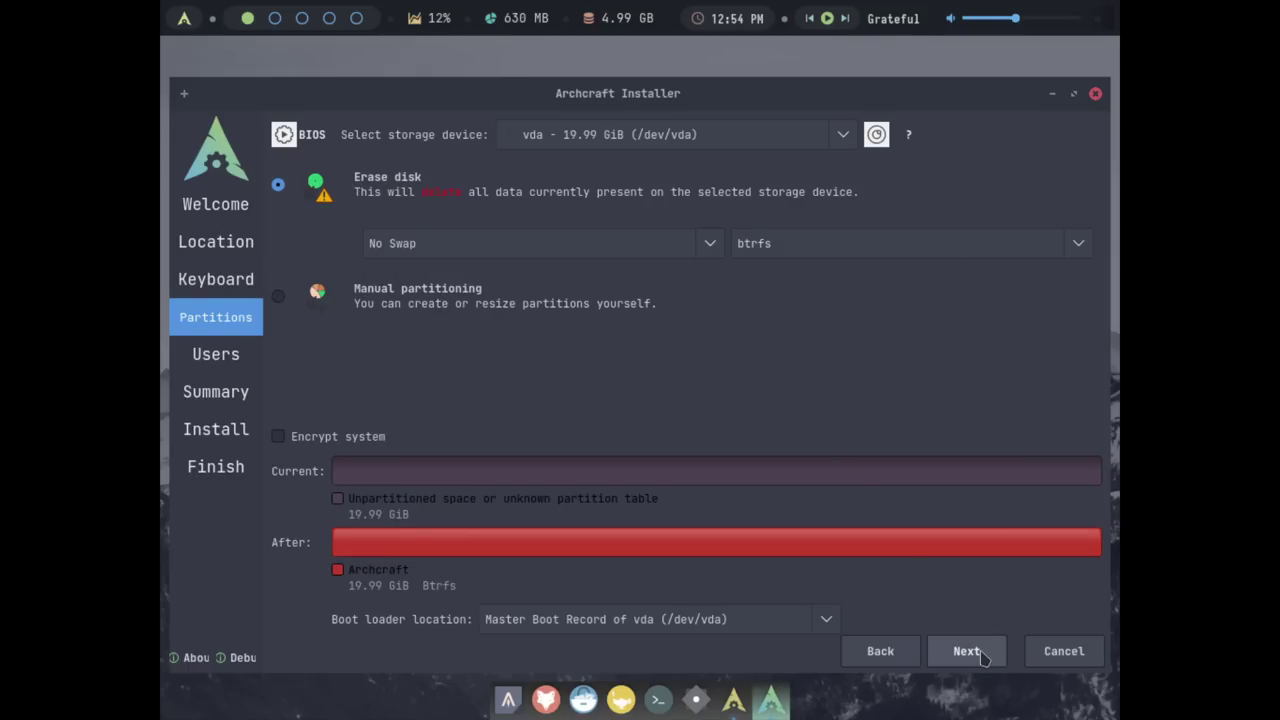
Enter the user's name and set the computer name to archcraftvm
left_click(982, 656)
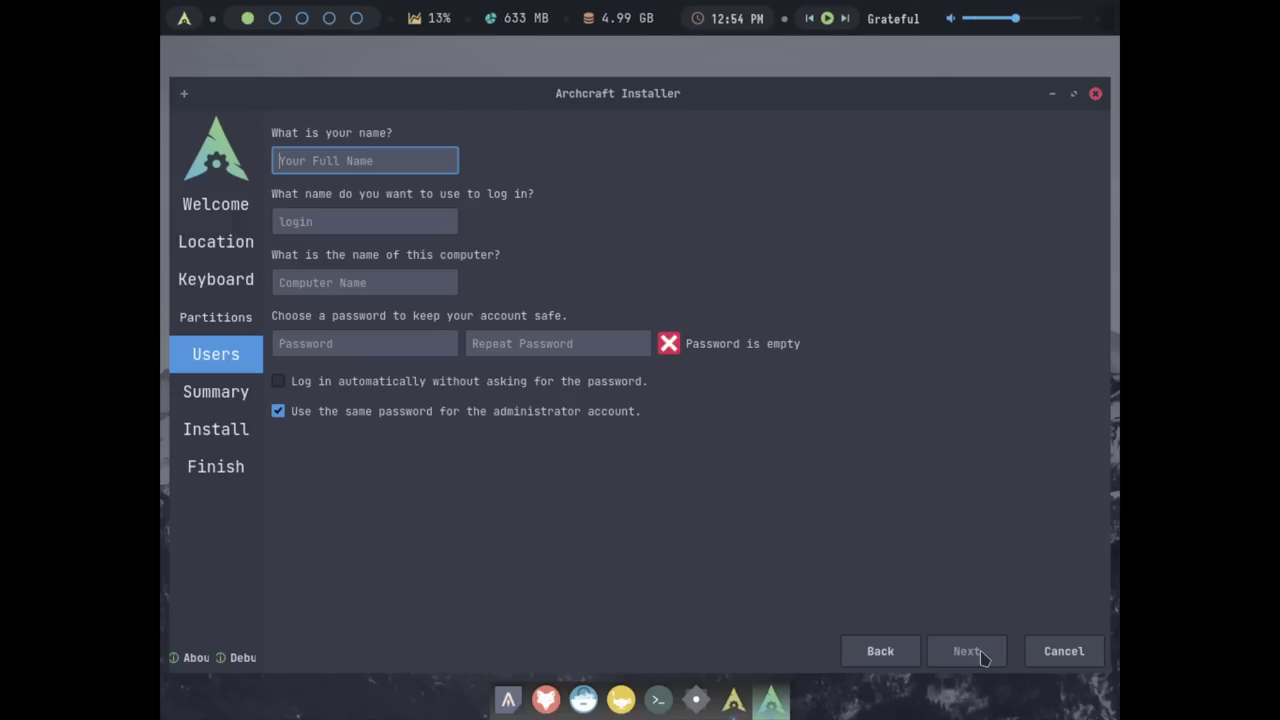
type("matt")
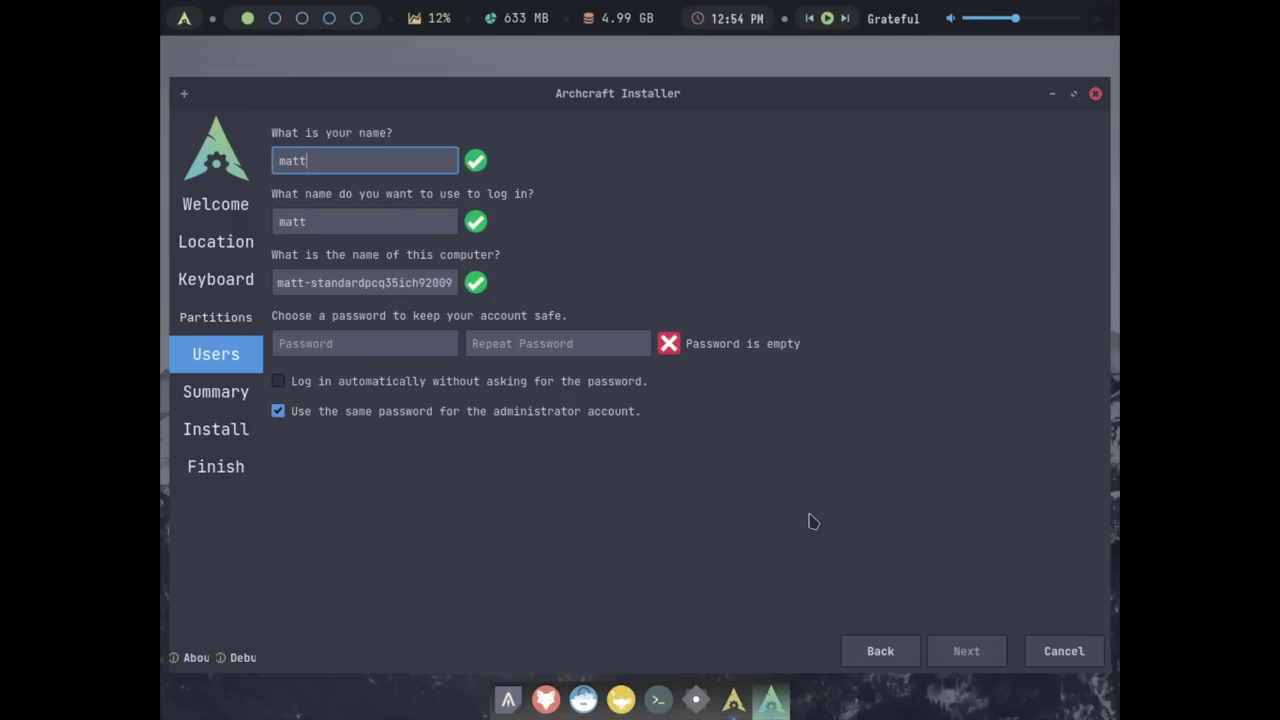
key("Tab")
Enter and confirm the account password, then start the installation from the Summary page
key("Tab")
type("archcraft")
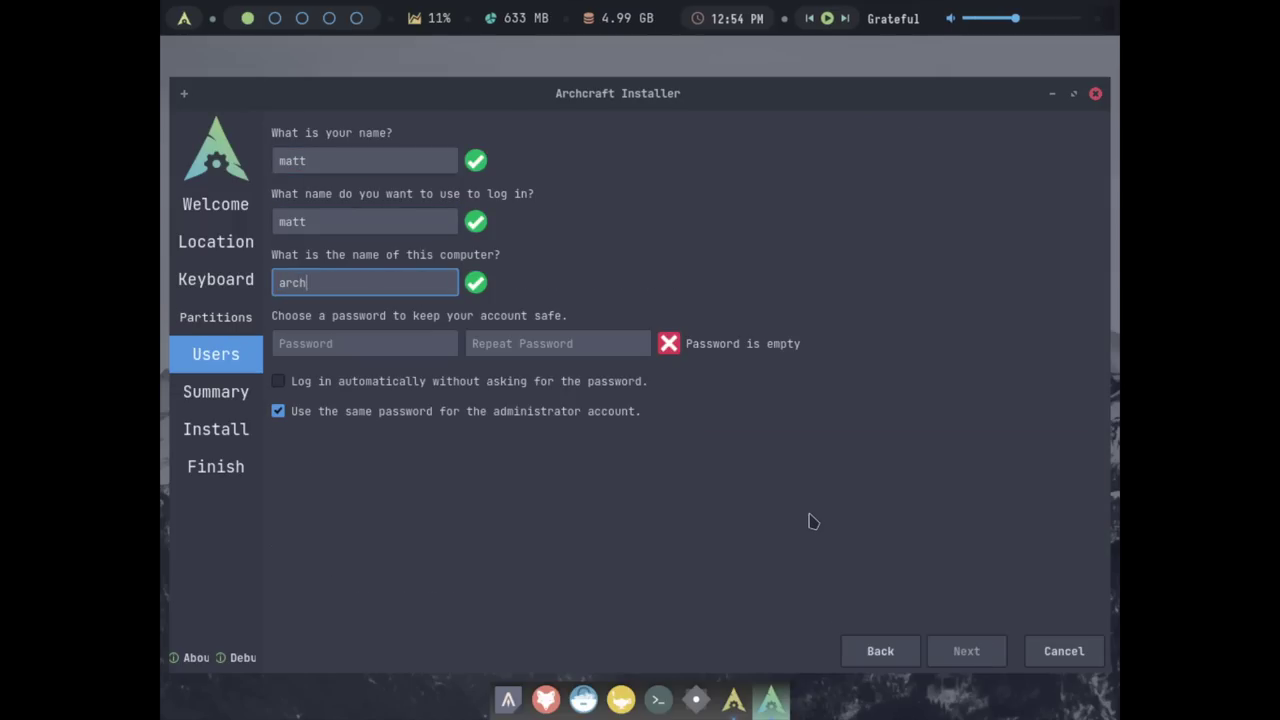
key("BackSpace")
key("BackSpace")
type("ftvm")
key("Tab")
type("123")
key("Tab")
type("123")
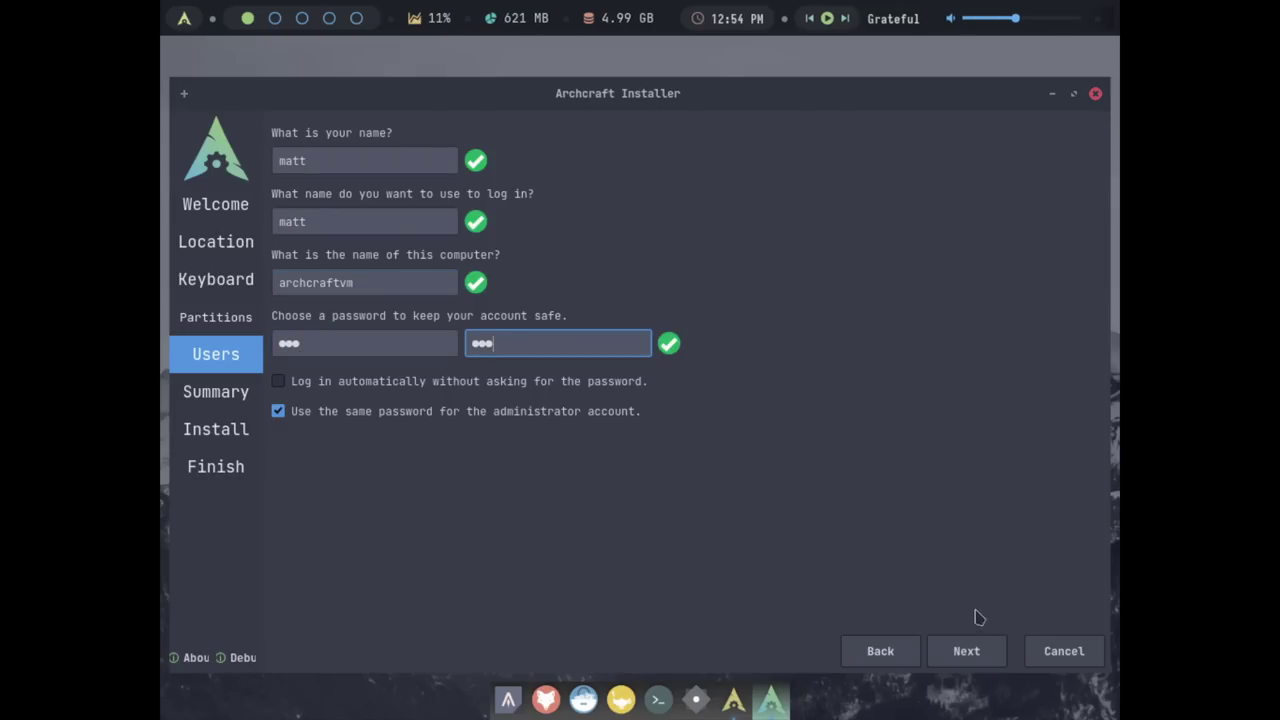
left_click(980, 651)
left_click(981, 651)
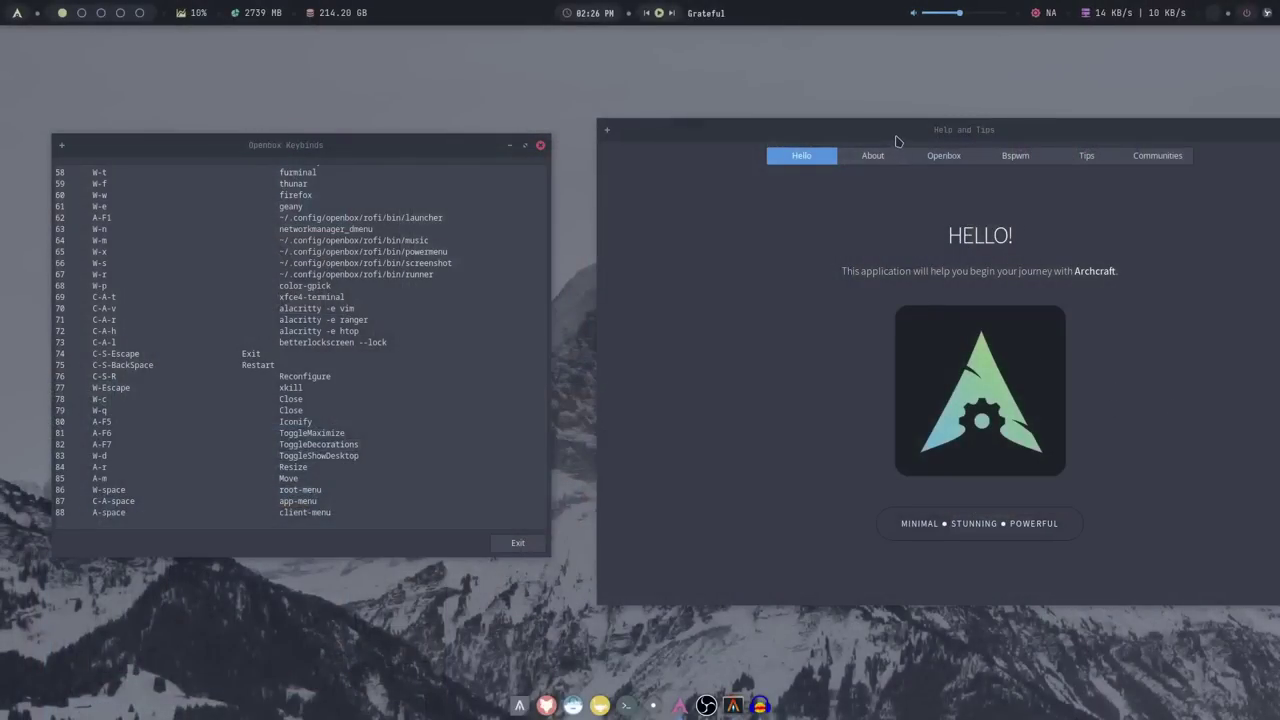
Drag the Help and Tips window up and left, partly over the Openbox Keybinds window
left_click_drag(895, 133, 702, 117)
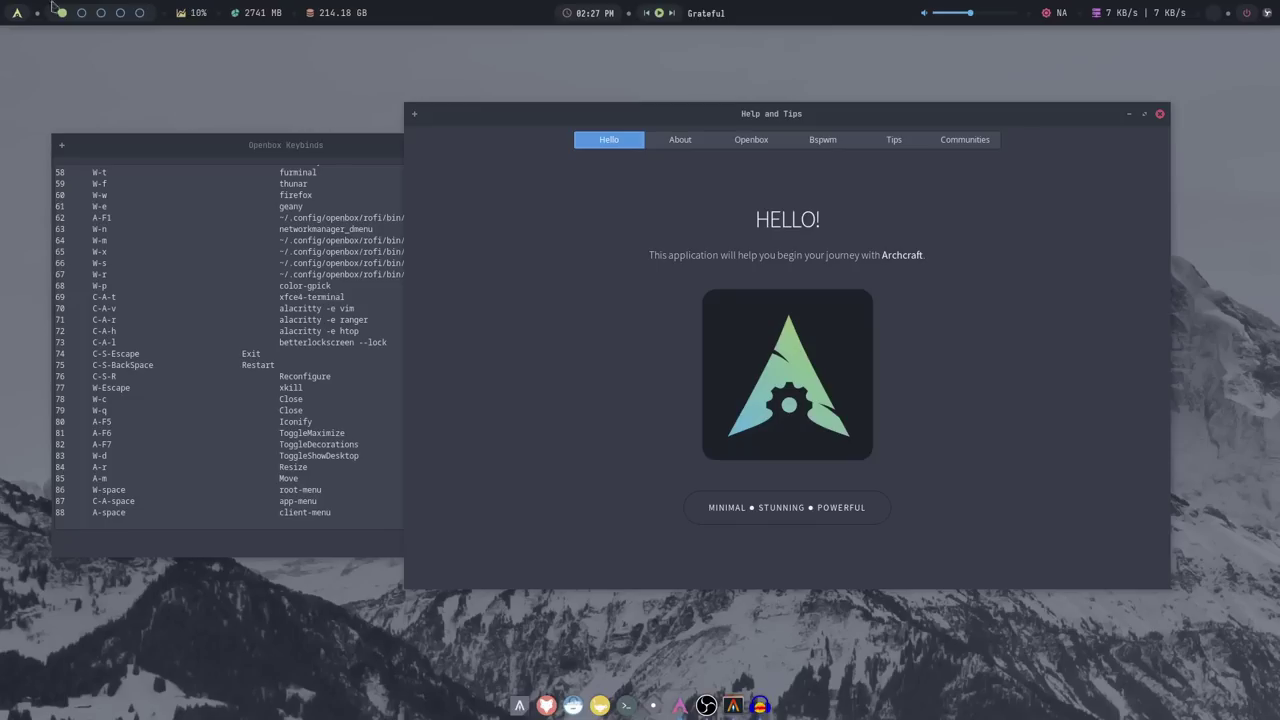
left_click(16, 13)
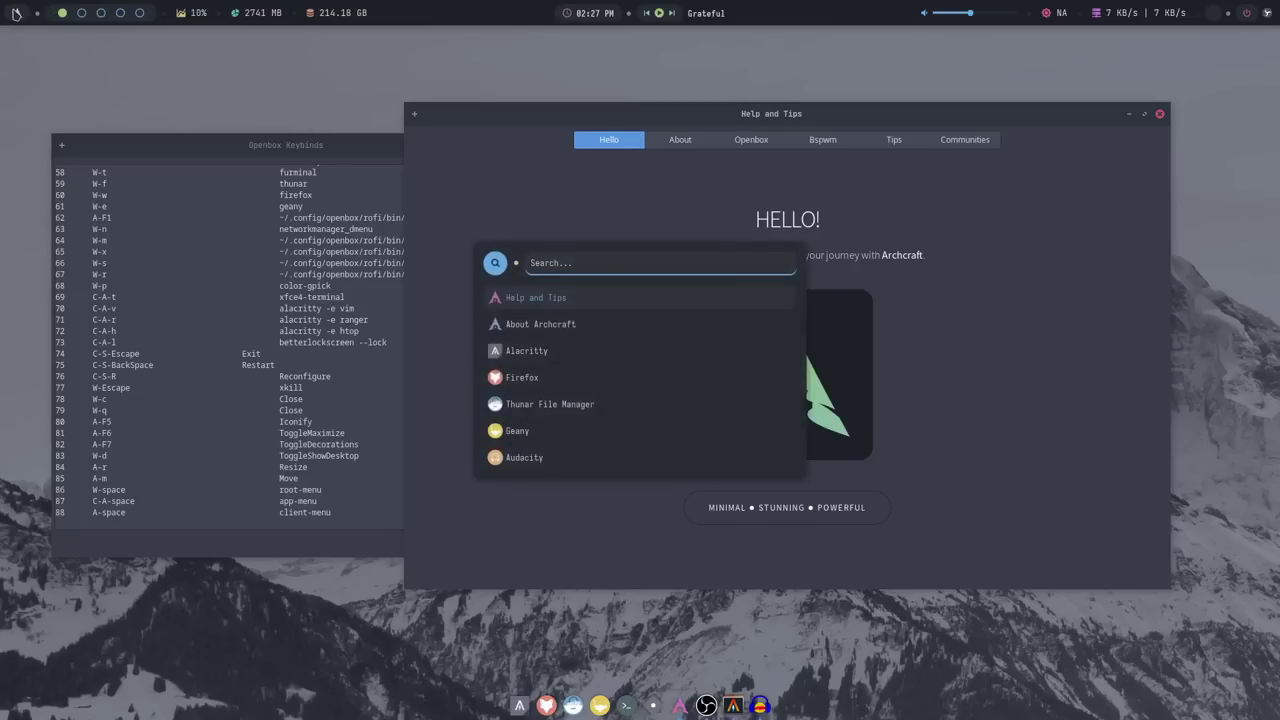
left_click(16, 13)
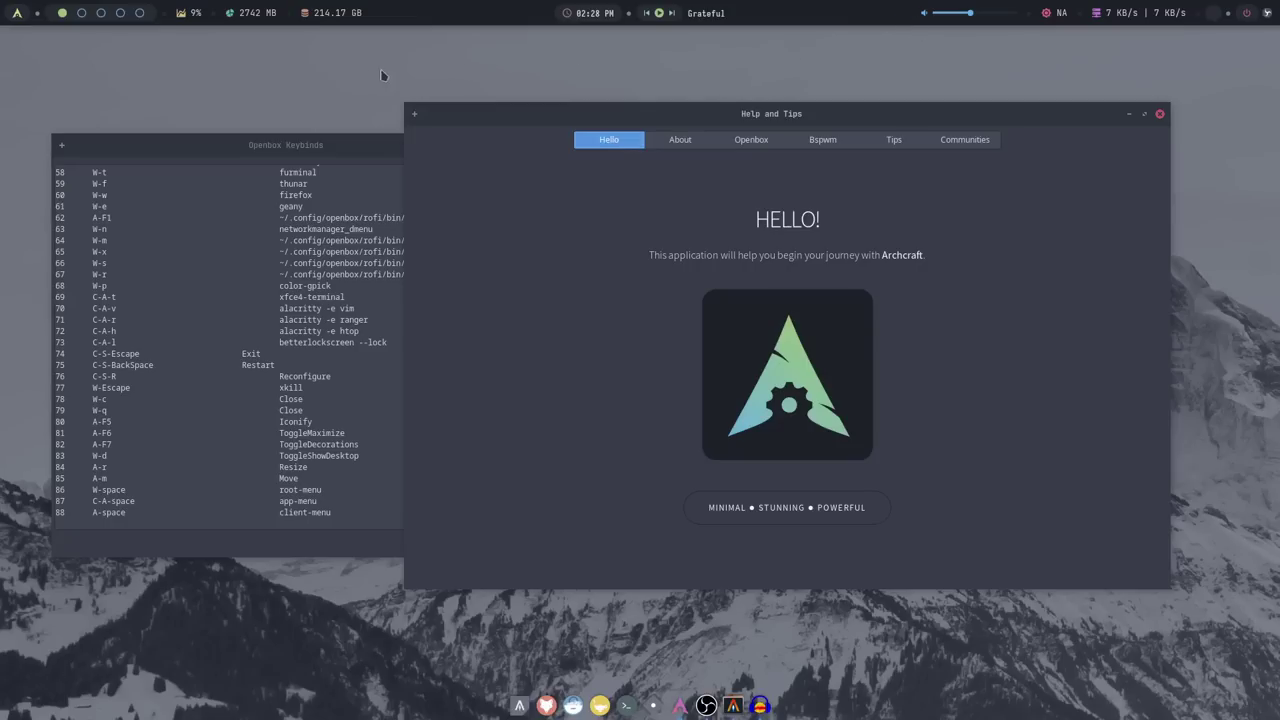
Open the desktop menu and browse Places, Preferences, Display / Monitor and Change Font submenus
right_click(279, 72)
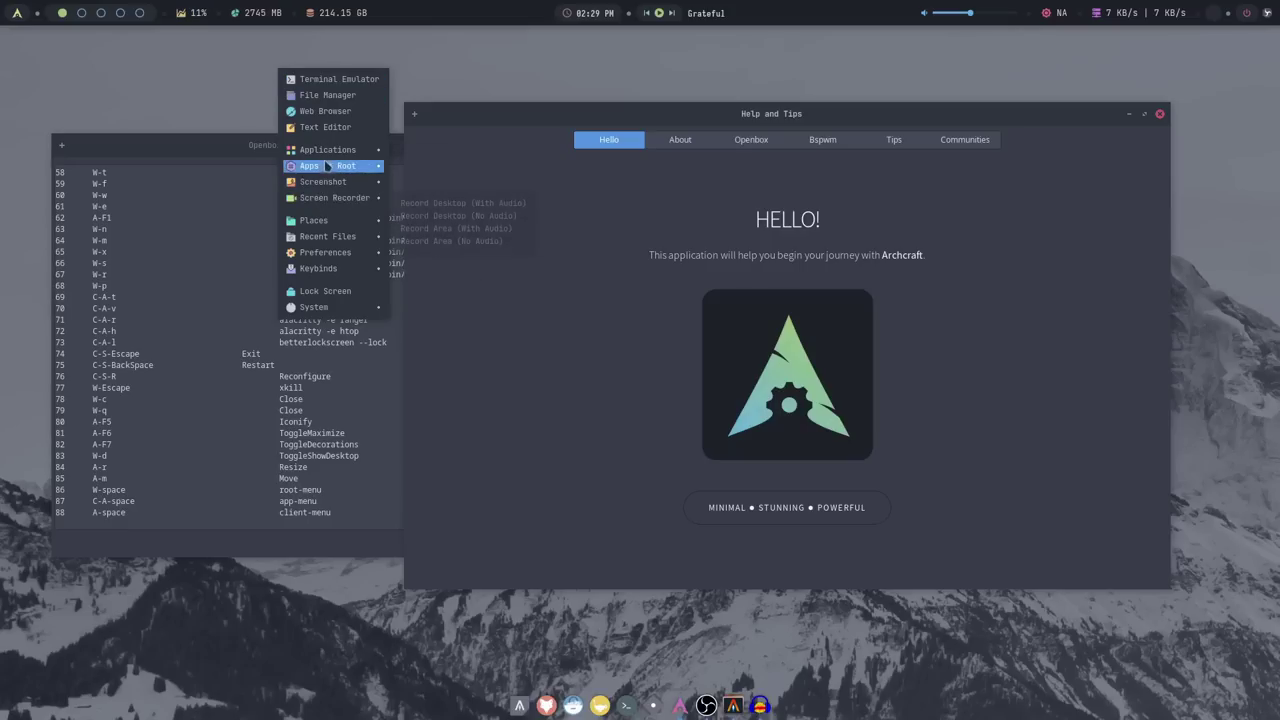
mouse_move(327, 158)
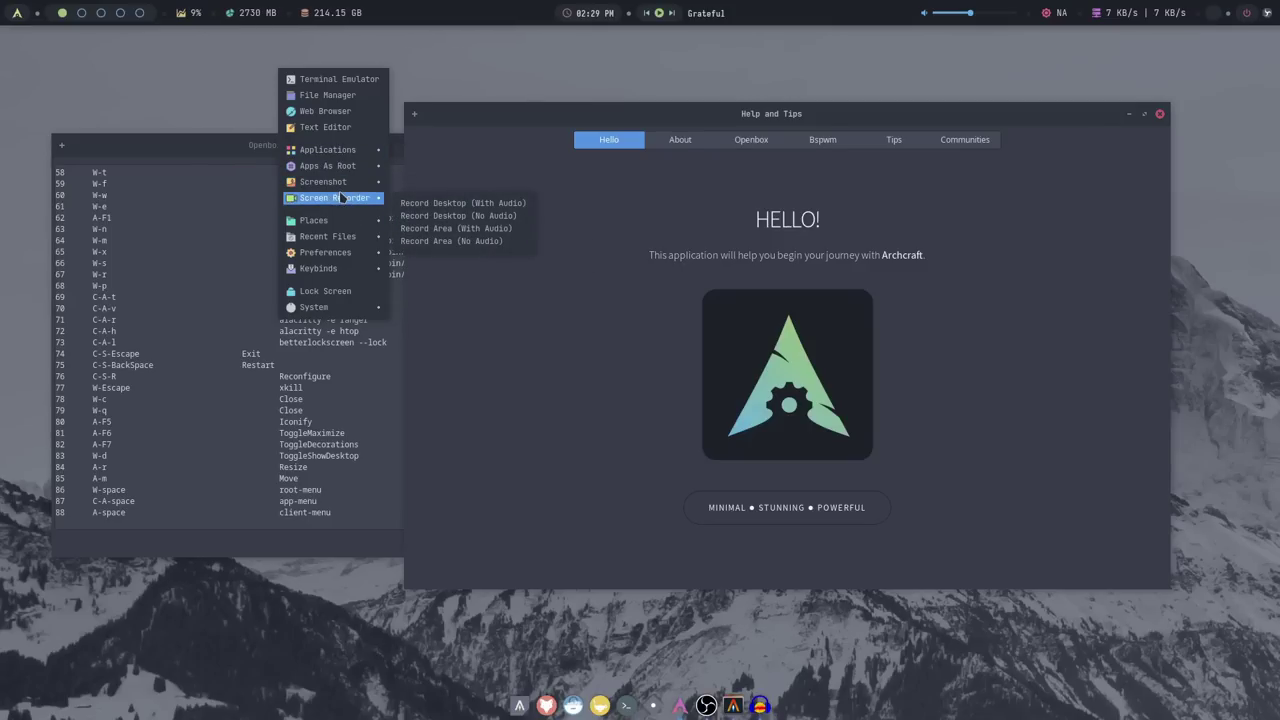
mouse_move(338, 222)
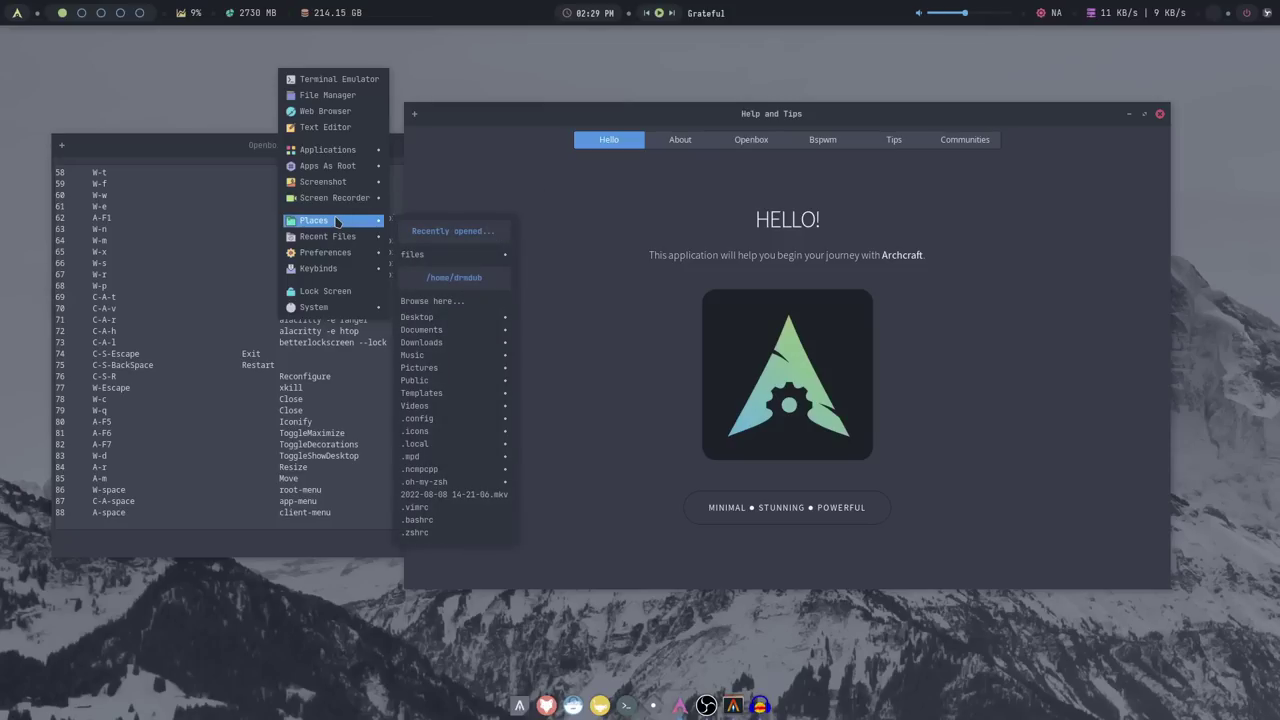
mouse_move(331, 255)
mouse_move(419, 259)
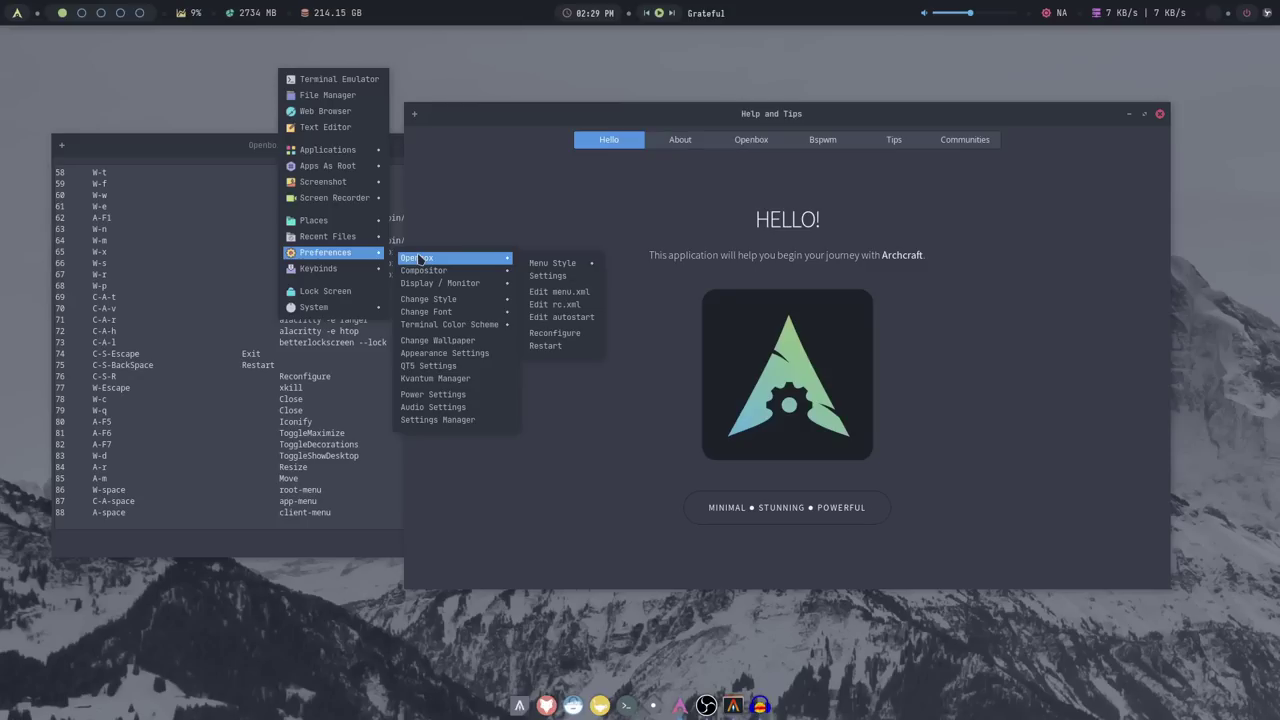
mouse_move(431, 286)
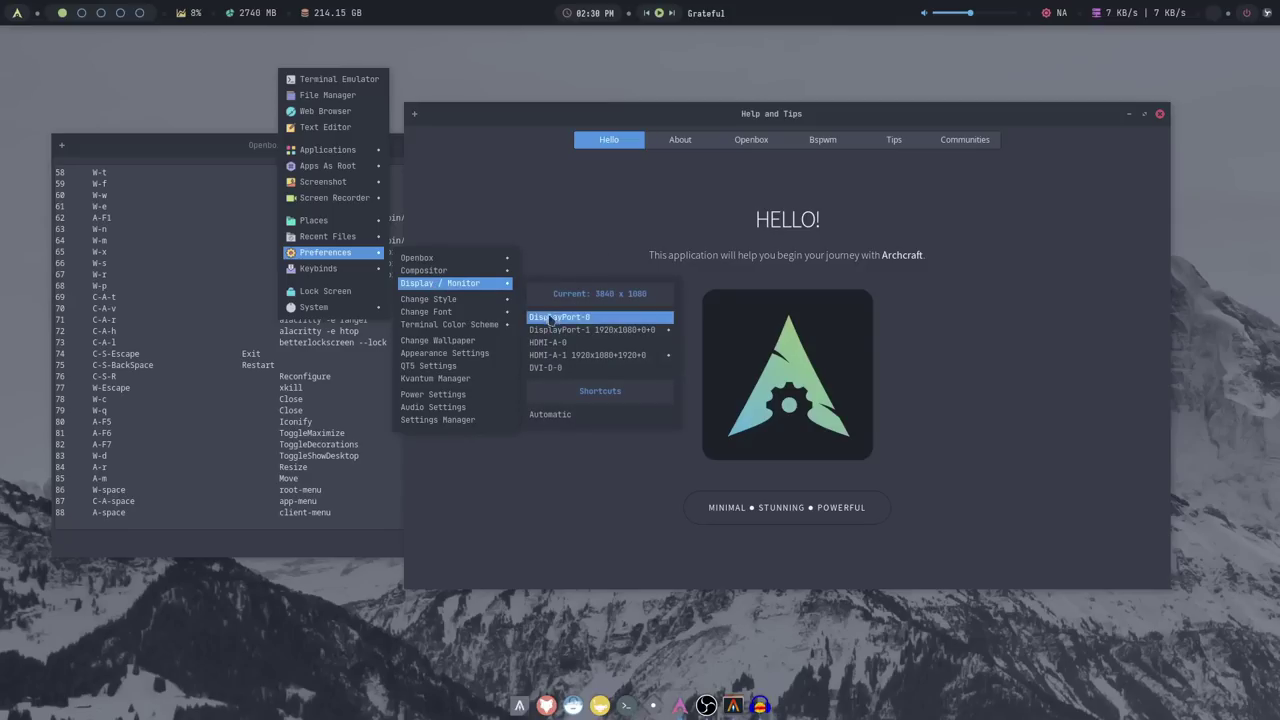
mouse_move(585, 333)
mouse_move(726, 356)
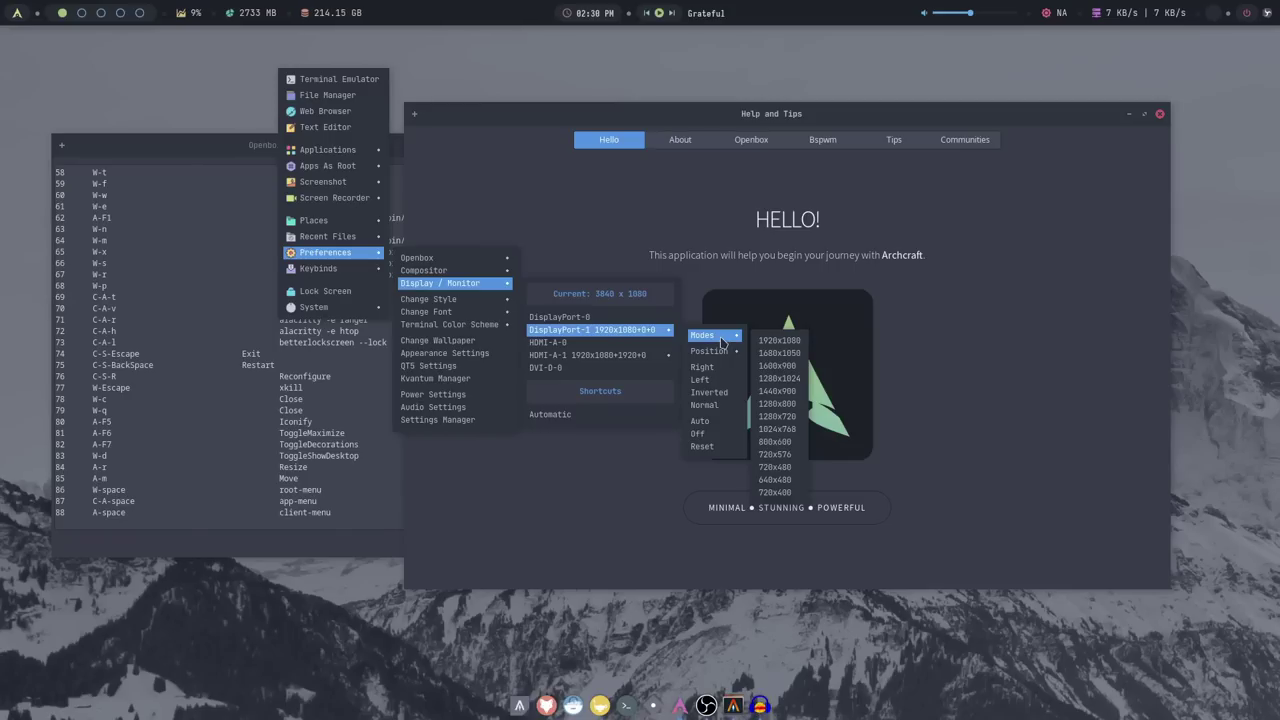
Change the polybar status bar font to scientifica Bold through the font picker
mouse_move(450, 311)
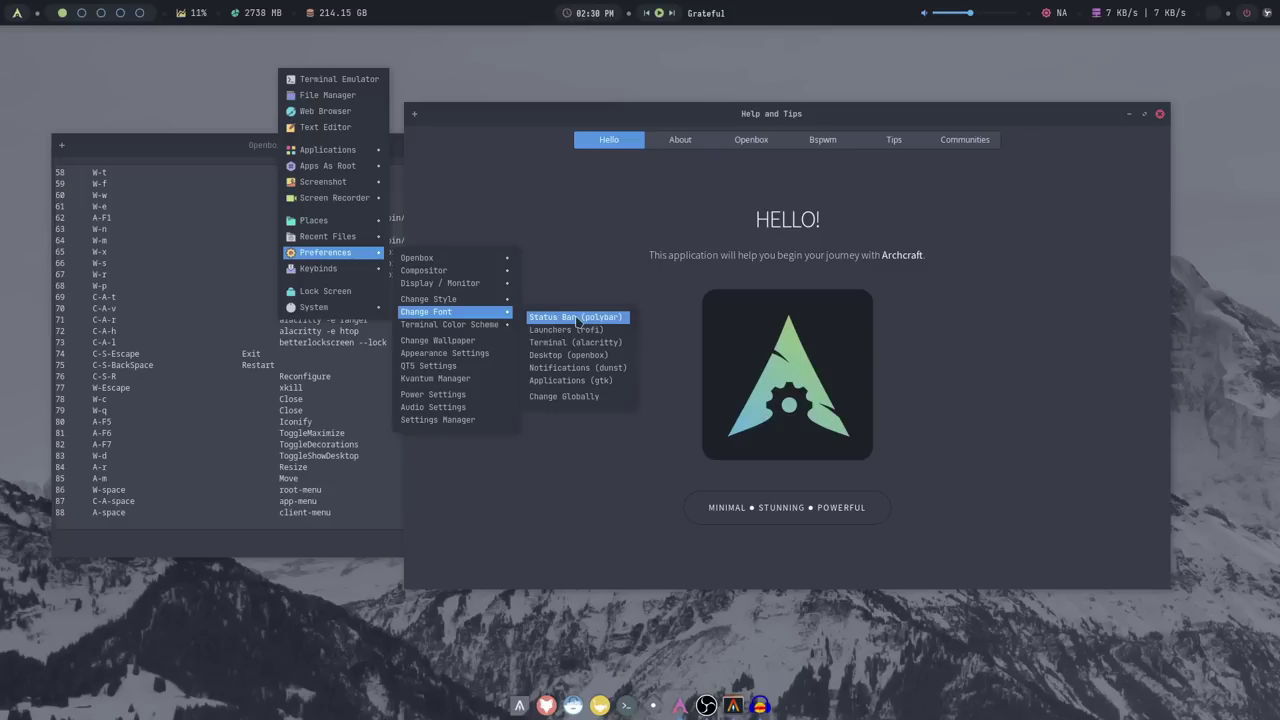
left_click(578, 318)
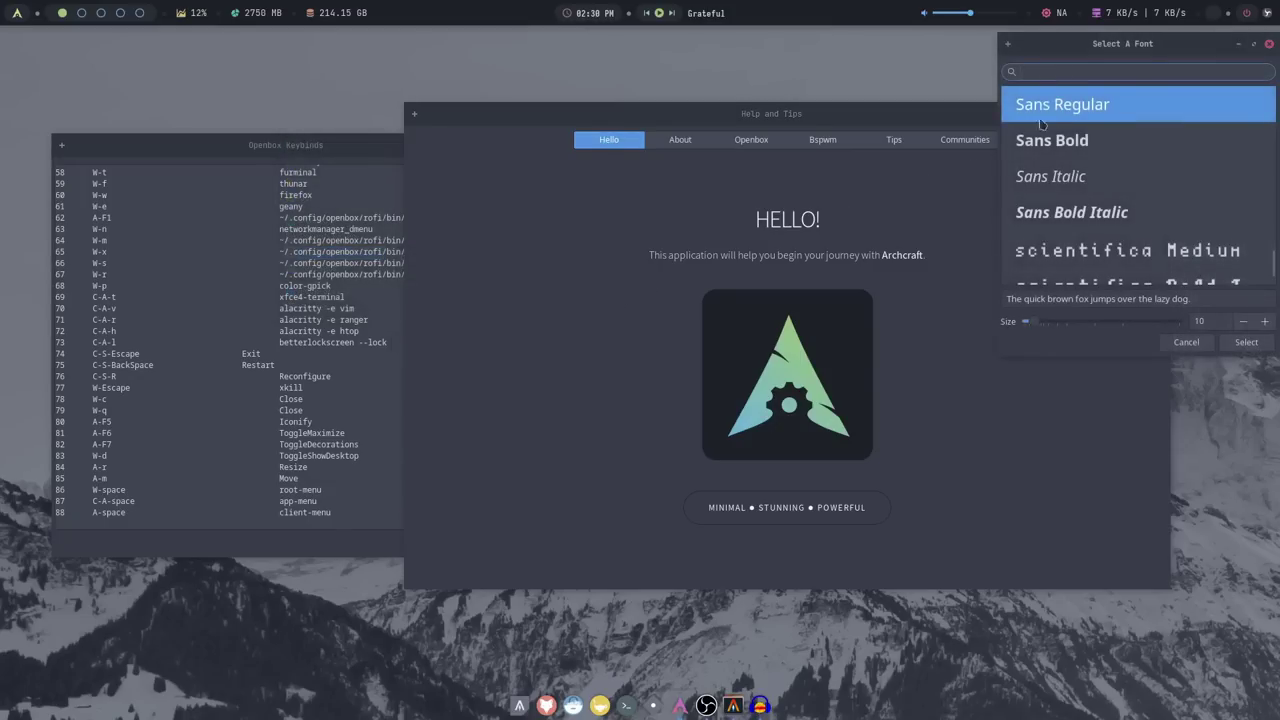
left_click_drag(1131, 44, 909, 81)
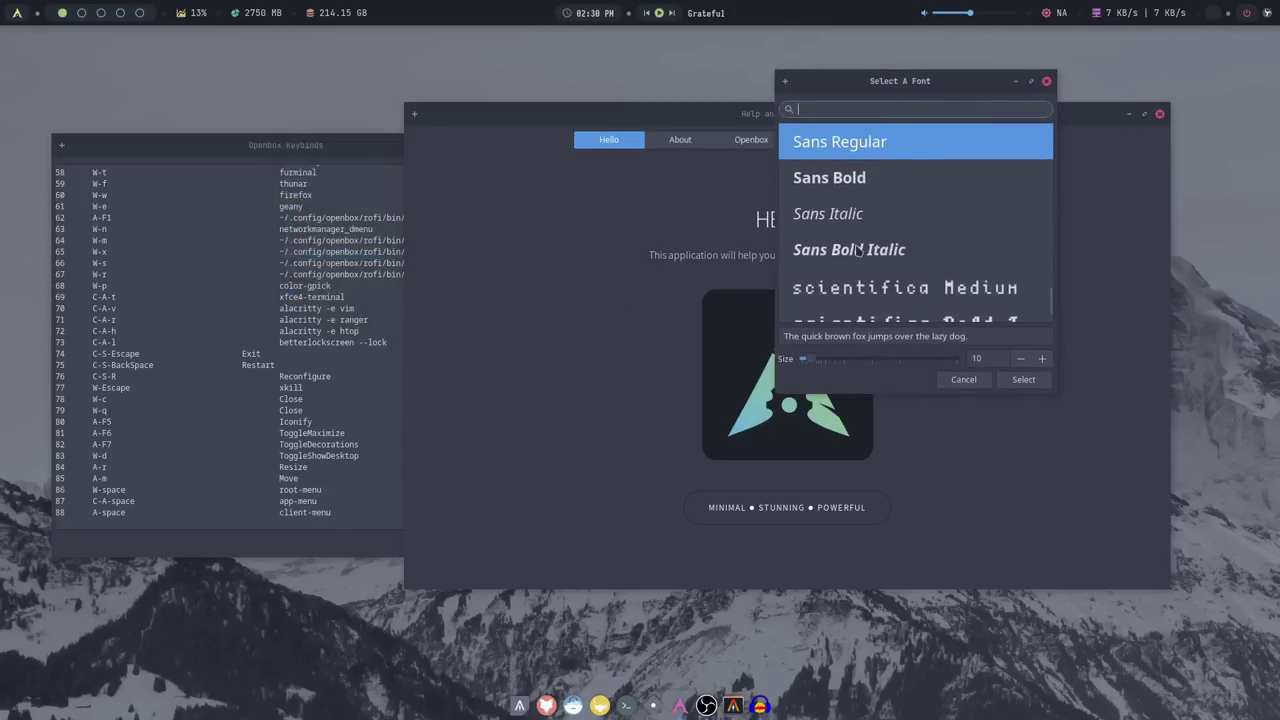
scroll(857, 250, "down", 3)
scroll(857, 250, "down", 1)
left_click(871, 212)
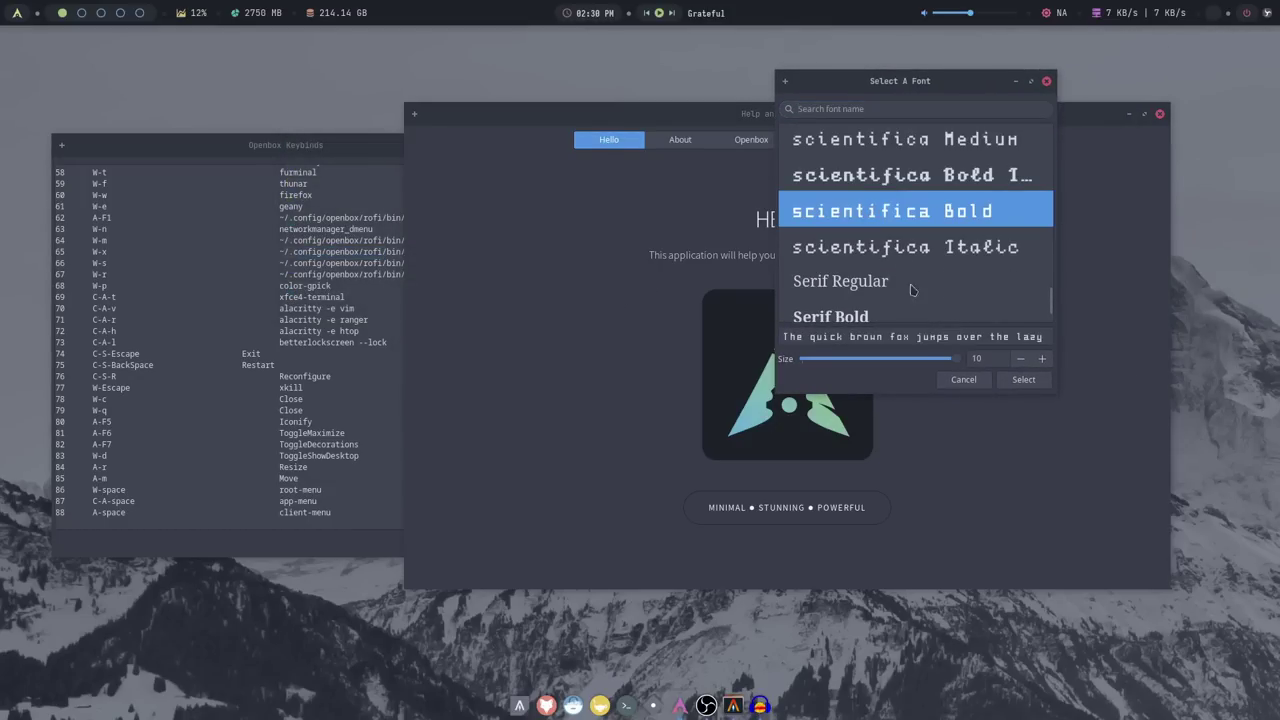
left_click(1010, 382)
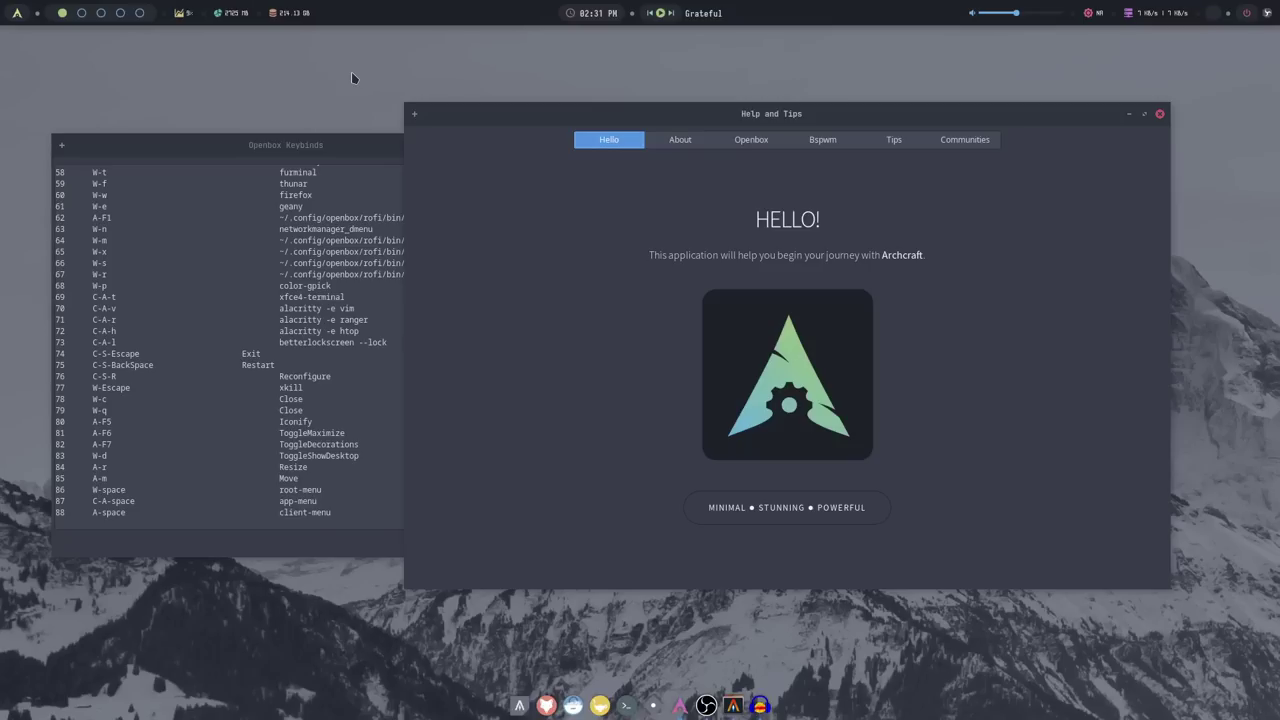
In Nitrogen, try the pink city image, then apply the dark Archcraft logo wallpaper
right_click(351, 77)
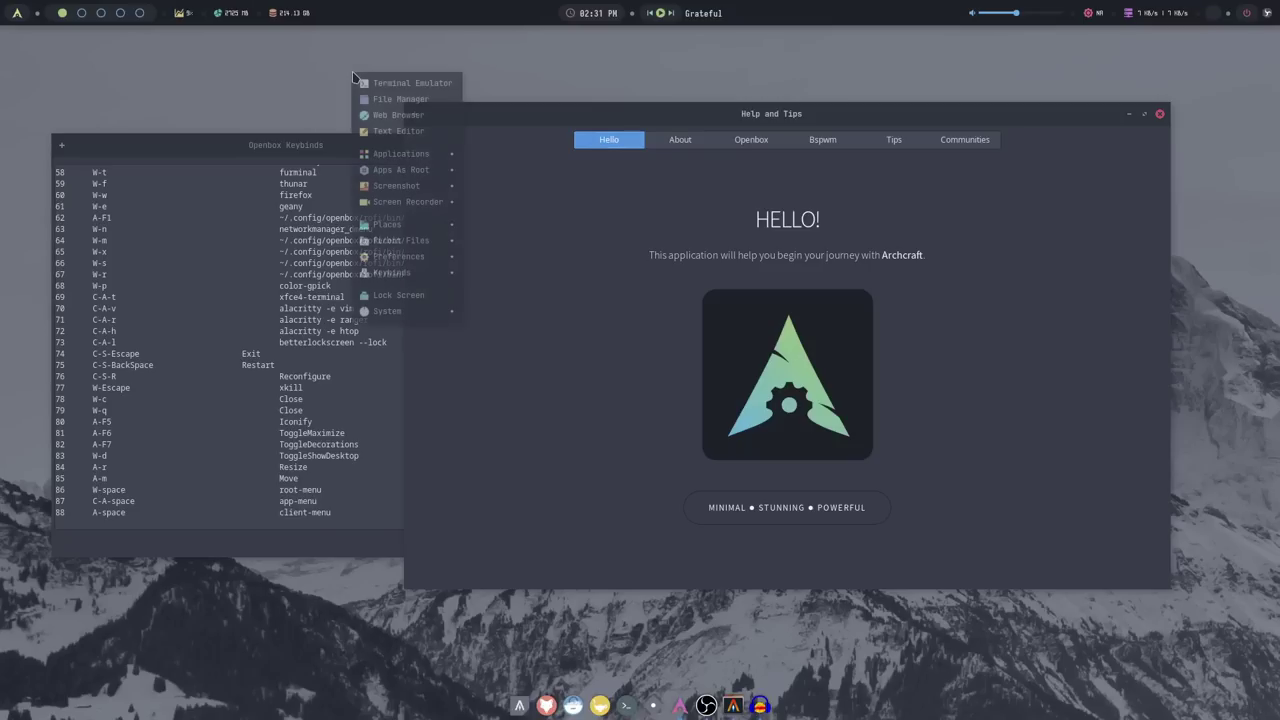
mouse_move(400, 257)
mouse_move(530, 329)
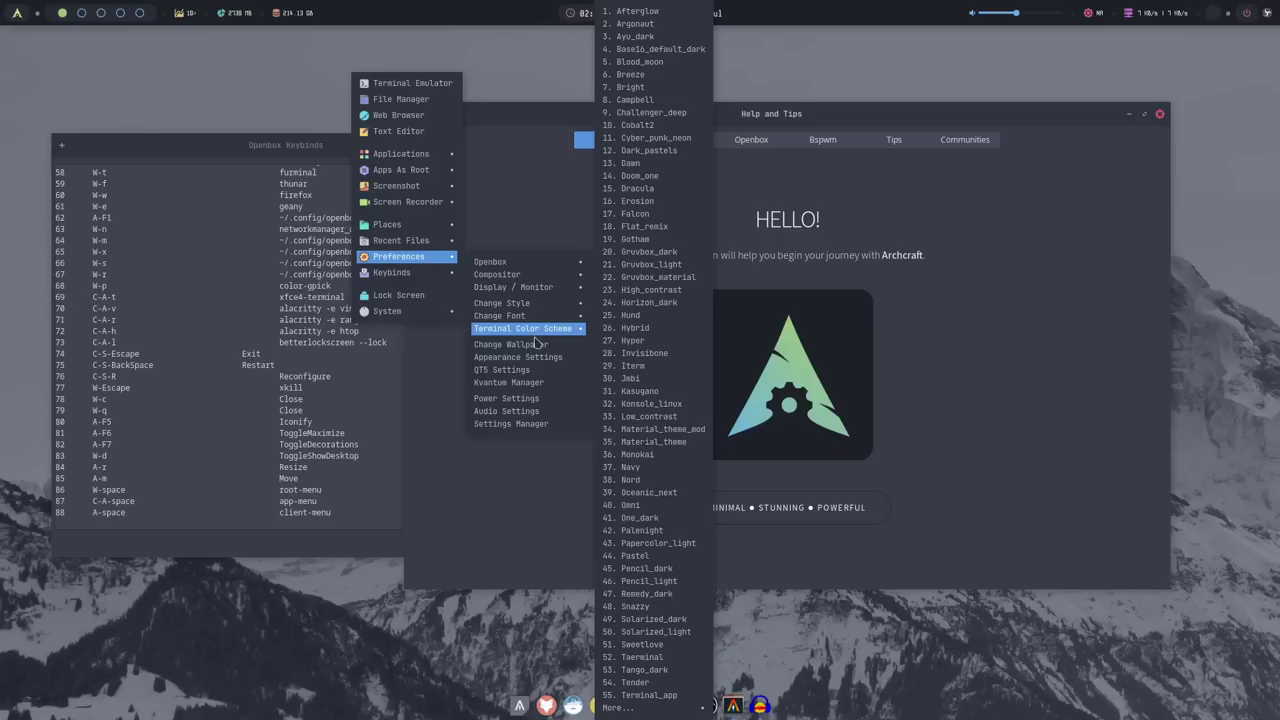
left_click(536, 344)
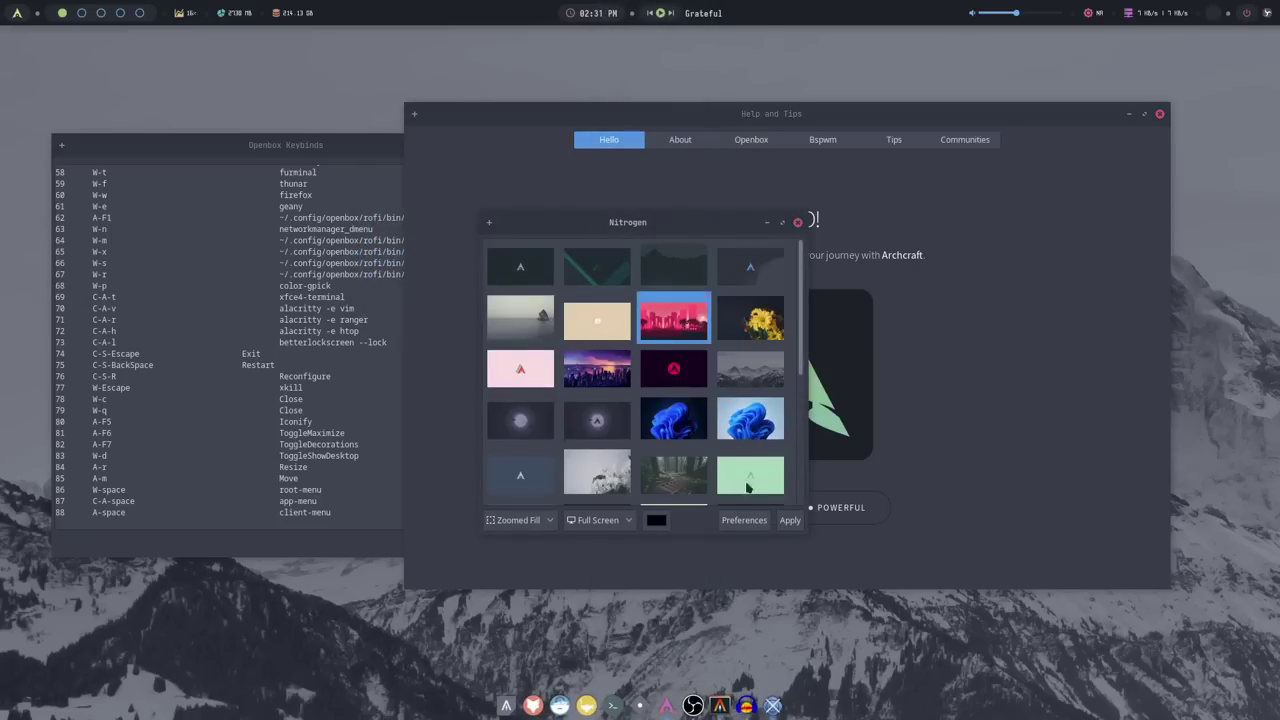
left_click(790, 521)
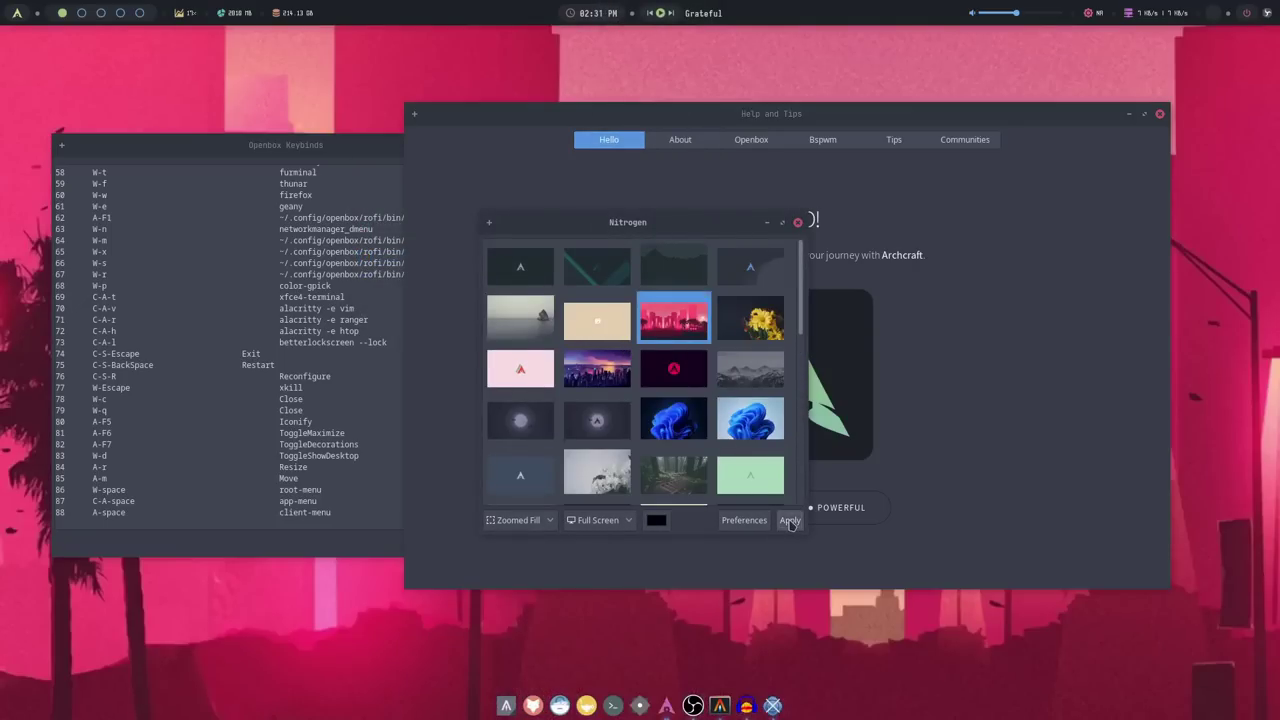
left_click(790, 521)
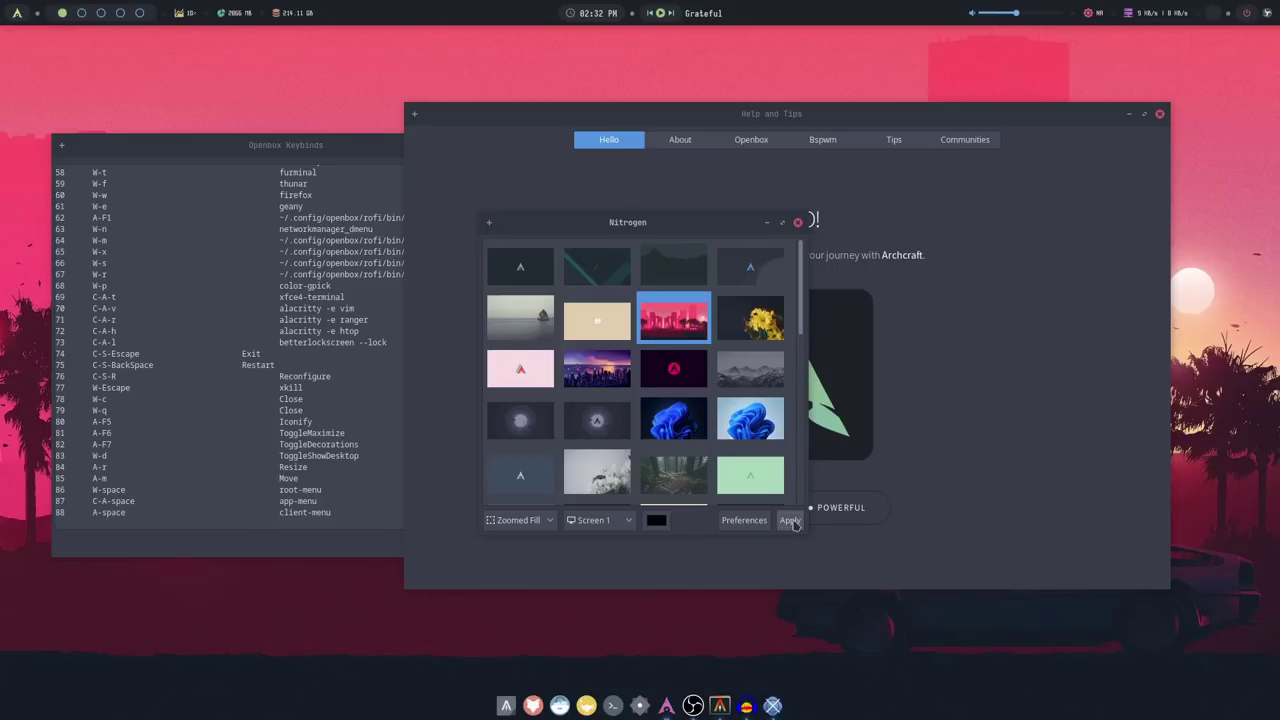
left_click(751, 276)
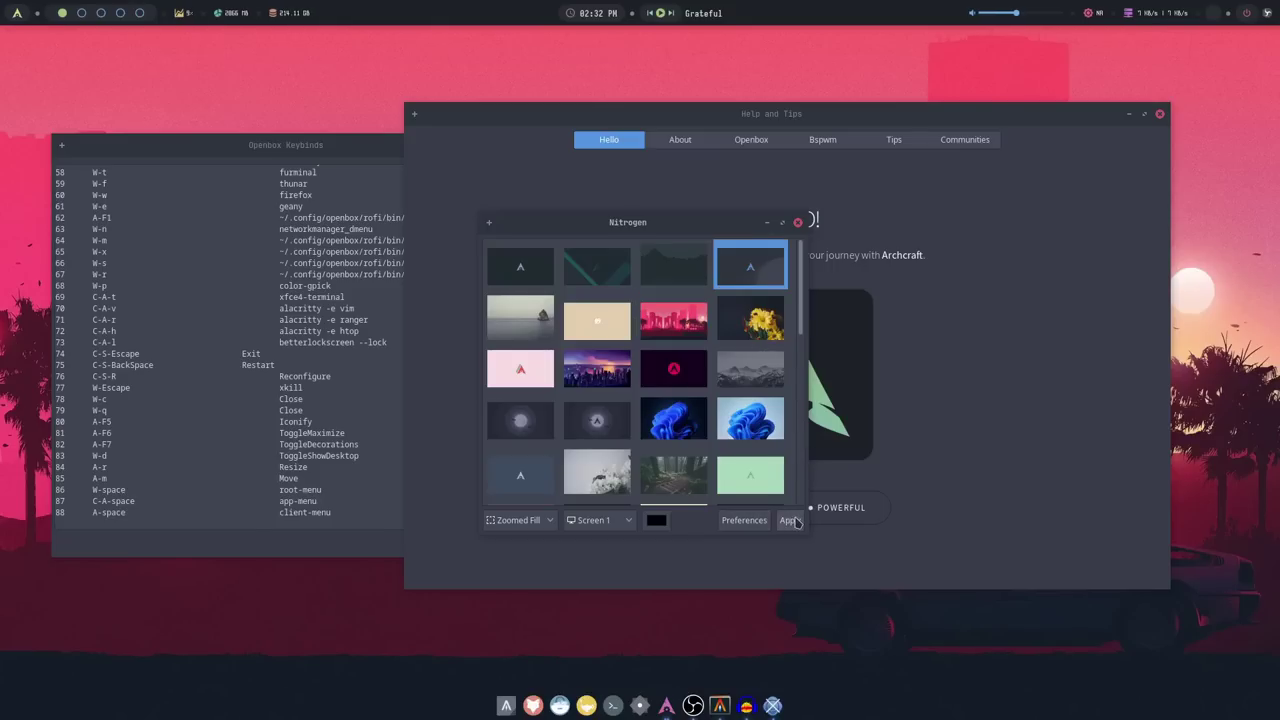
left_click(790, 520)
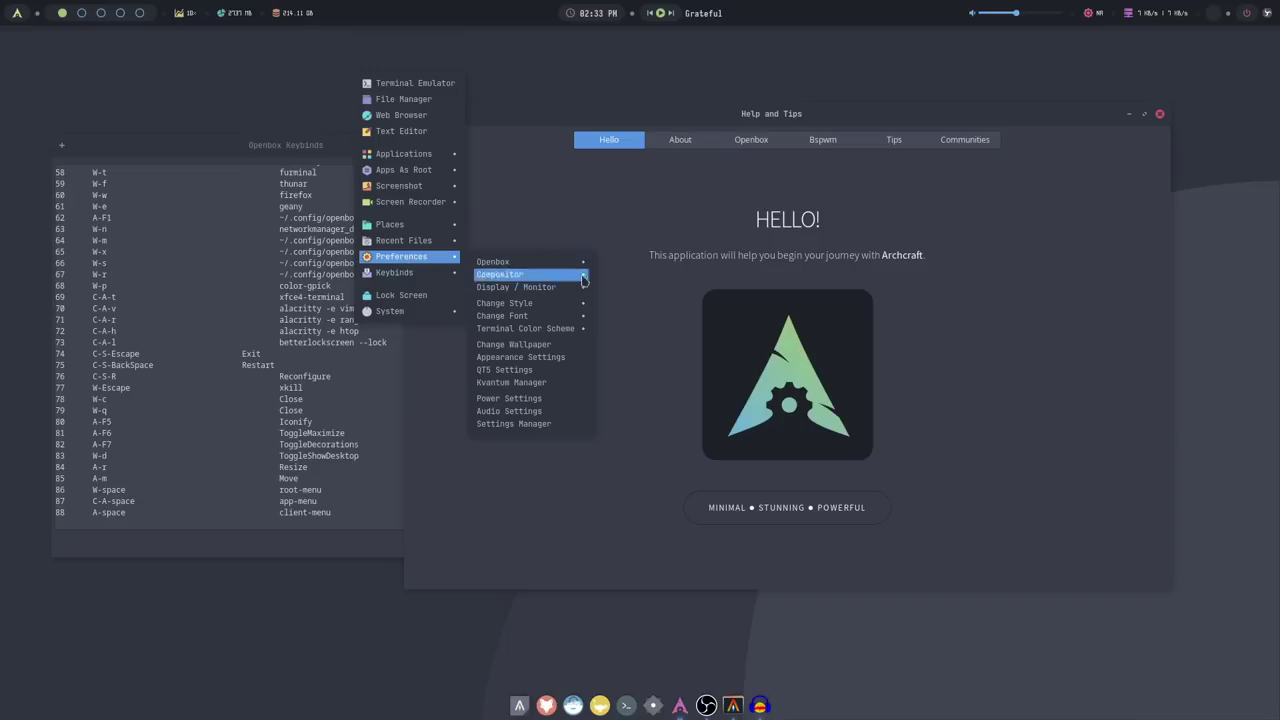
Open Settings Manager from Preferences and move its window to the screen centre
left_click(513, 423)
left_click_drag(1104, 44, 783, 107)
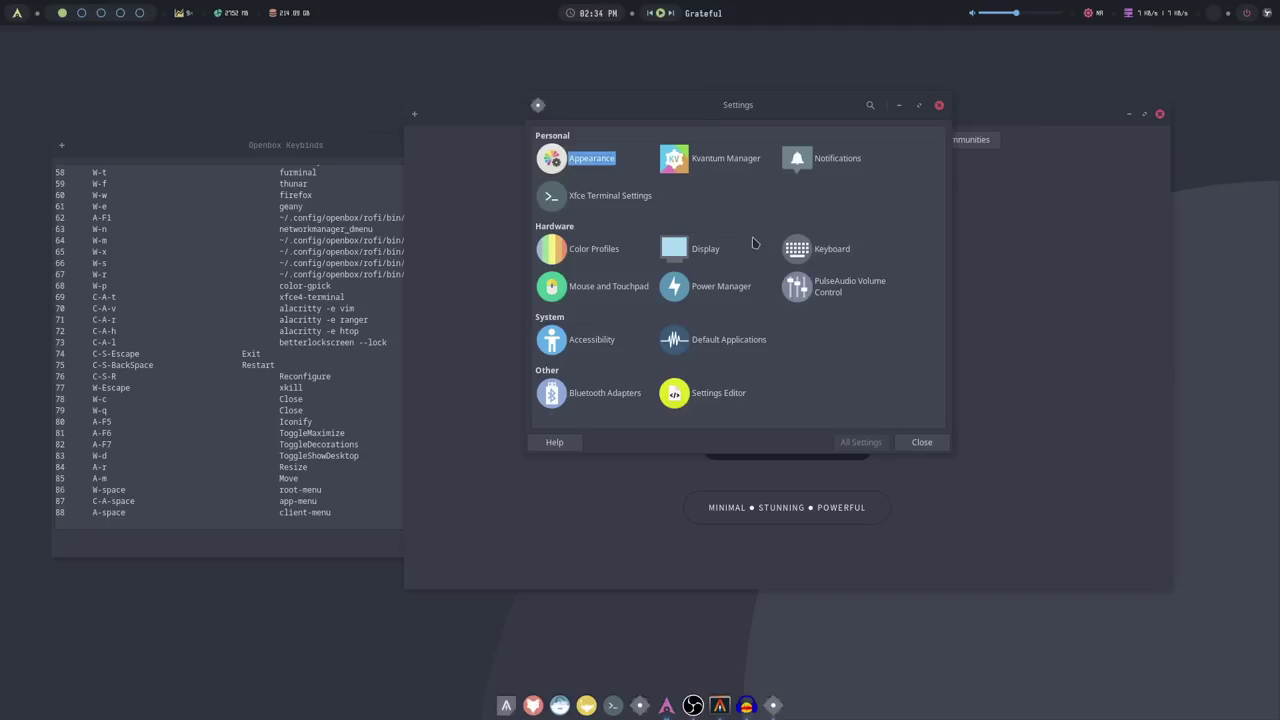
Close Settings and jump to the keybindings section on the Openbox page of Help and Tips
left_click(939, 104)
left_click_drag(780, 116, 644, 120)
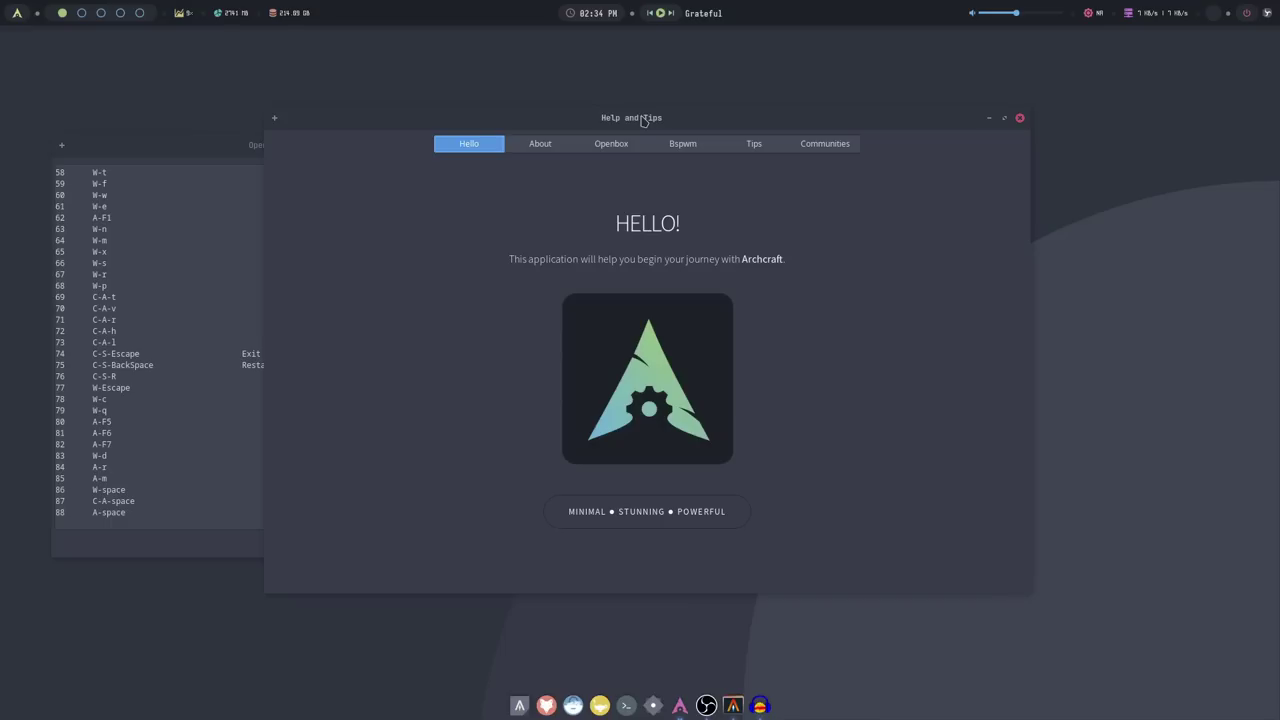
left_click(609, 146)
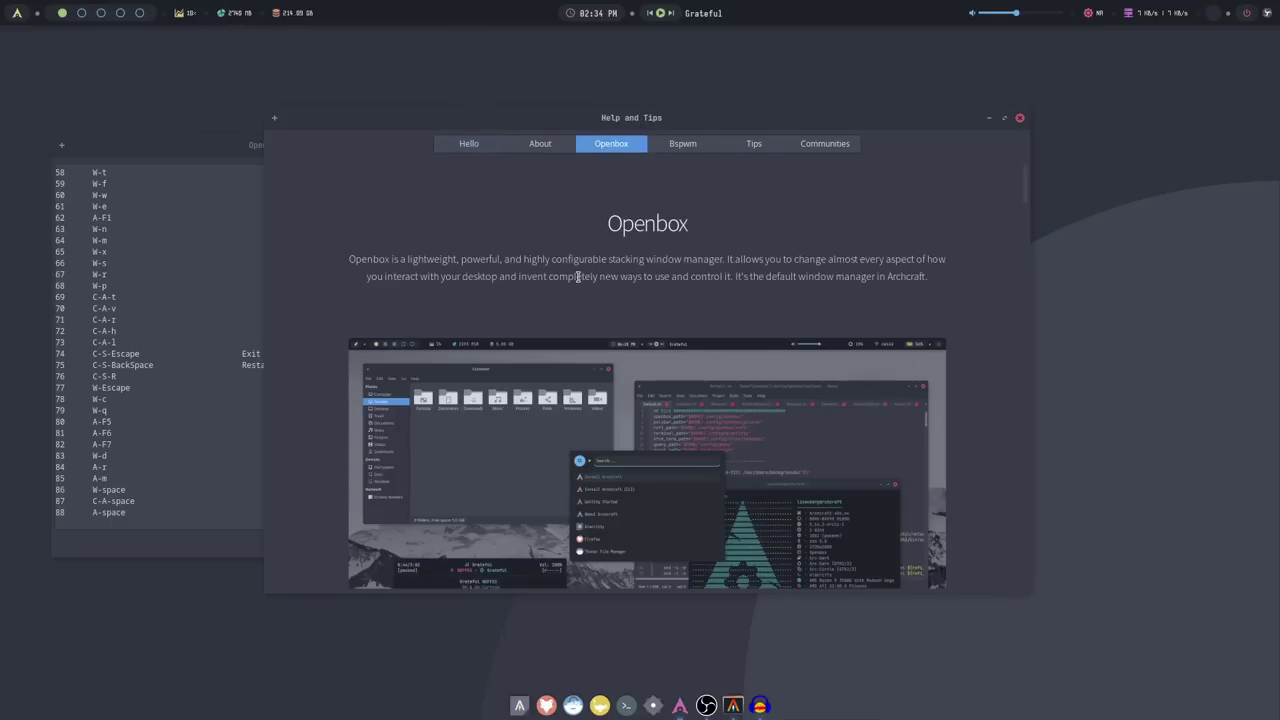
scroll(577, 276, "down", 5)
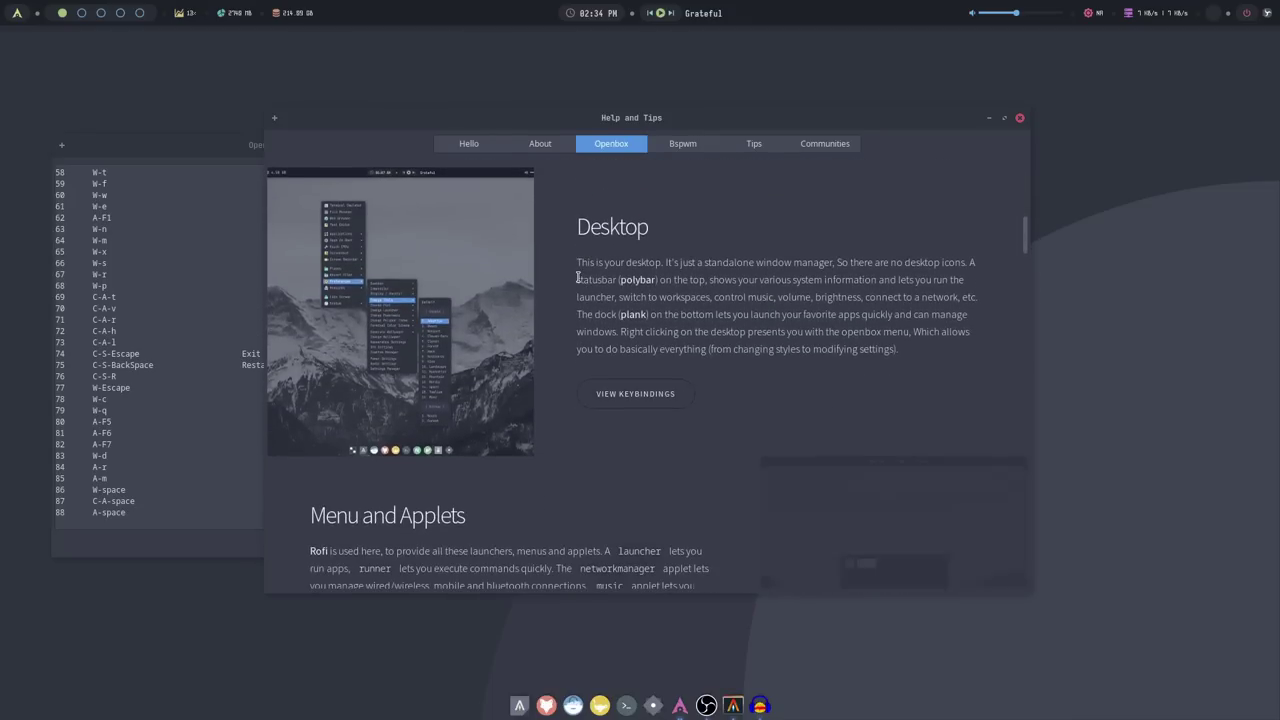
left_click(638, 396)
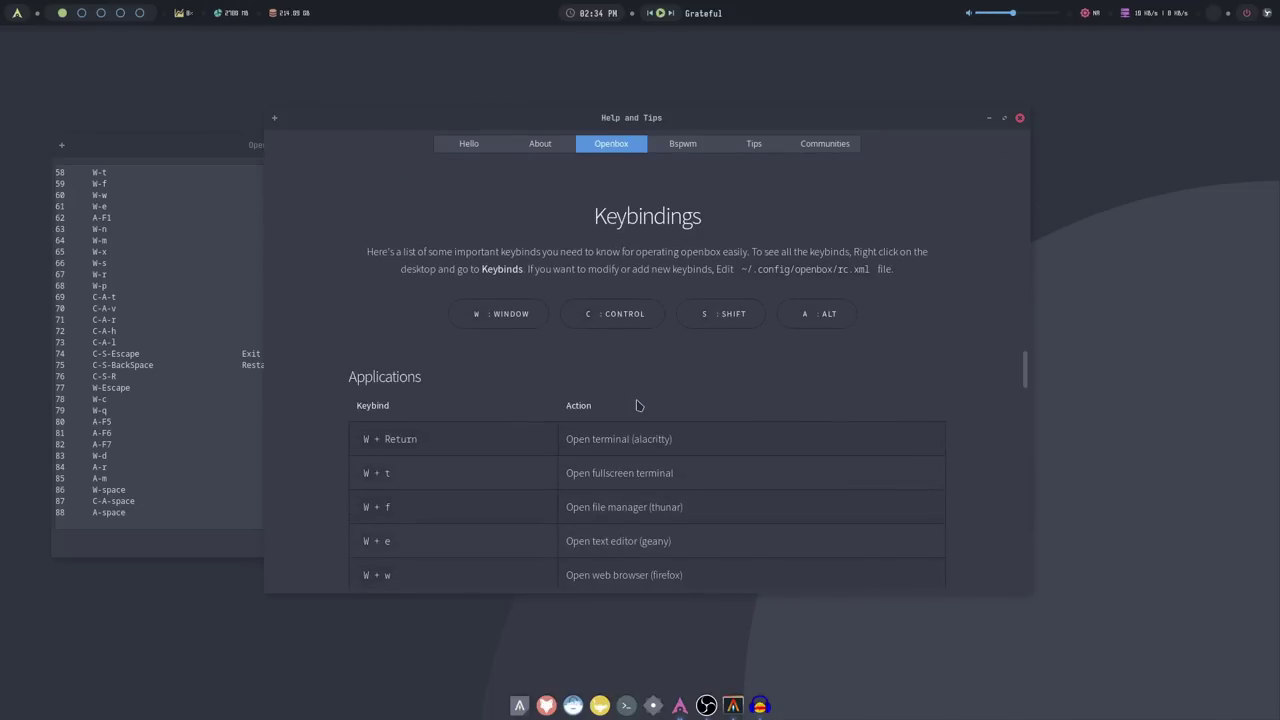
Scroll through the Openbox keybindings table and bring the Openbox Keybinds window forward
scroll(638, 405, "down", 2)
scroll(638, 405, "down", 7)
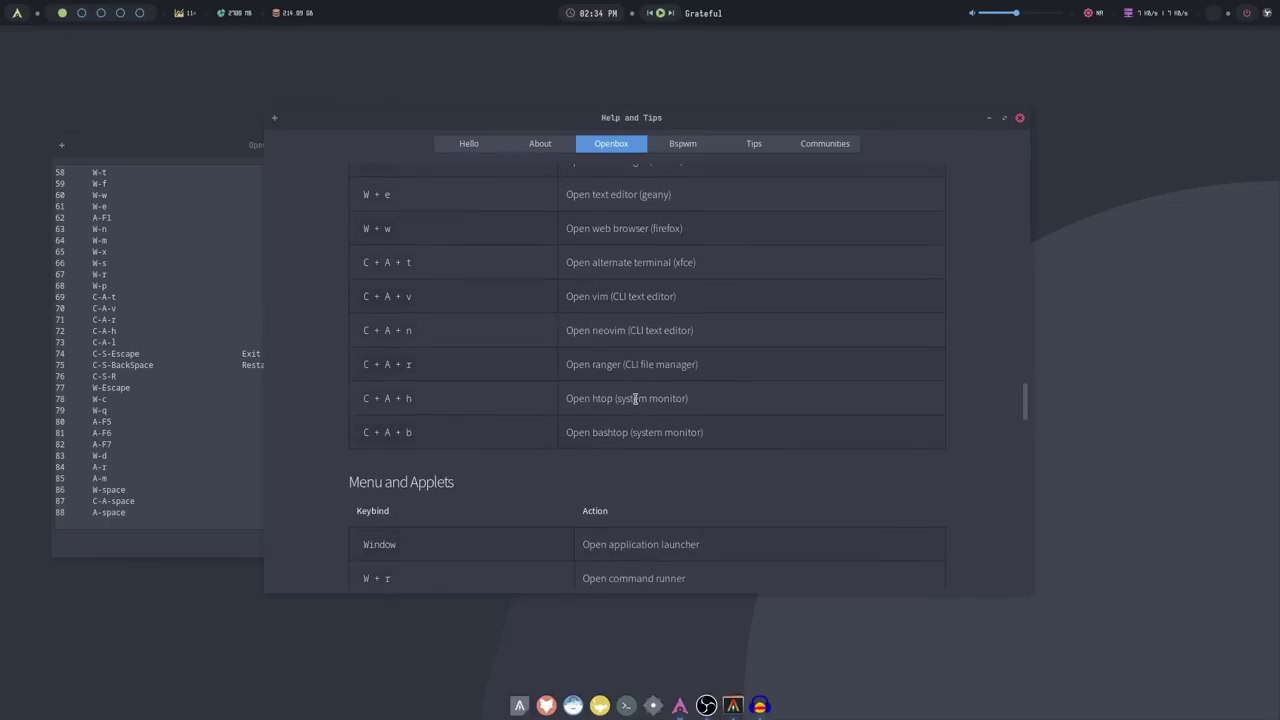
scroll(520, 320, "down", 4)
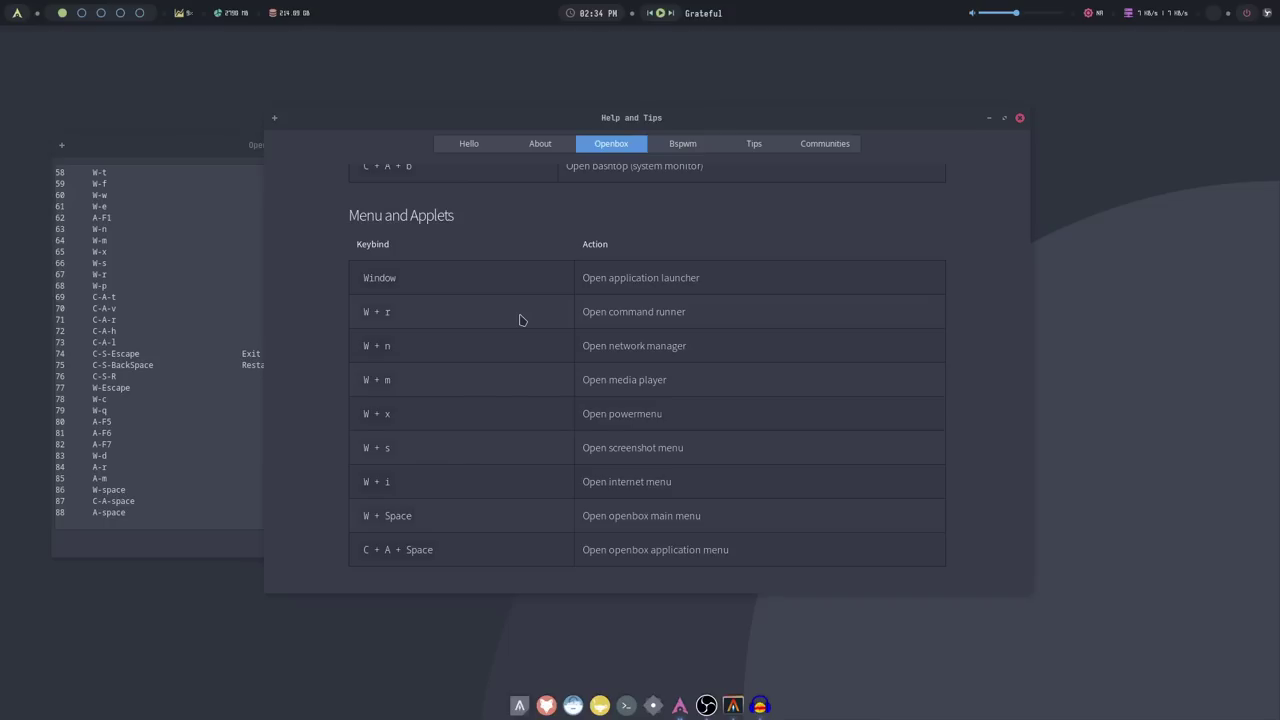
scroll(519, 320, "down", 15)
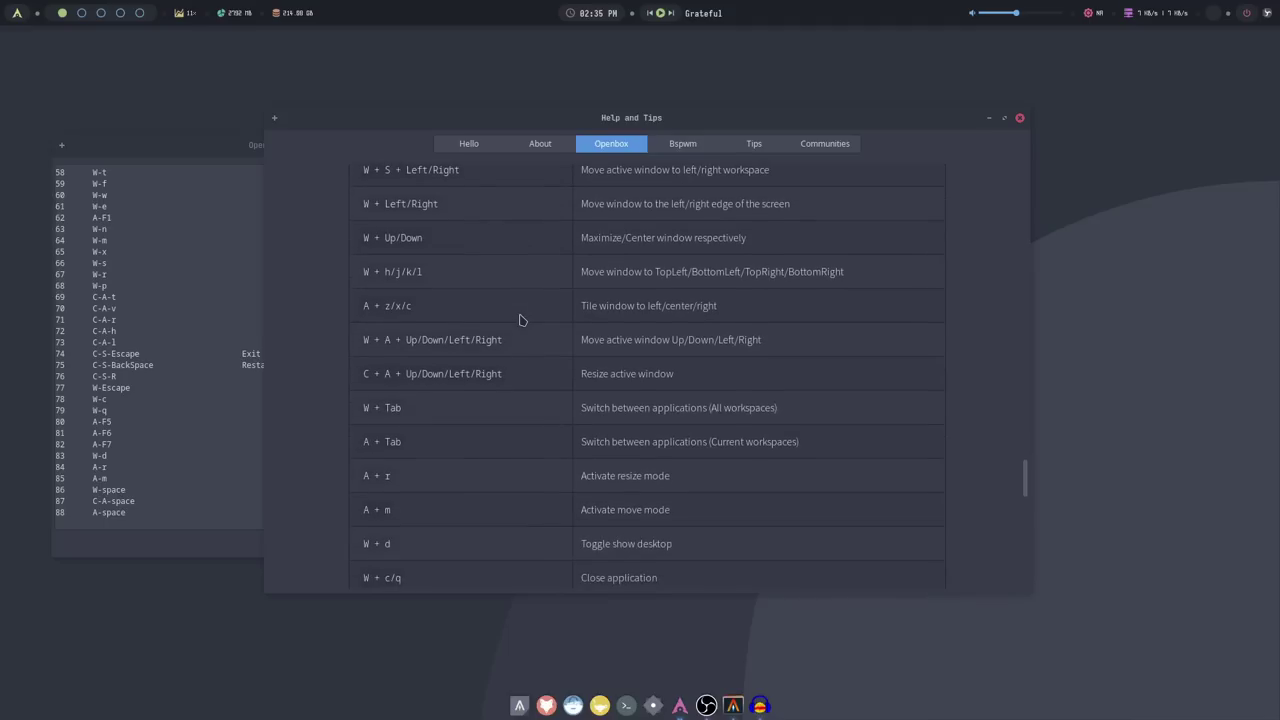
scroll(519, 320, "down", 4)
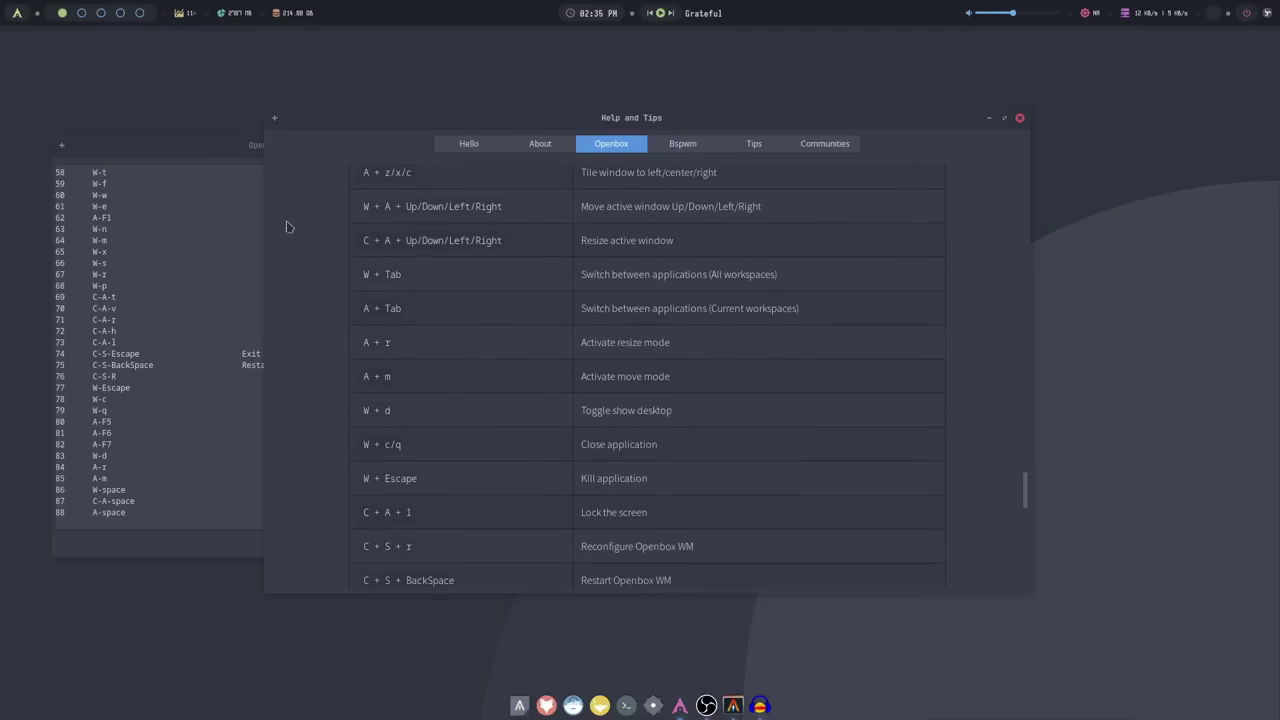
left_click_drag(214, 145, 372, 137)
Reopen the Openbox Keybinds window from the desktop menu and arrange it beside Help and Tips
right_click(101, 133)
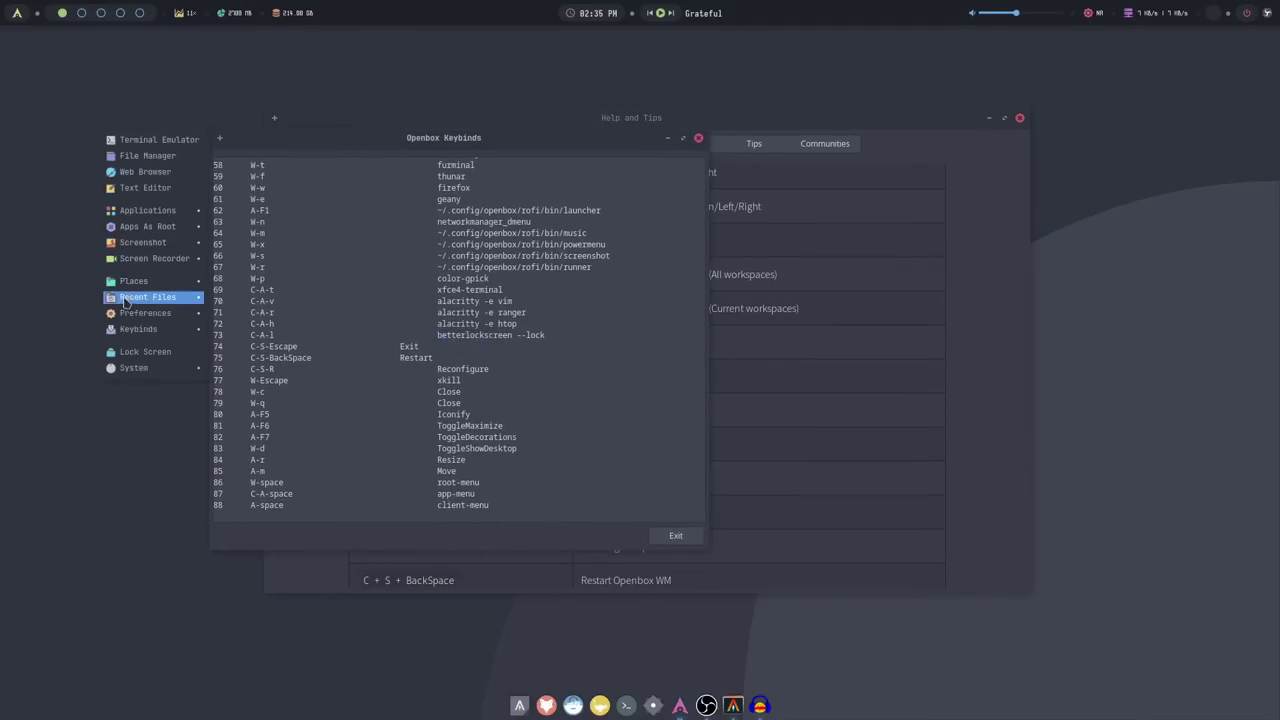
mouse_move(128, 330)
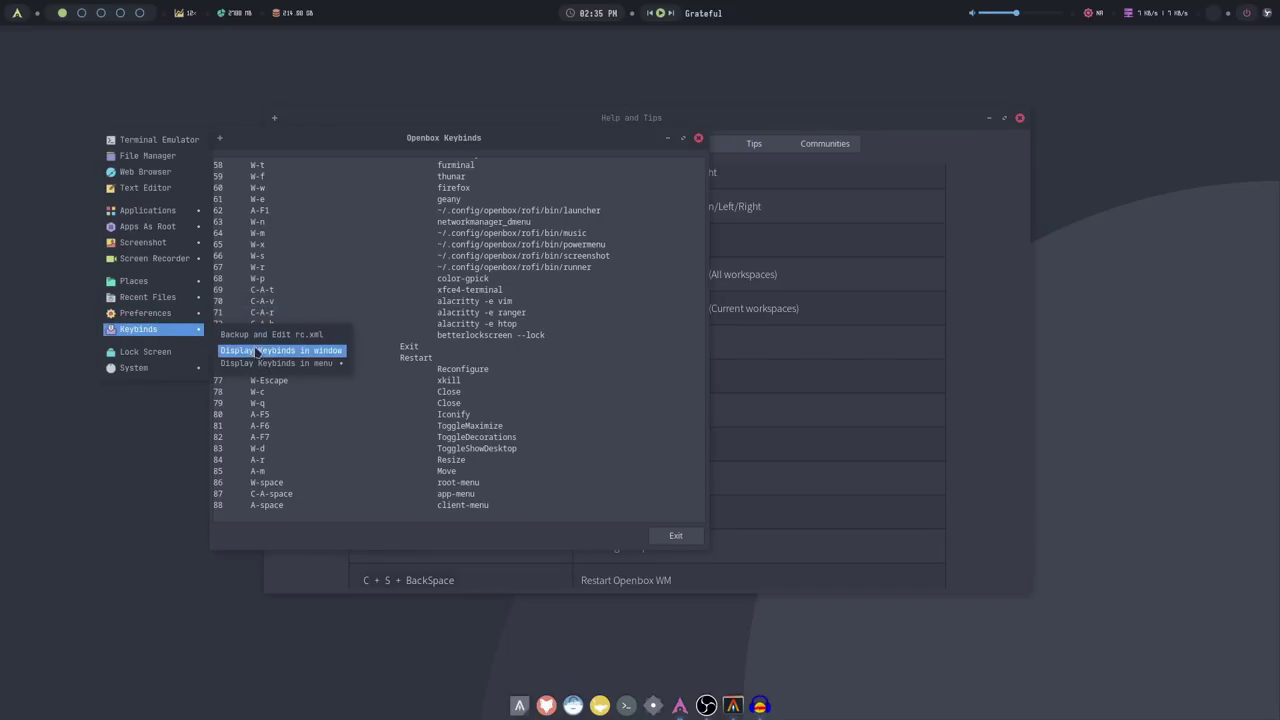
left_click(258, 351)
left_click_drag(476, 141, 391, 175)
left_click(872, 147)
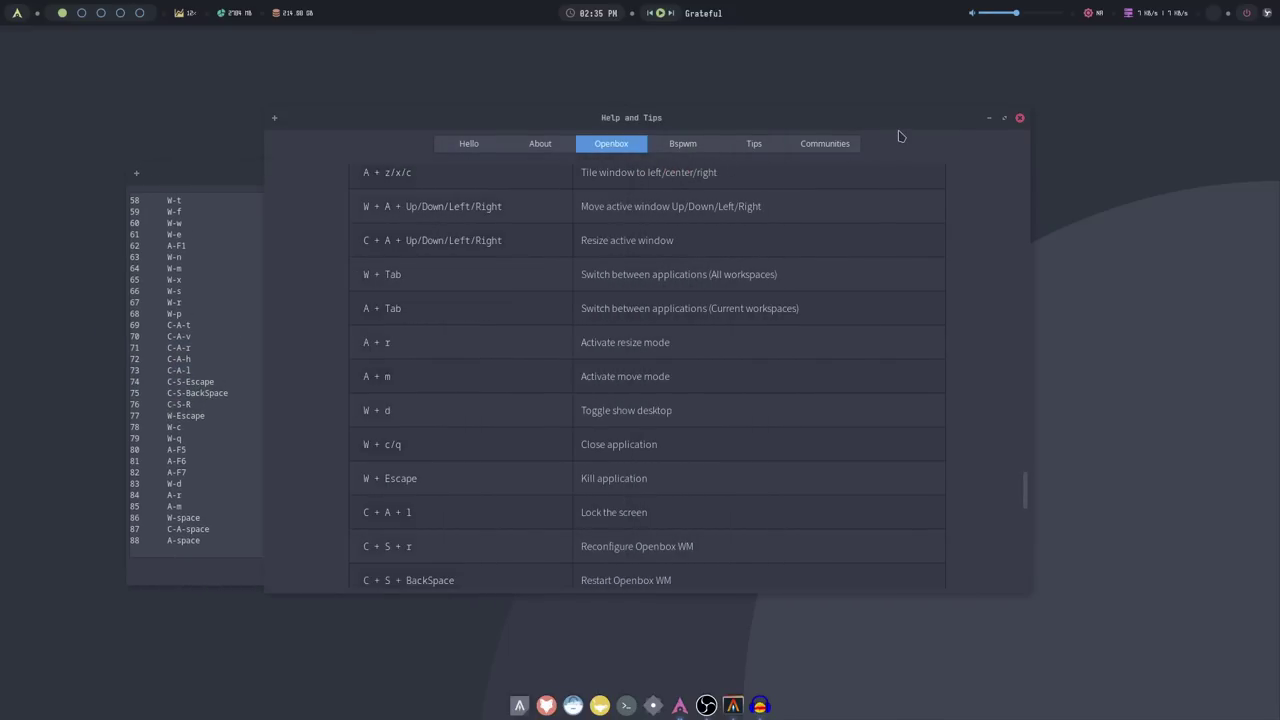
left_click_drag(779, 131, 876, 128)
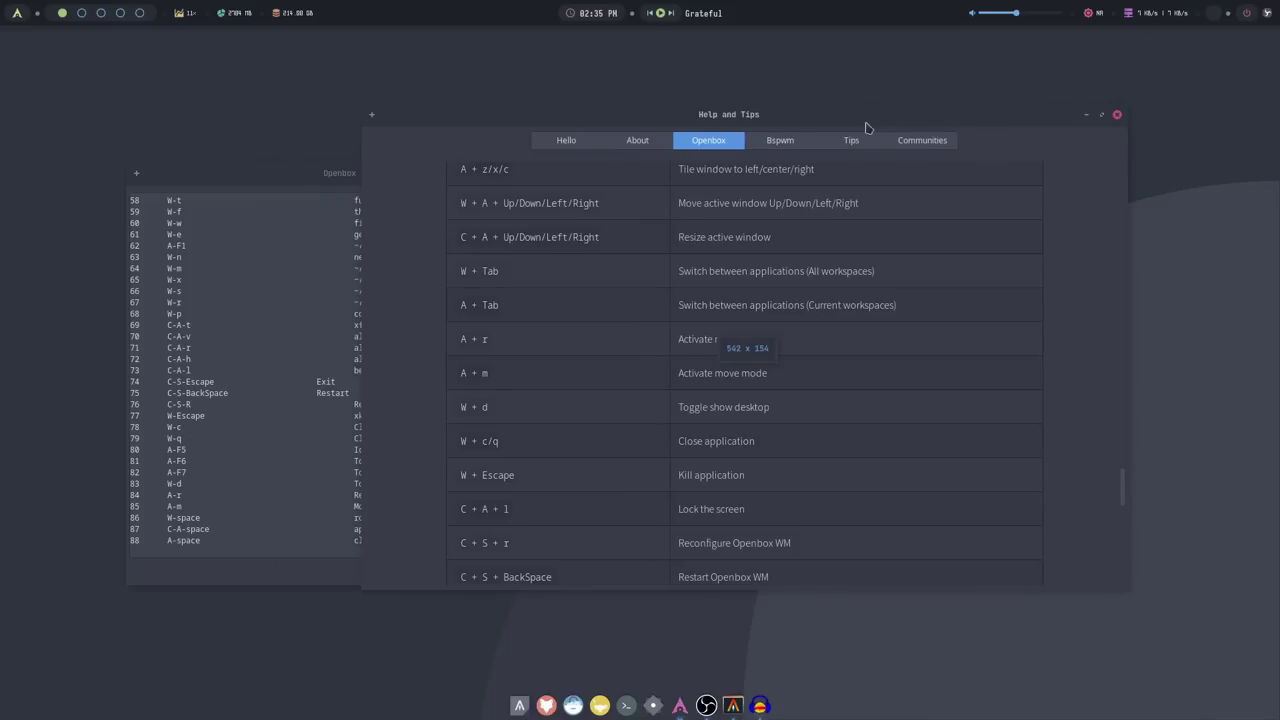
left_click(279, 190)
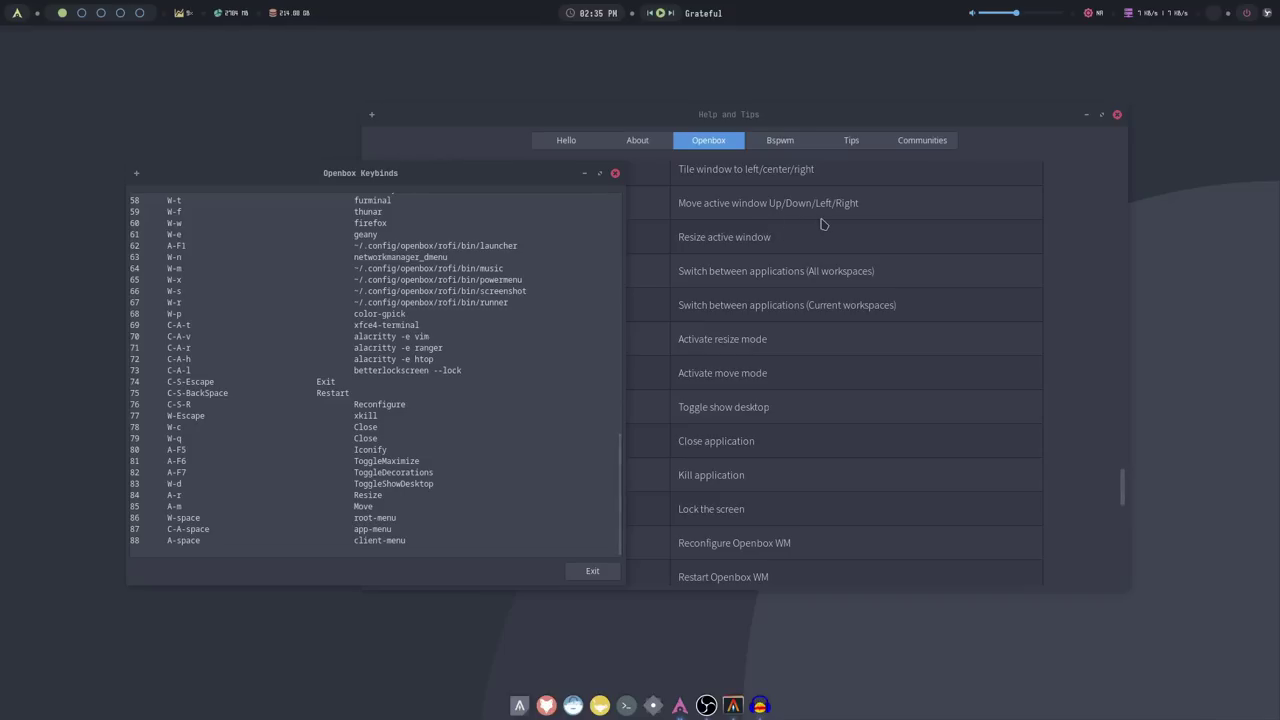
left_click(891, 177)
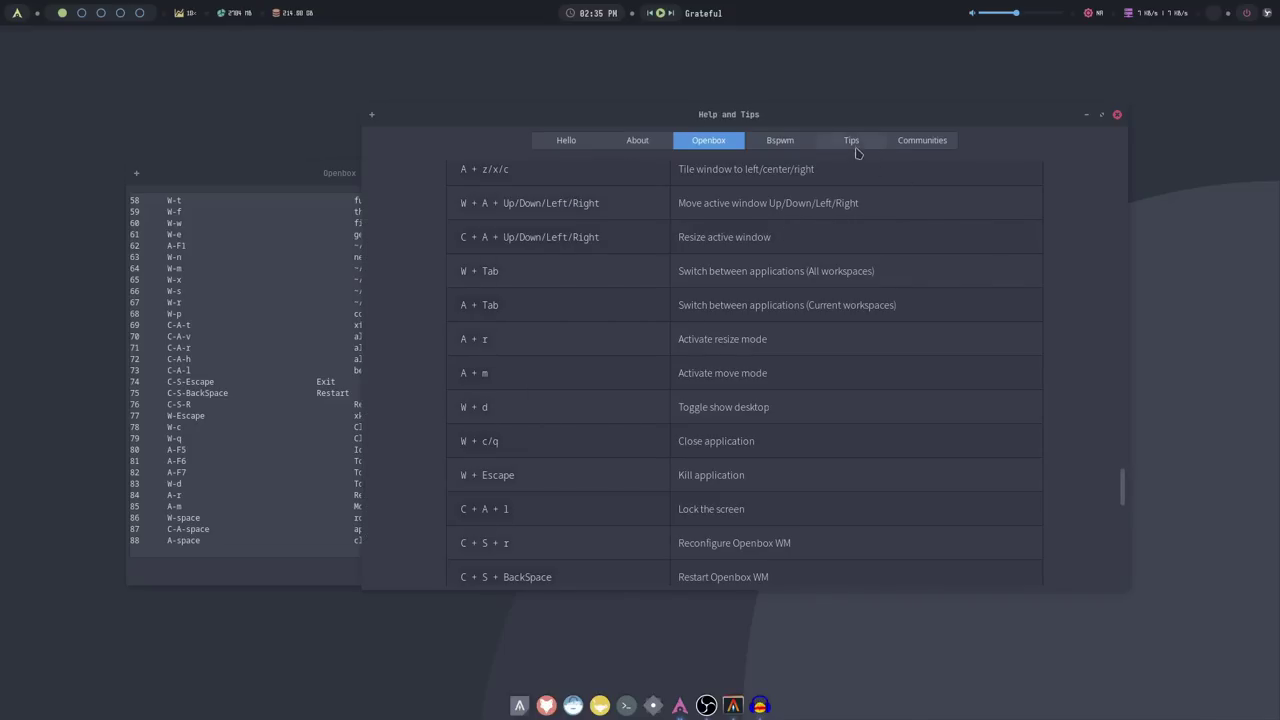
Show the Bspwm keybindings in Help and Tips, scrolling down to the Window Management table
left_click(775, 143)
scroll(740, 300, "down", 10)
left_click(752, 308)
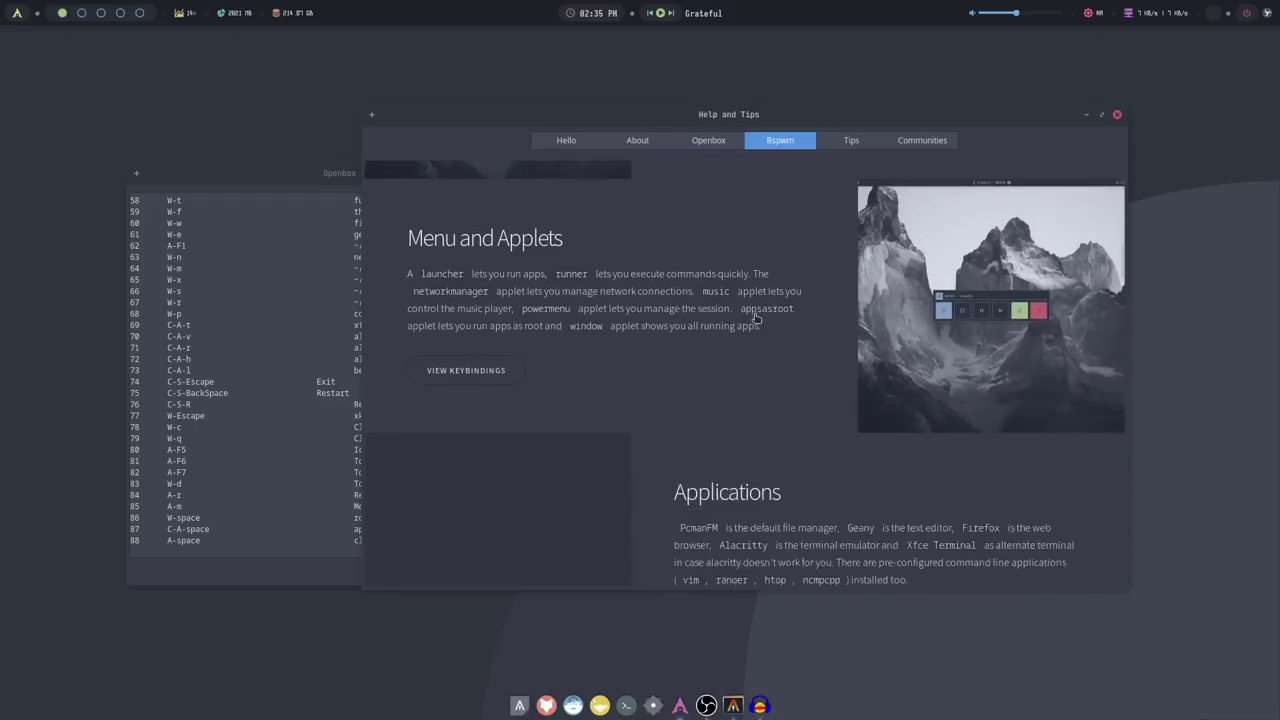
scroll(755, 318, "down", 1)
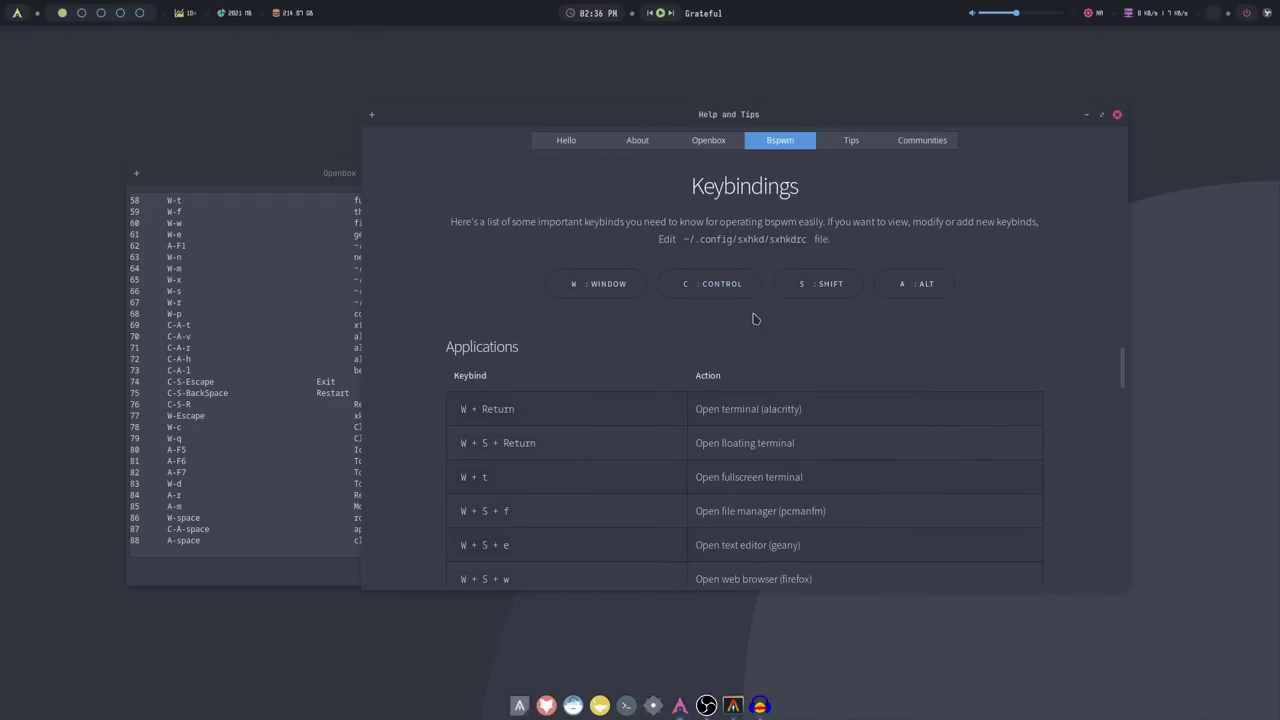
scroll(737, 330, "down", 10)
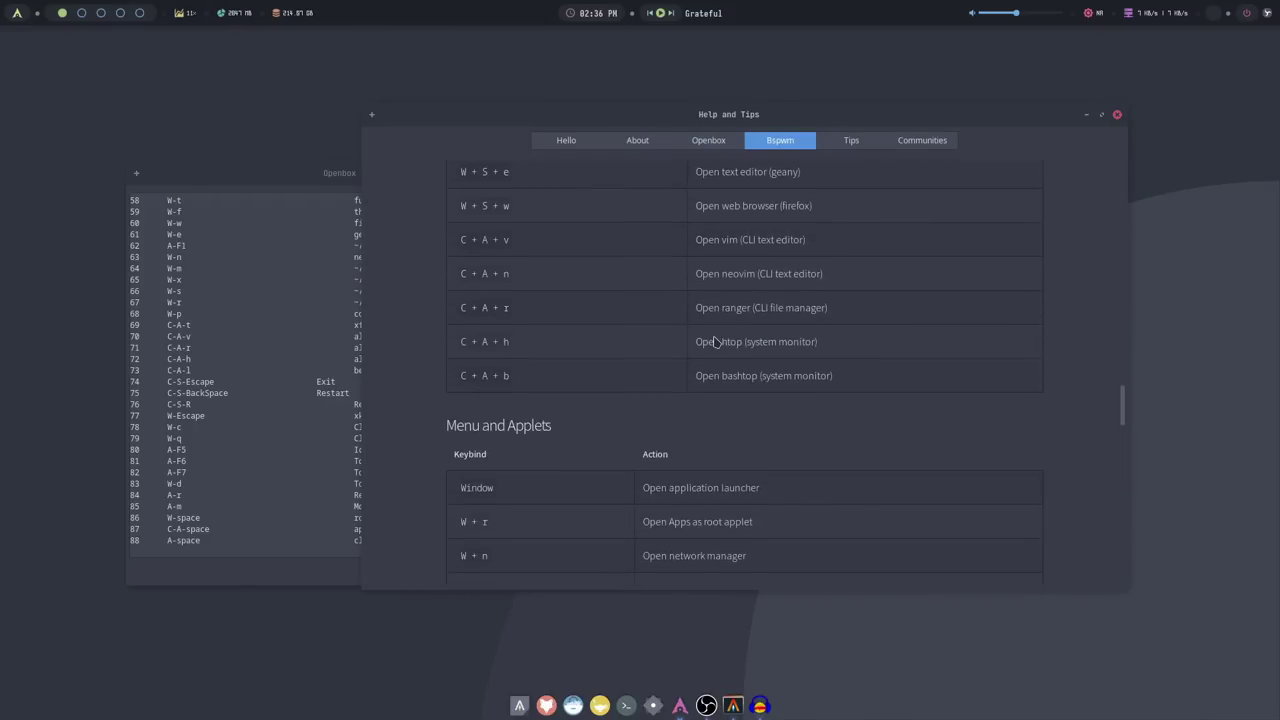
scroll(714, 340, "down", 3)
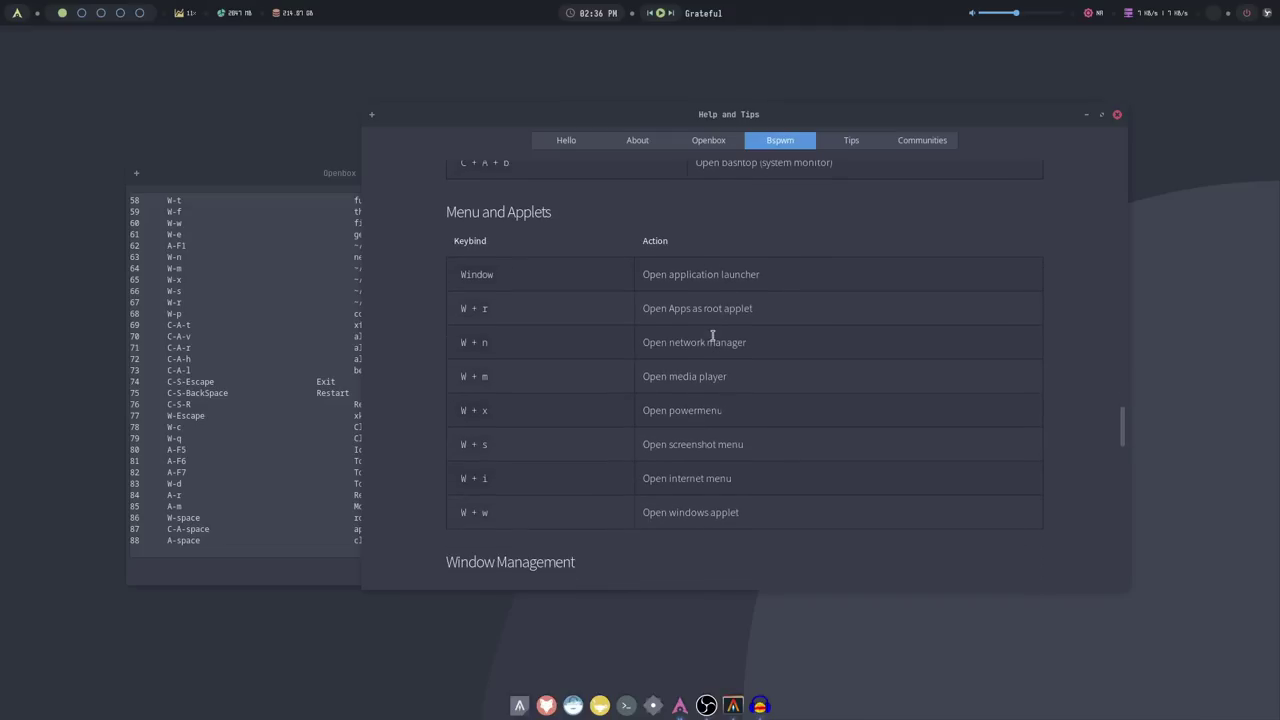
scroll(713, 338, "down", 5)
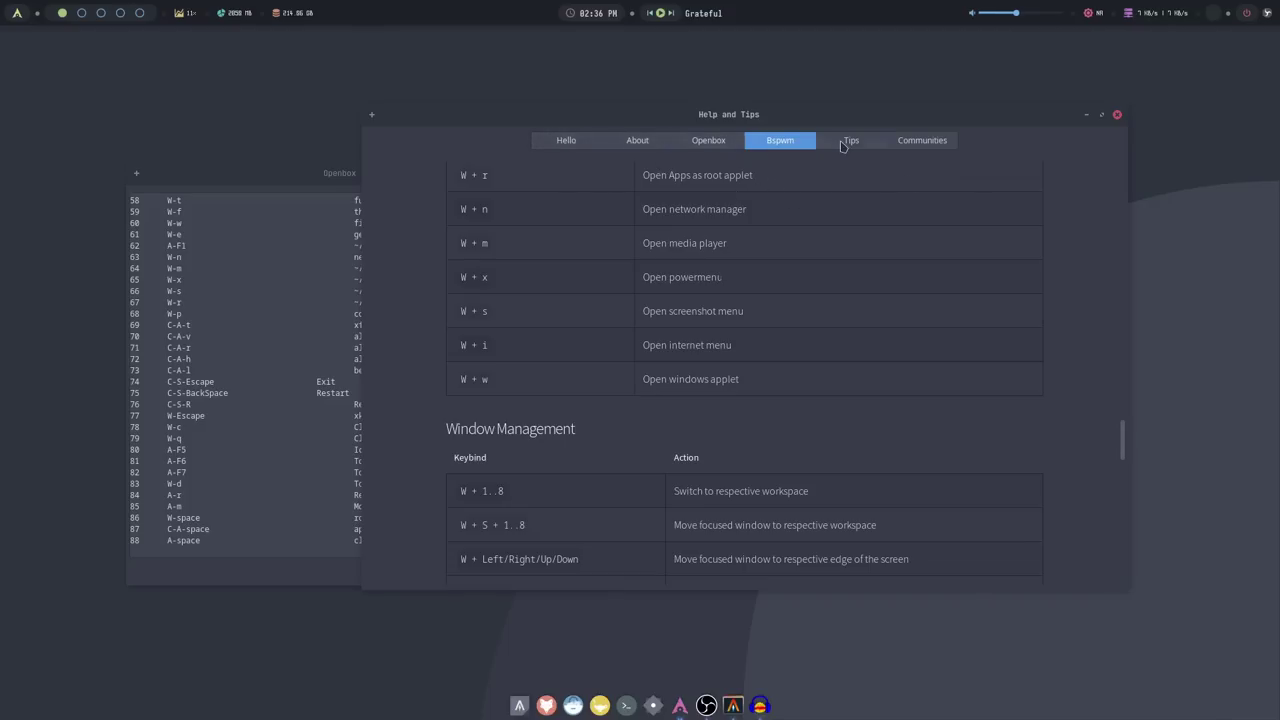
Look through the Tips, Hello and About pages, then close Archcraft Help and Tips
left_click(828, 147)
left_click(568, 141)
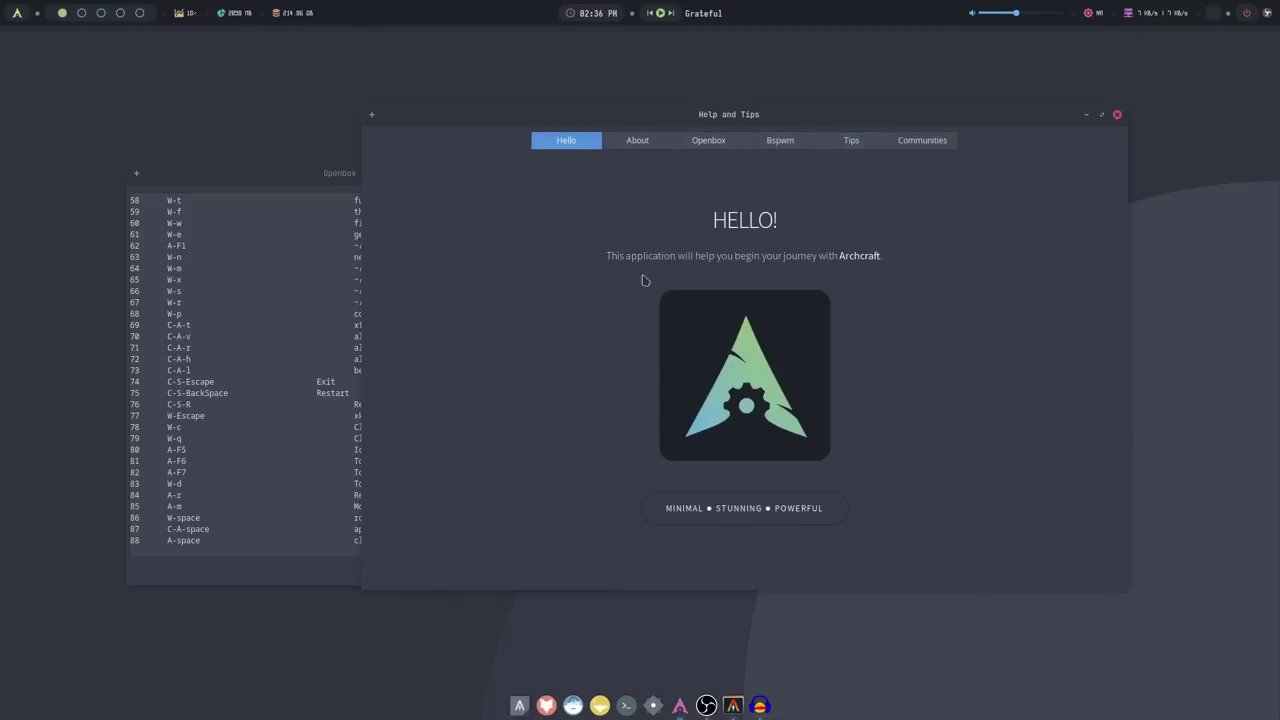
left_click(650, 141)
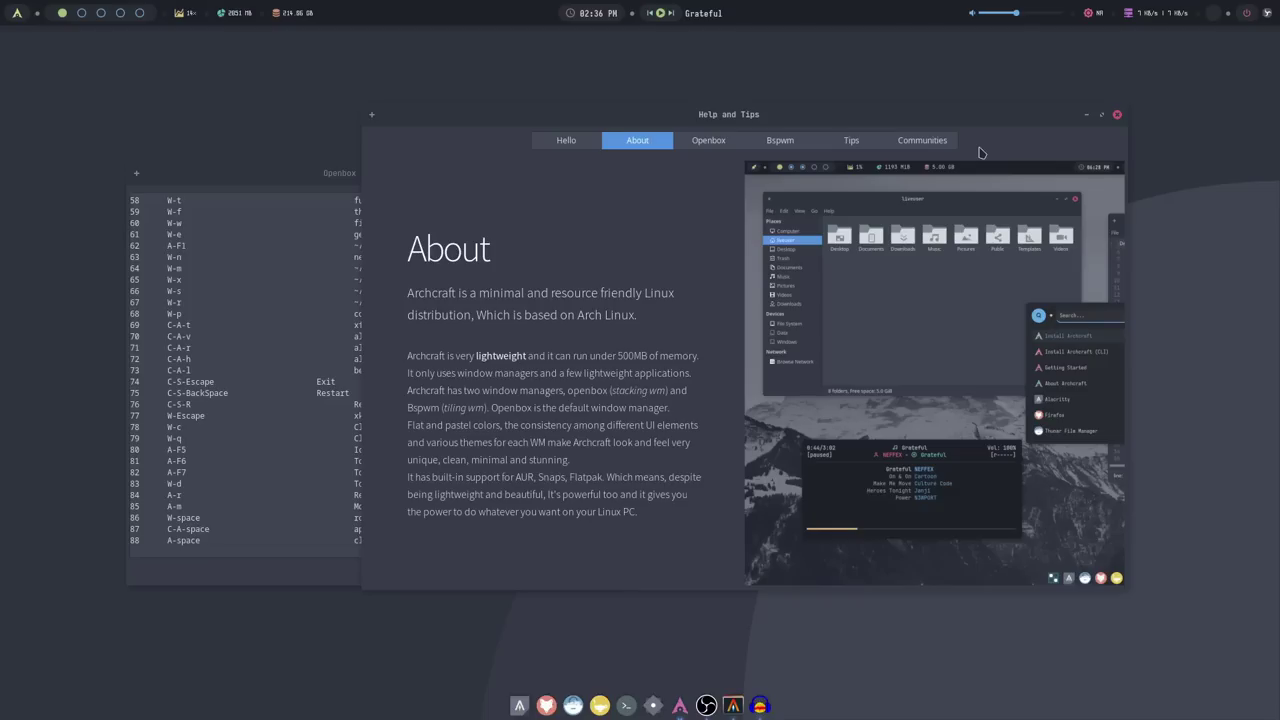
left_click(1117, 114)
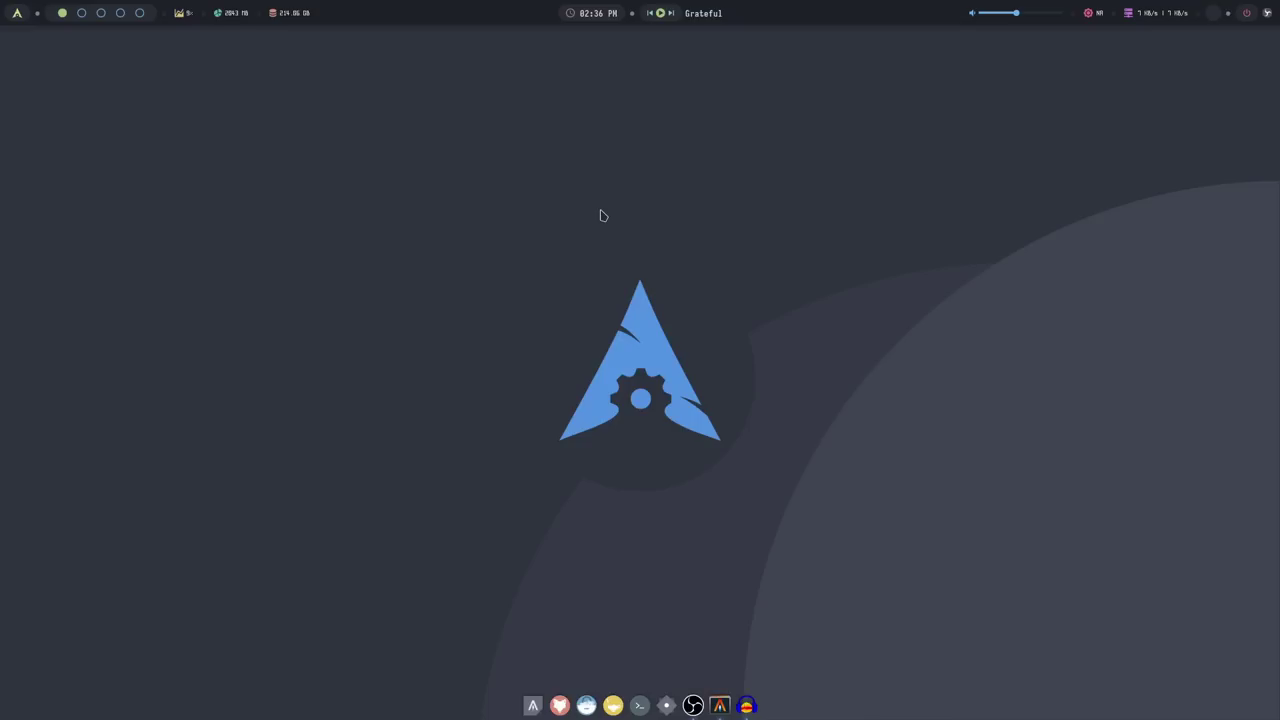
key("super+Return")
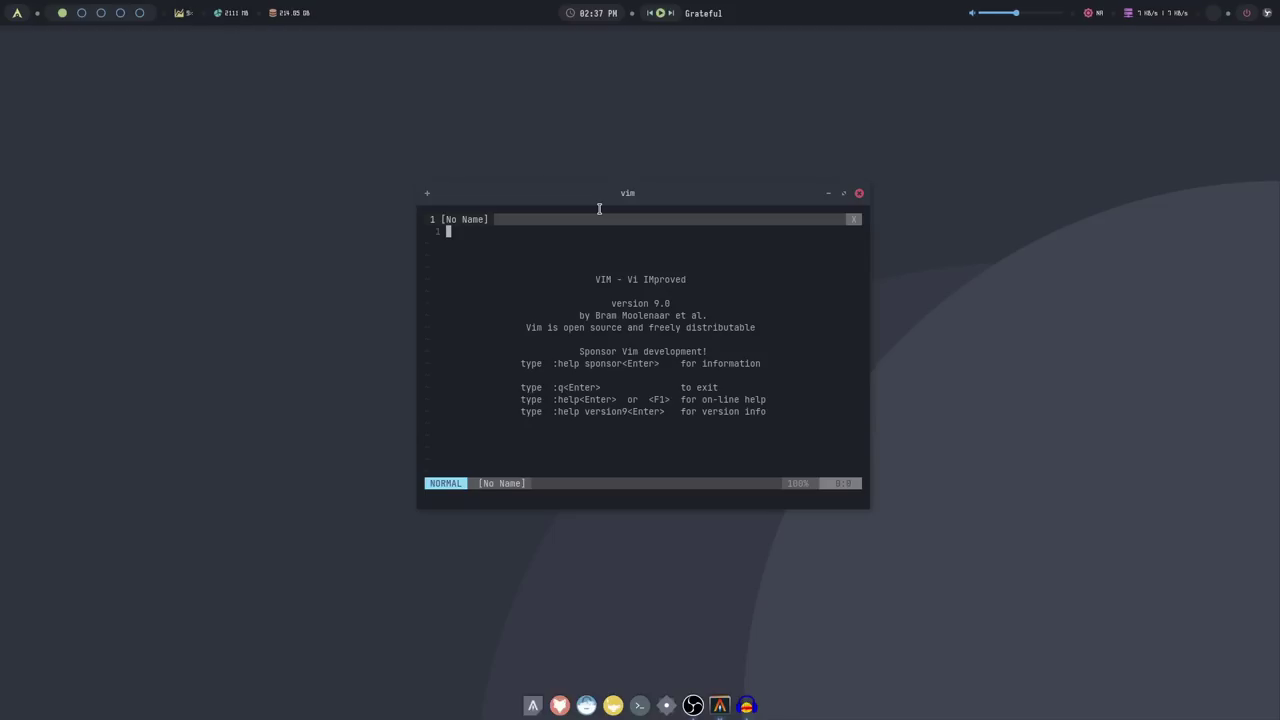
type(":q")
key("Return")
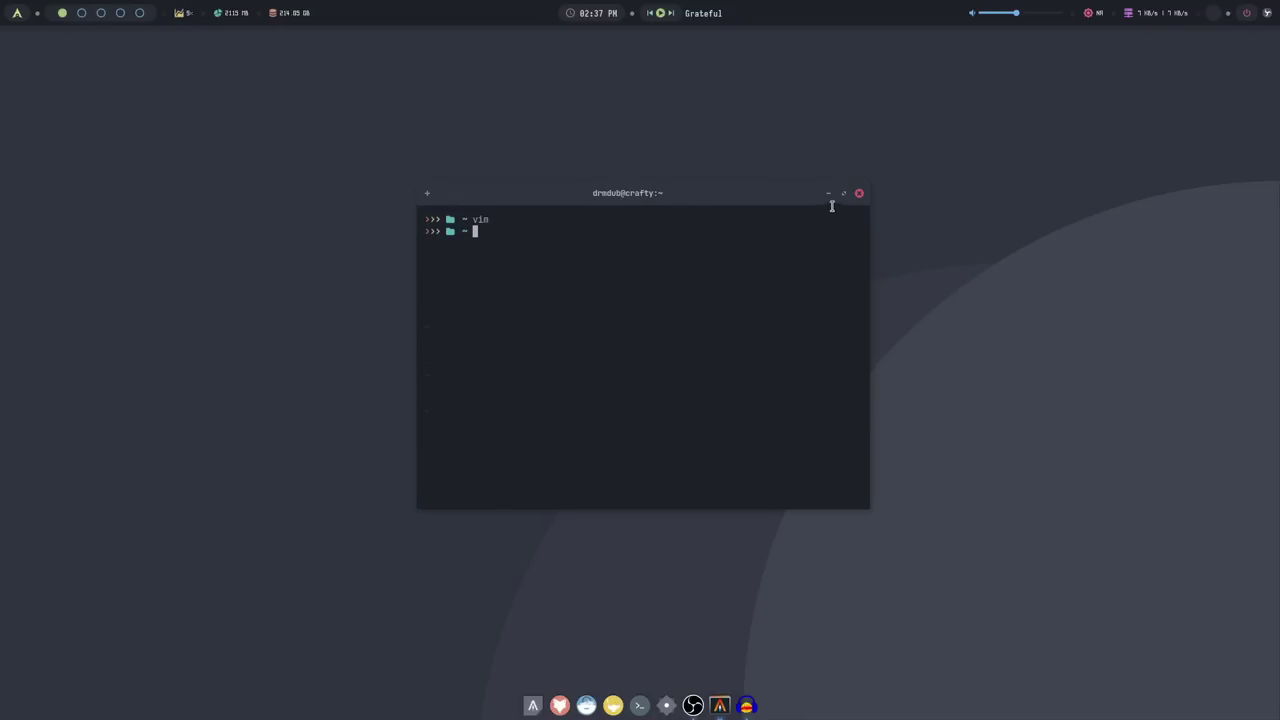
type("vim")
key("Return")
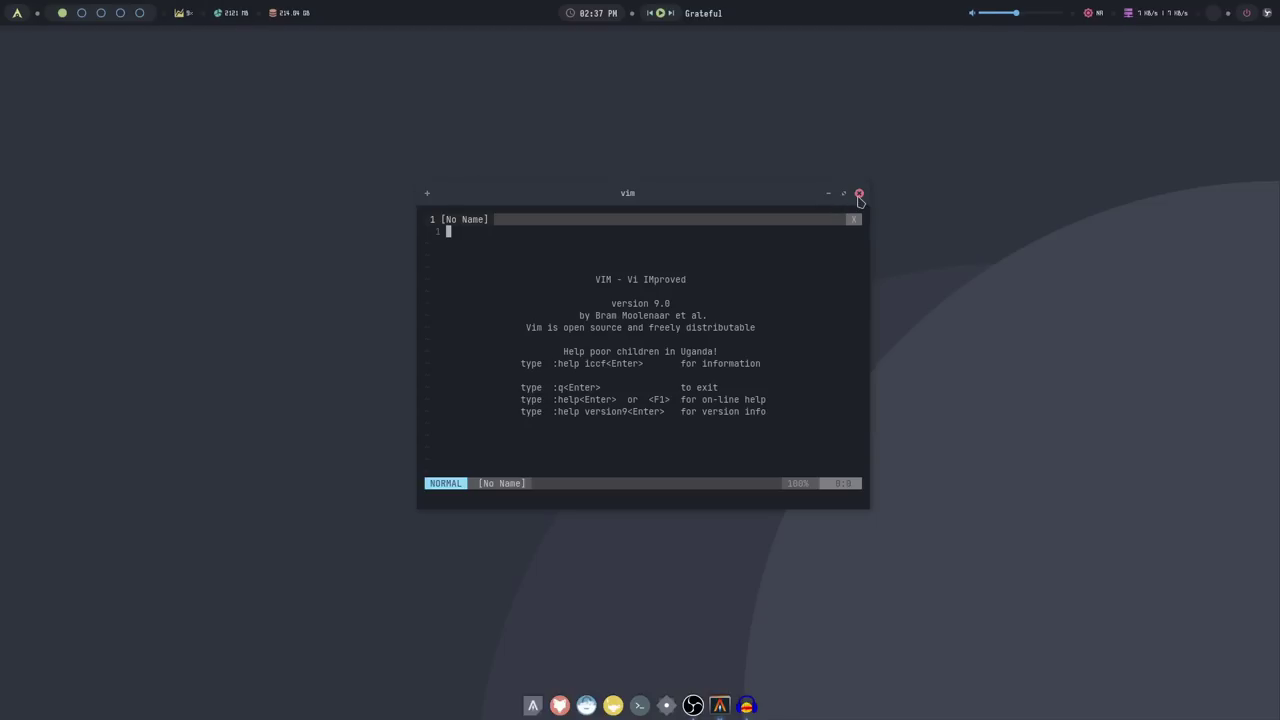
Close the Vim terminal and launch the File Manager from the desktop menu's Accessories
left_click(858, 195)
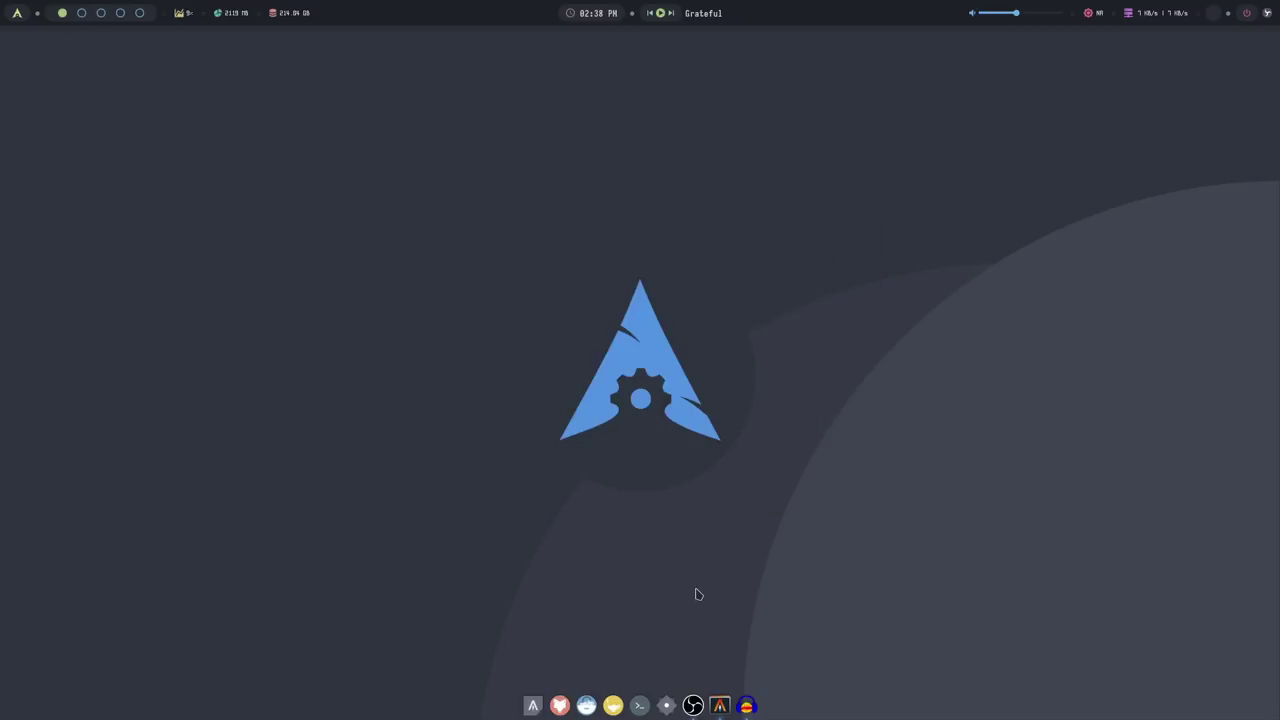
right_click(640, 566)
mouse_move(700, 392)
mouse_move(797, 428)
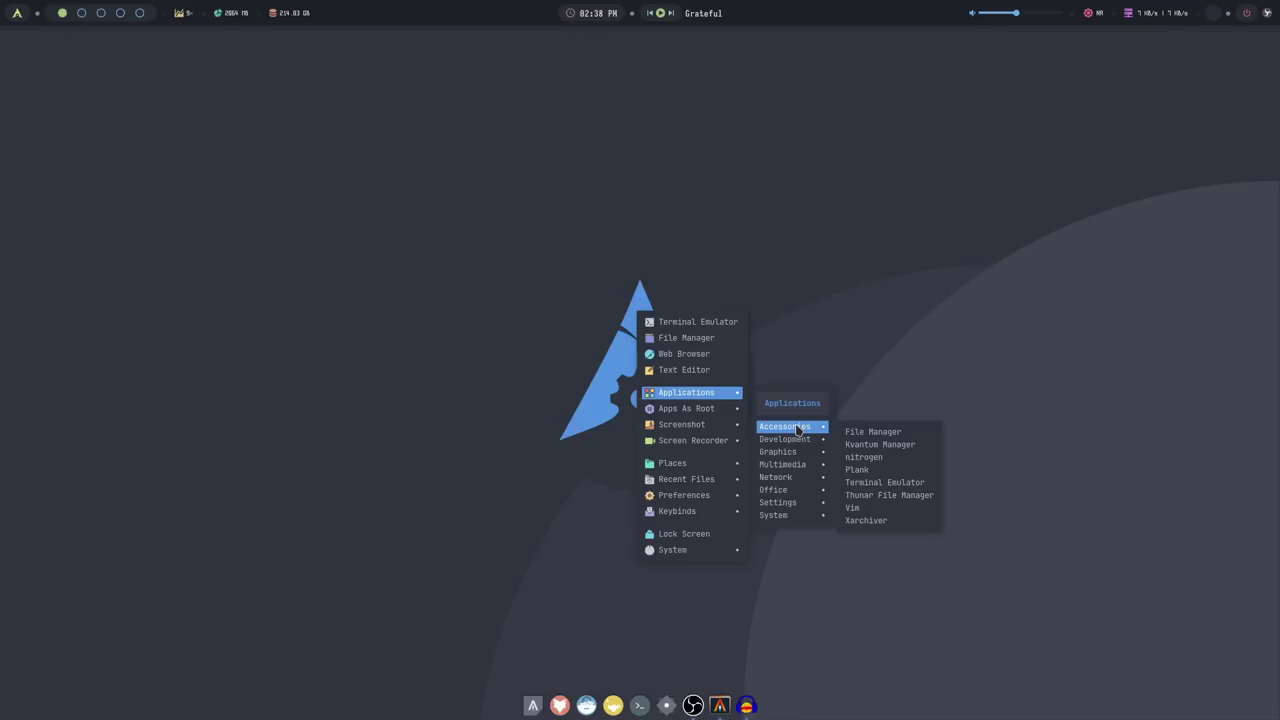
left_click(848, 432)
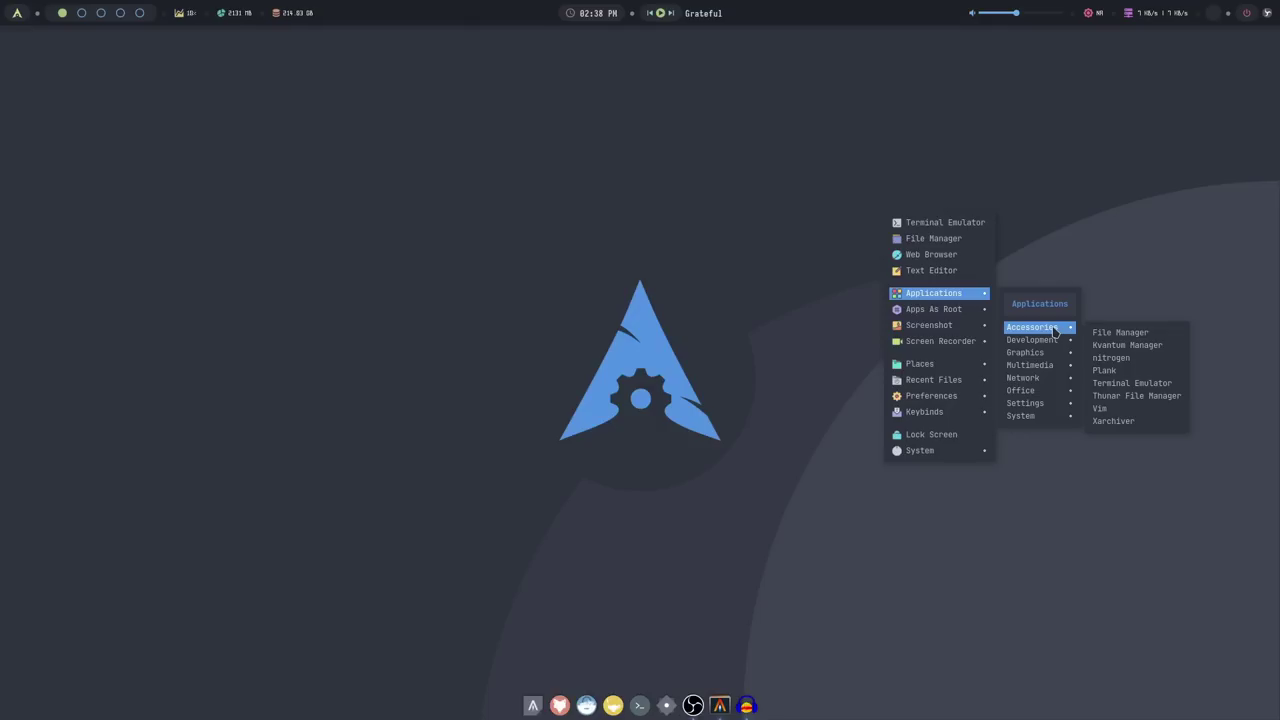
Launch a Terminal Emulator from Accessories, close it, and reopen the menu at Applications > Network
left_click(1131, 383)
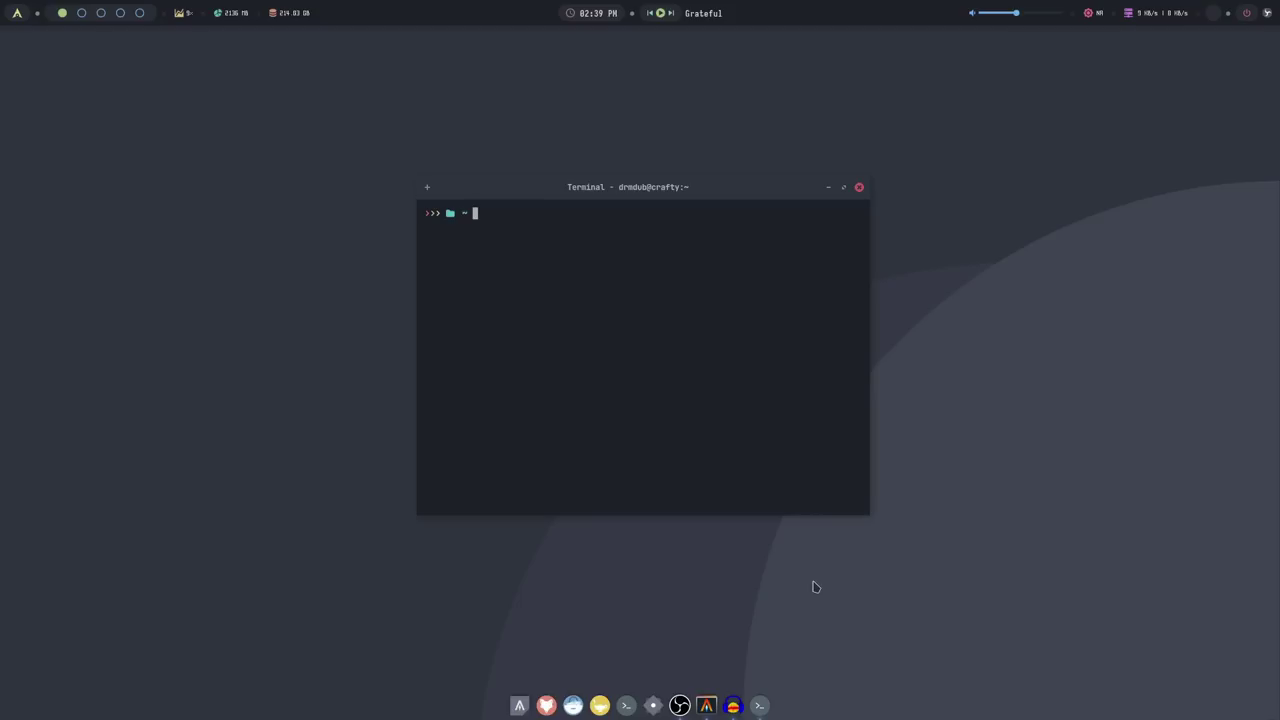
key("super+q")
key("super+m")
mouse_move(822, 380)
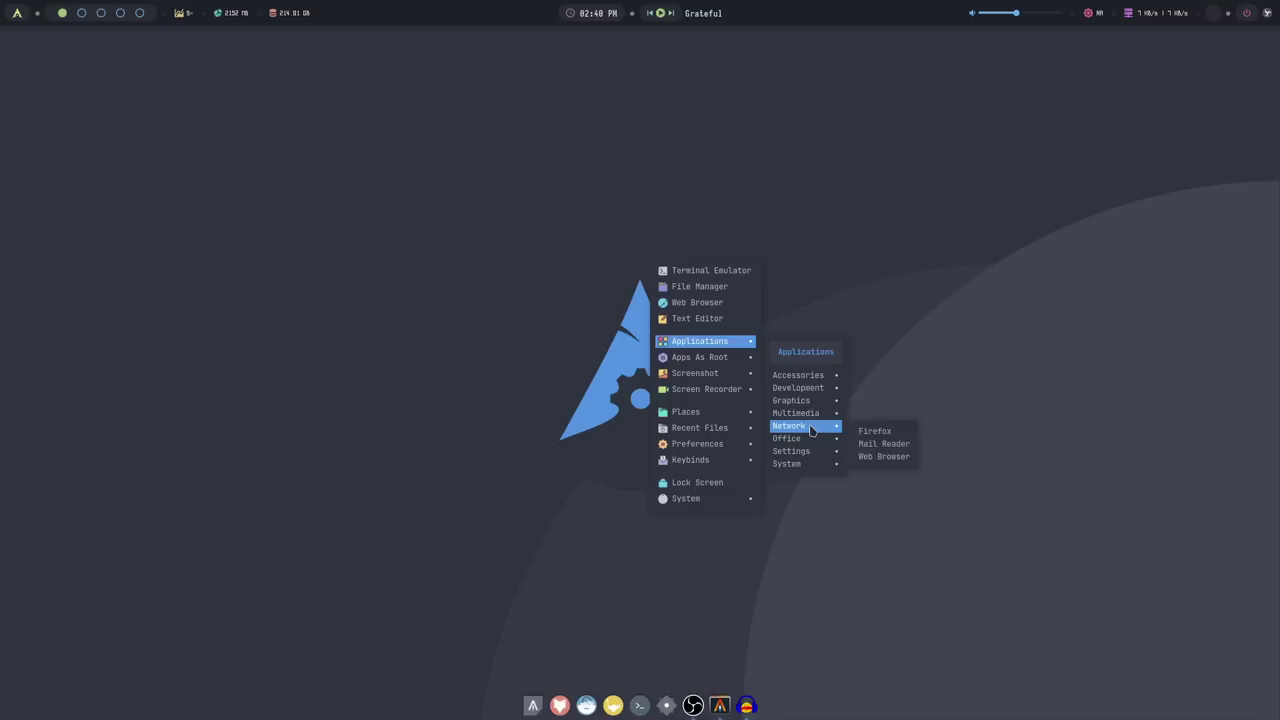
Try Mail Reader, cancel the preferred-application chooser without picking one, and reopen the desktop menu
left_click(899, 446)
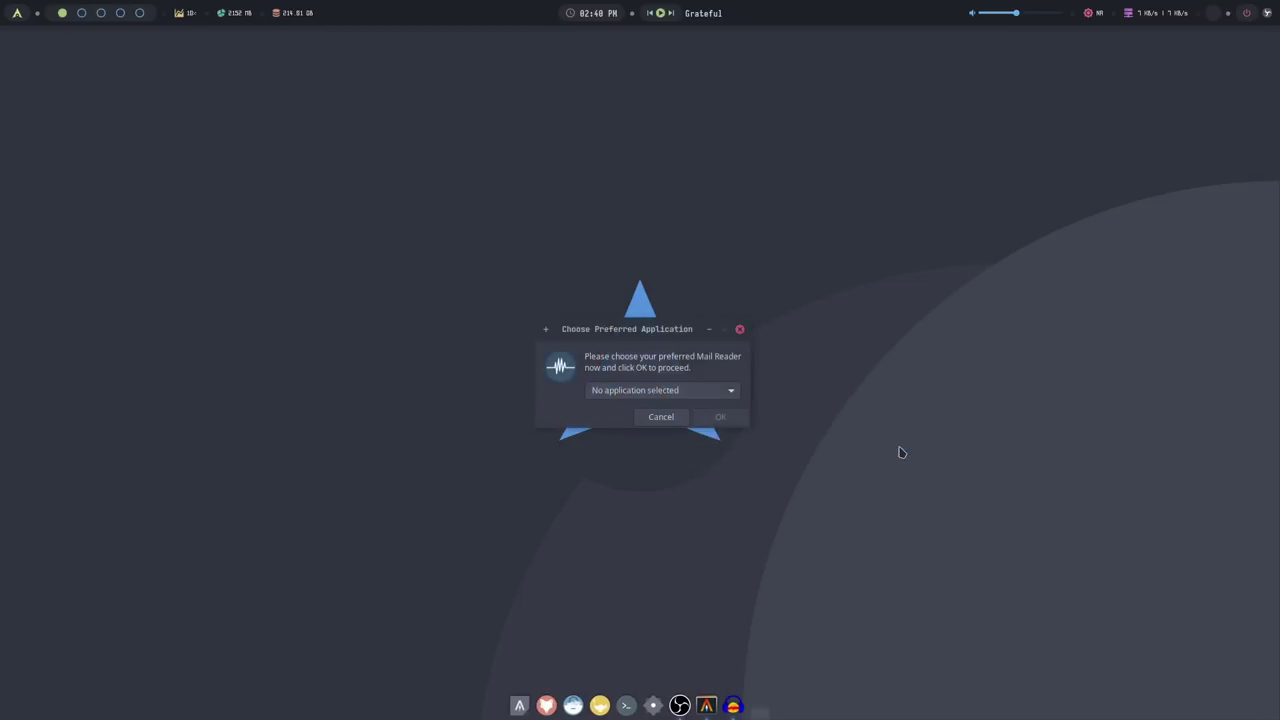
left_click(672, 418)
right_click(617, 500)
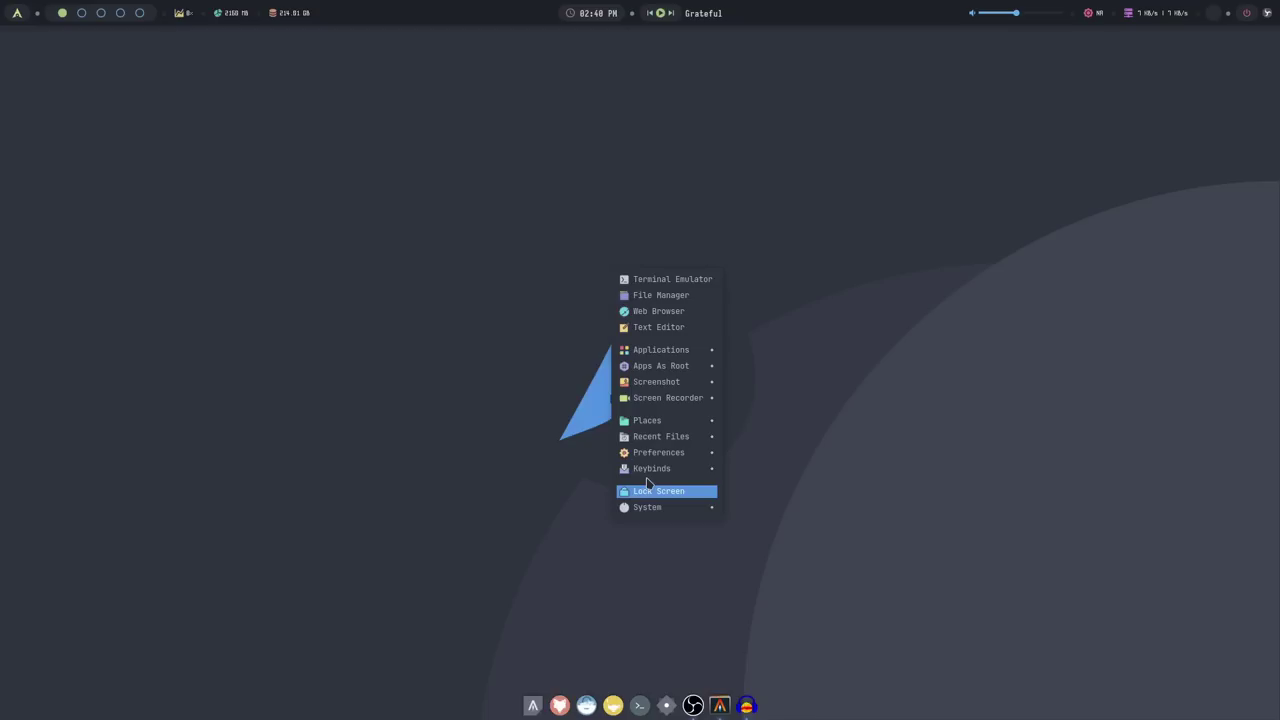
Browse the Office, Multimedia and Development submenus, then dismiss the menu and return to workspace 1
mouse_move(665, 350)
mouse_move(771, 451)
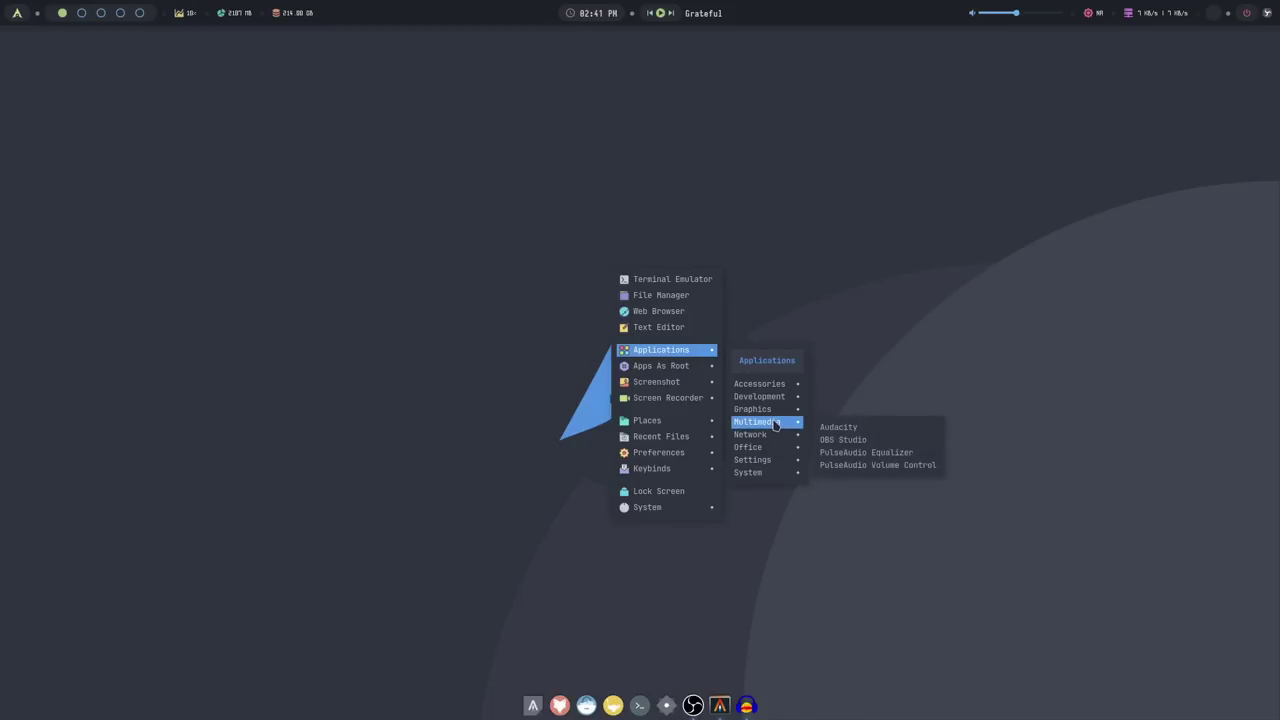
mouse_move(775, 401)
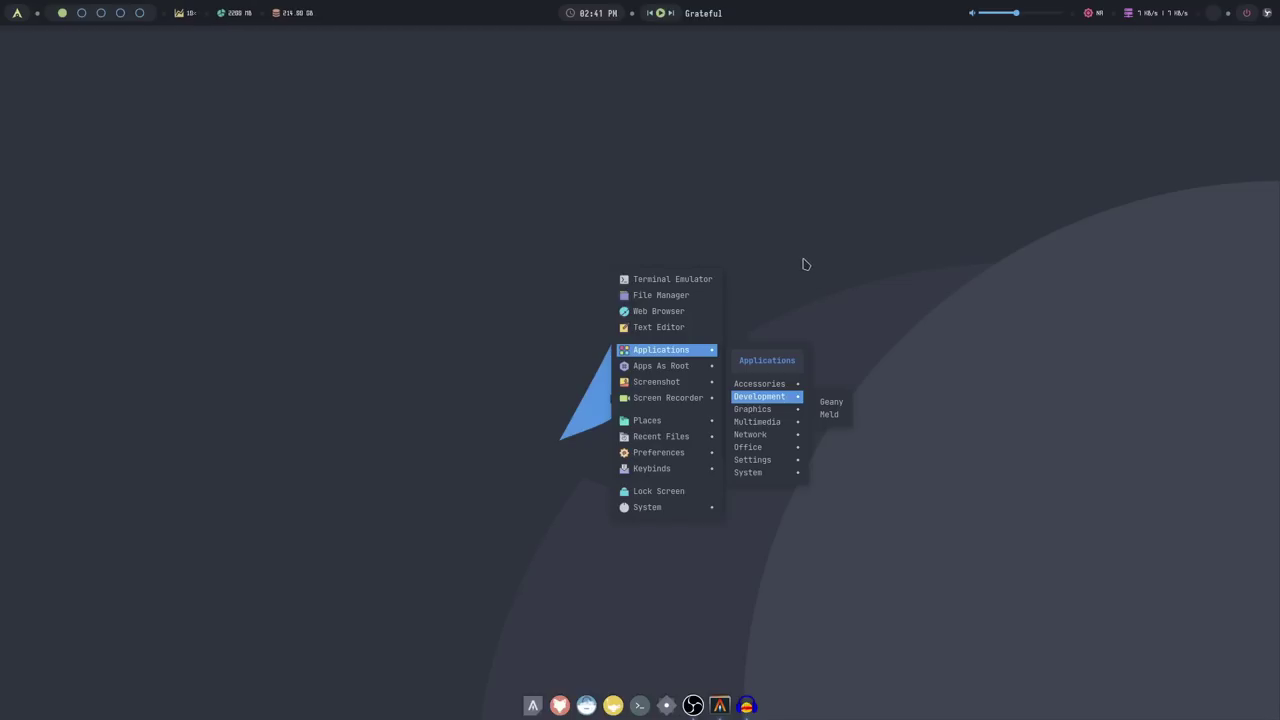
left_click(806, 264)
scroll(806, 264, "down", 1)
scroll(806, 264, "up", 1)
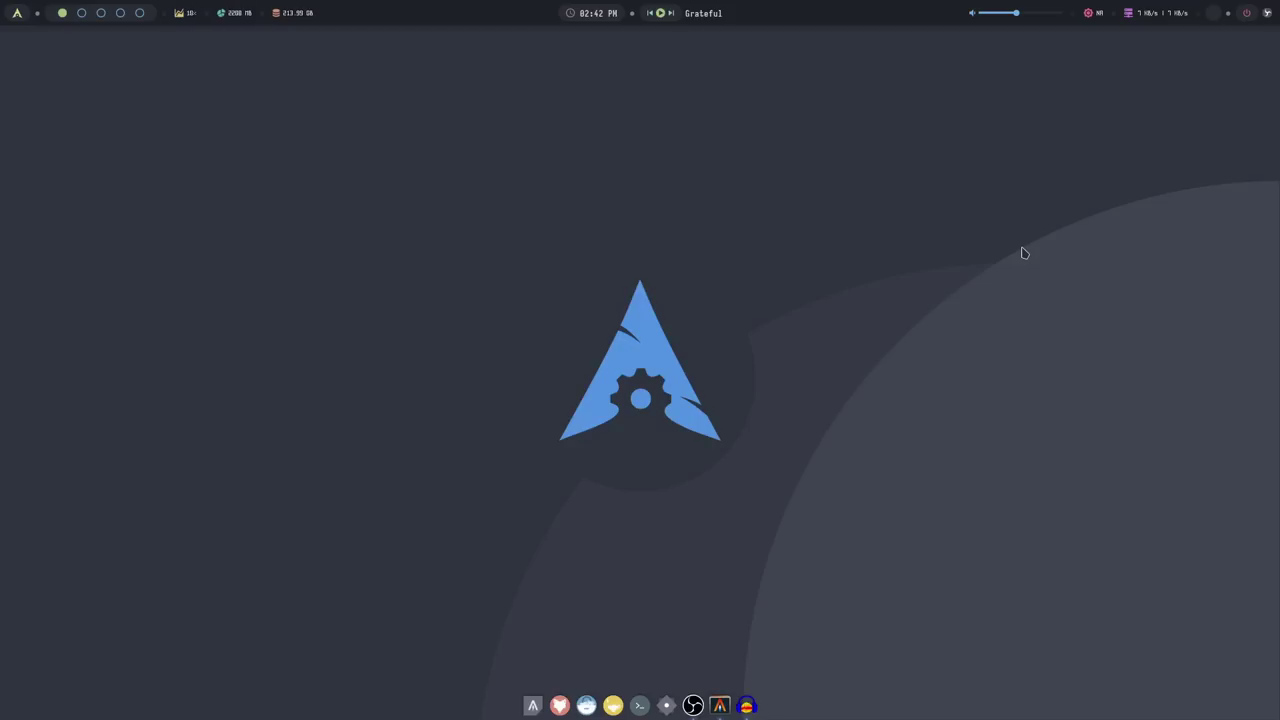
Open an Alacritty terminal and list the files with ls
key("super+Return")
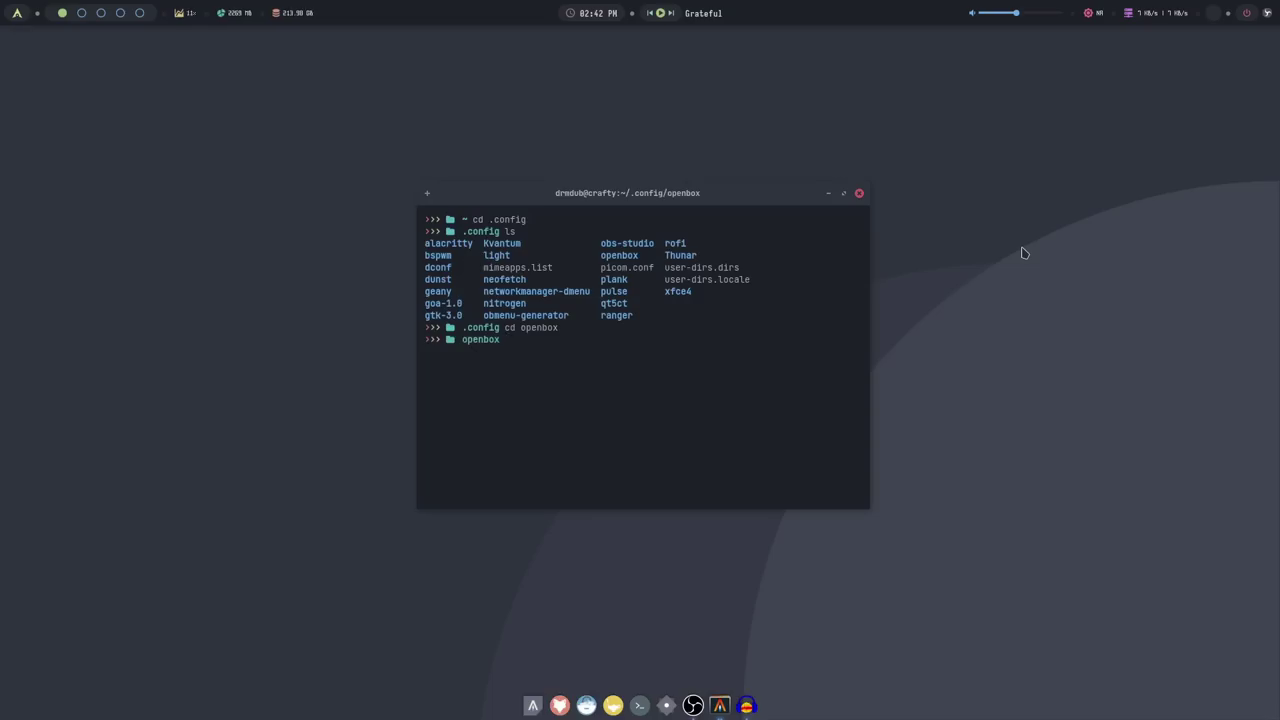
type("ls")
key("Return")
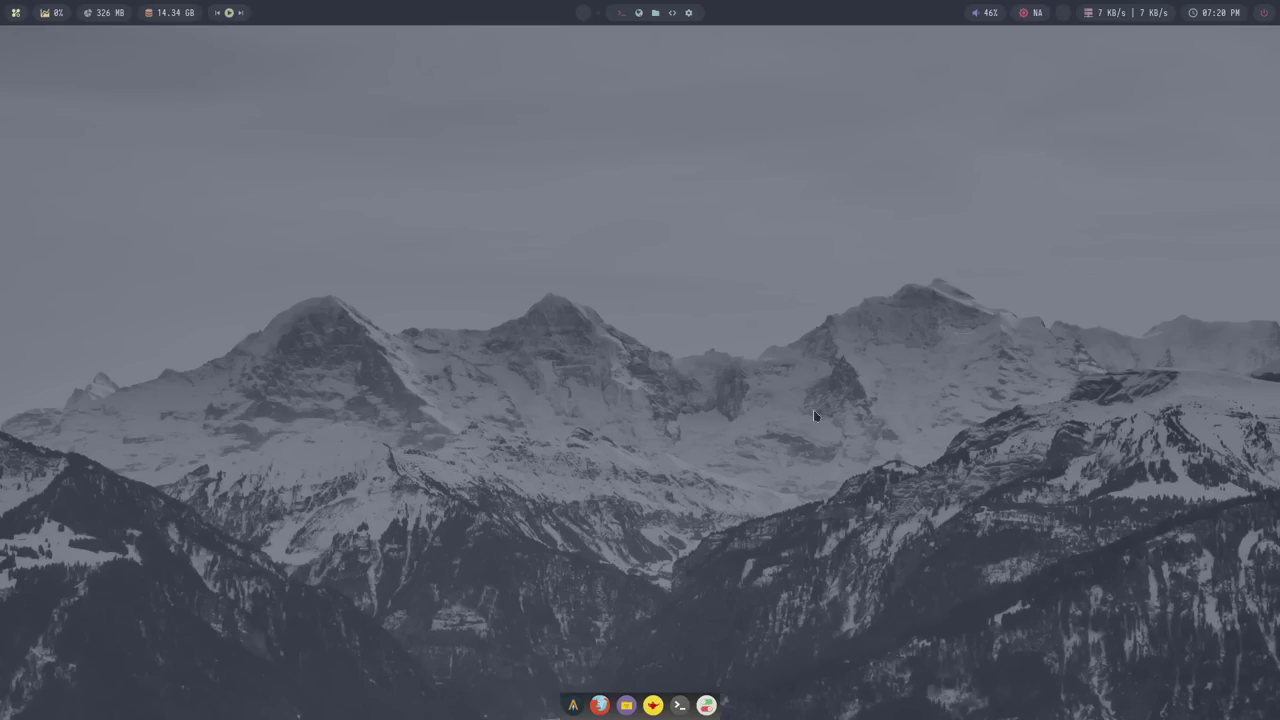
Apply the Eleven, Beach and Bouquet desktop styles in turn from Change Style
right_click(609, 328)
mouse_move(680, 509)
mouse_move(782, 558)
left_click(887, 450)
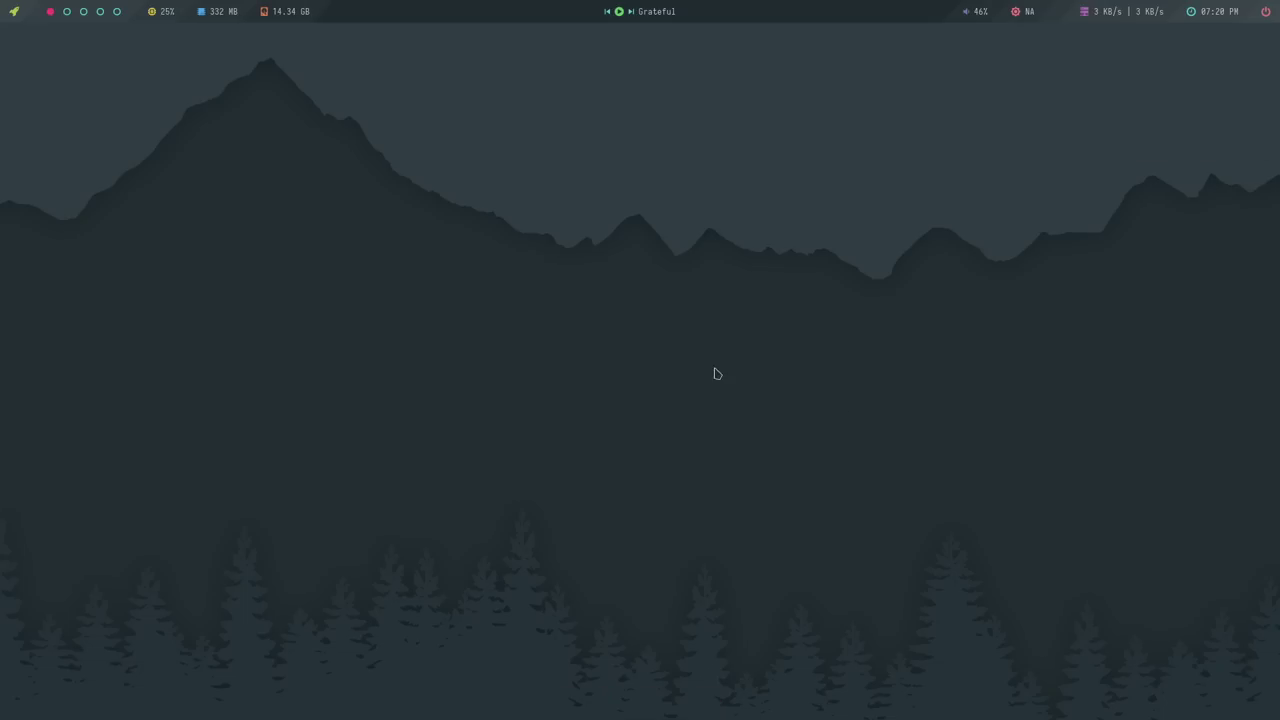
right_click(680, 322)
mouse_move(740, 503)
mouse_move(853, 556)
left_click(1060, 416)
right_click(662, 321)
mouse_move(708, 503)
mouse_move(811, 550)
left_click(944, 424)
Switch to a Windows 11-looking style, then Landscape, then a forest-themed style
right_click(640, 380)
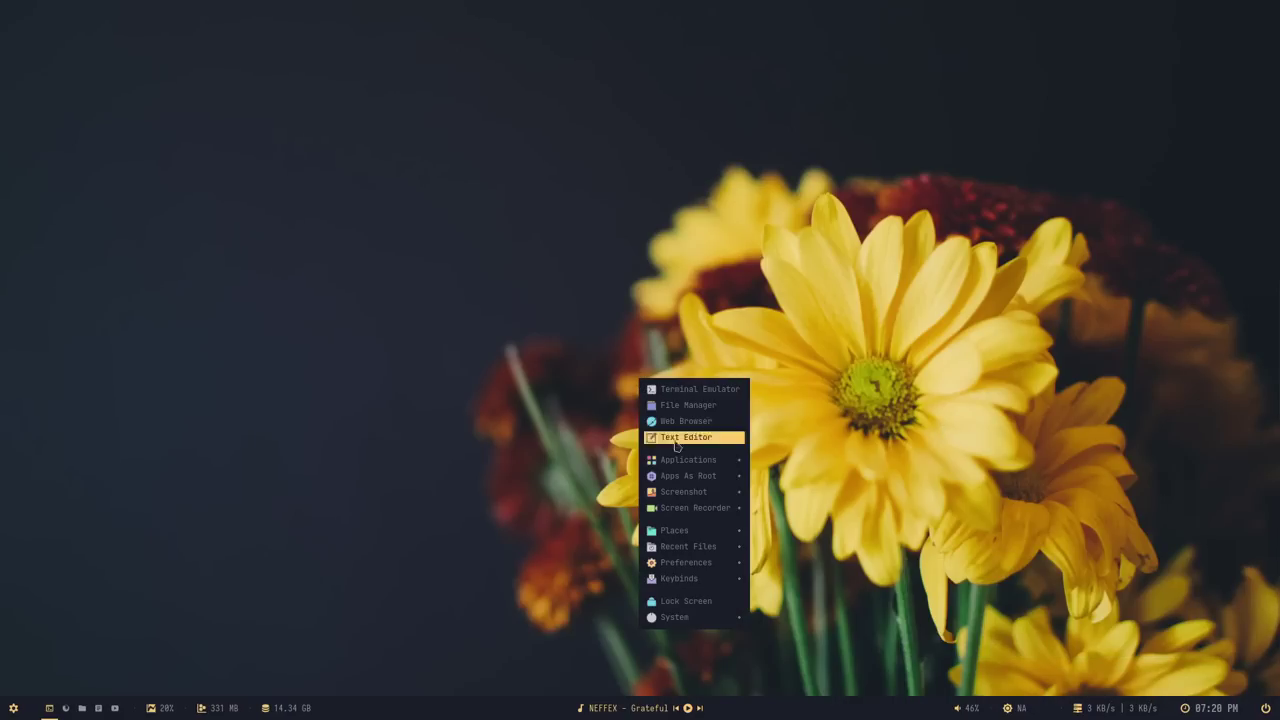
mouse_move(700, 562)
mouse_move(826, 590)
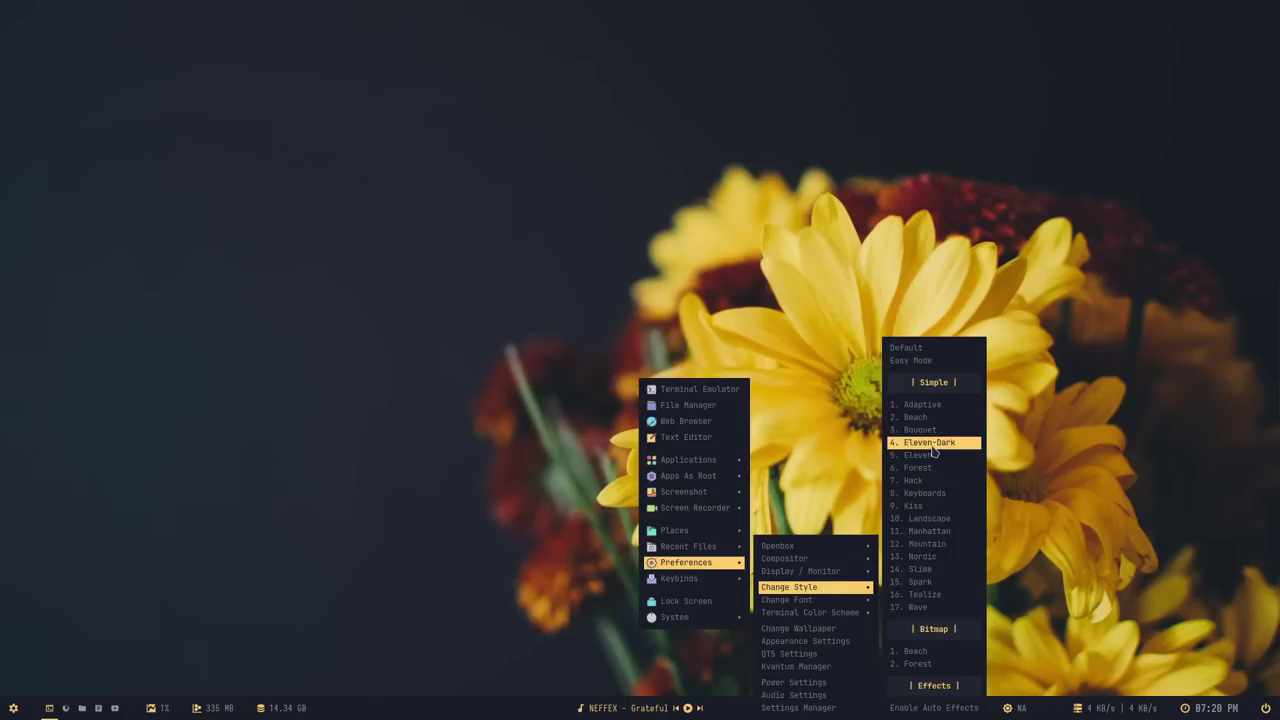
left_click(930, 456)
right_click(650, 338)
mouse_move(712, 521)
mouse_move(830, 568)
left_click(930, 513)
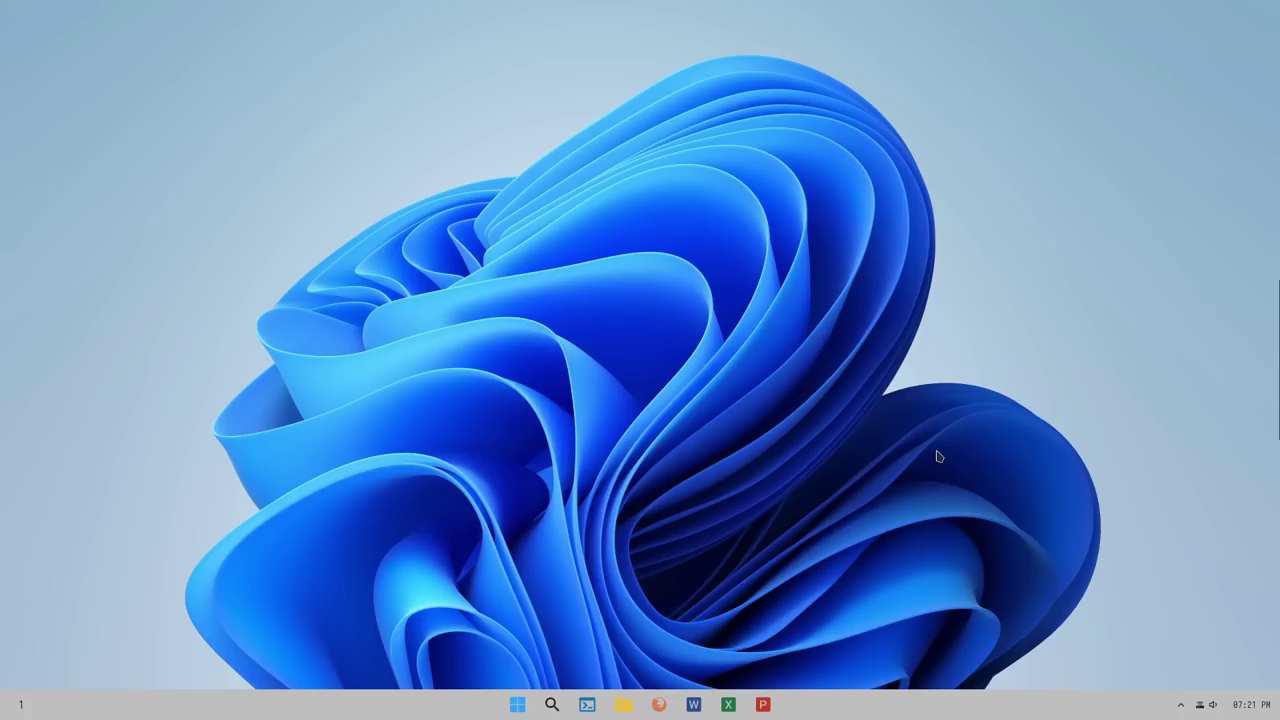
right_click(722, 400)
mouse_move(770, 581)
mouse_move(888, 603)
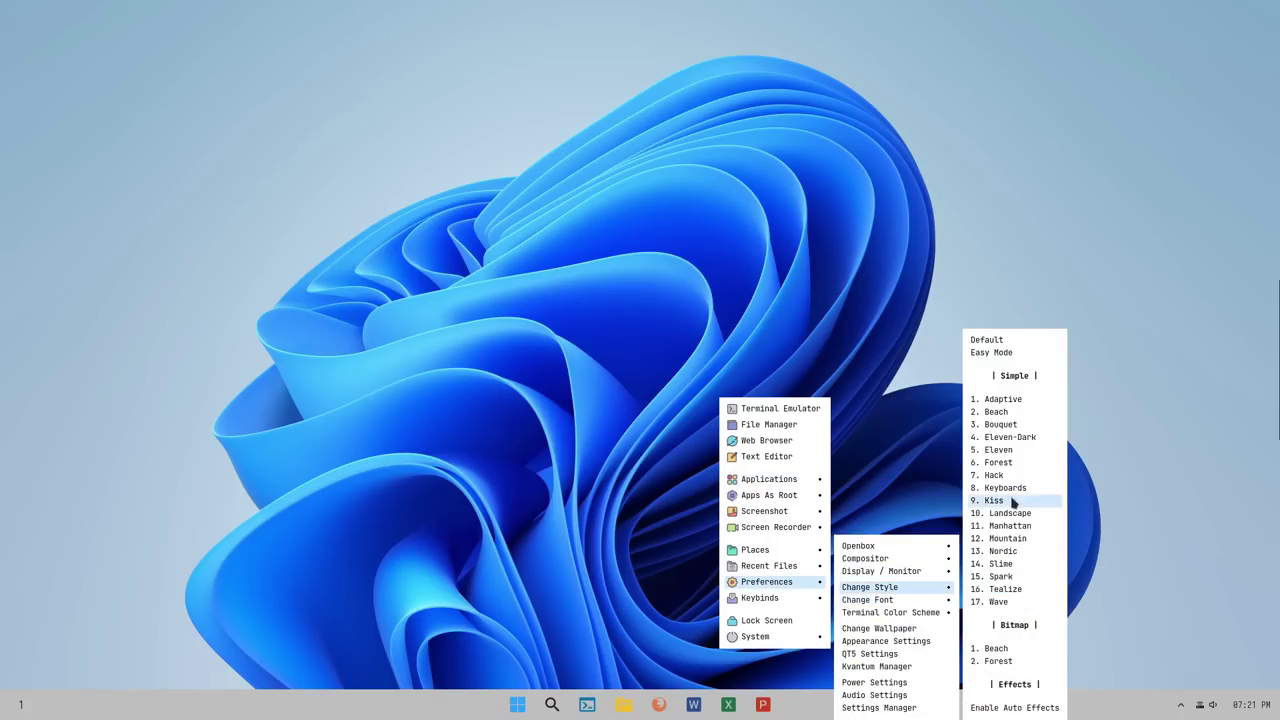
left_click(1030, 469)
Apply the Hack, Keyboards and Kiss styles one after another
right_click(669, 405)
mouse_move(730, 588)
mouse_move(814, 587)
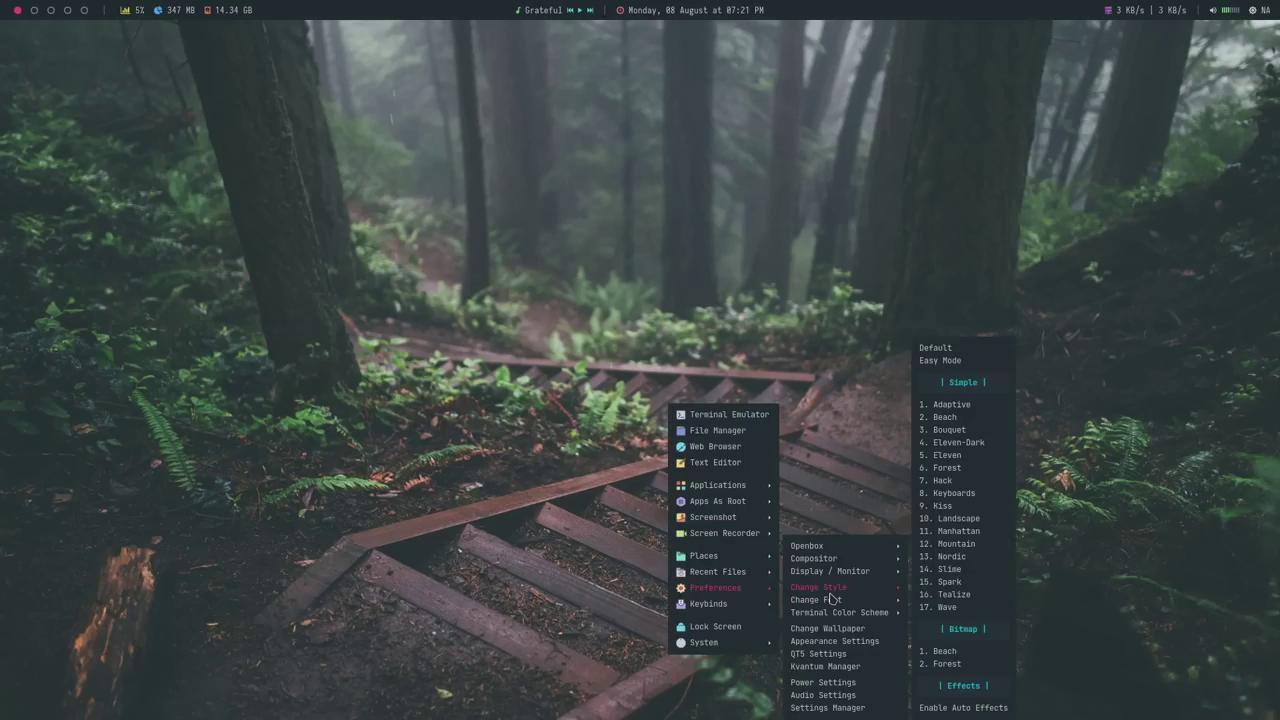
left_click(948, 478)
right_click(715, 355)
mouse_move(755, 488)
mouse_move(860, 529)
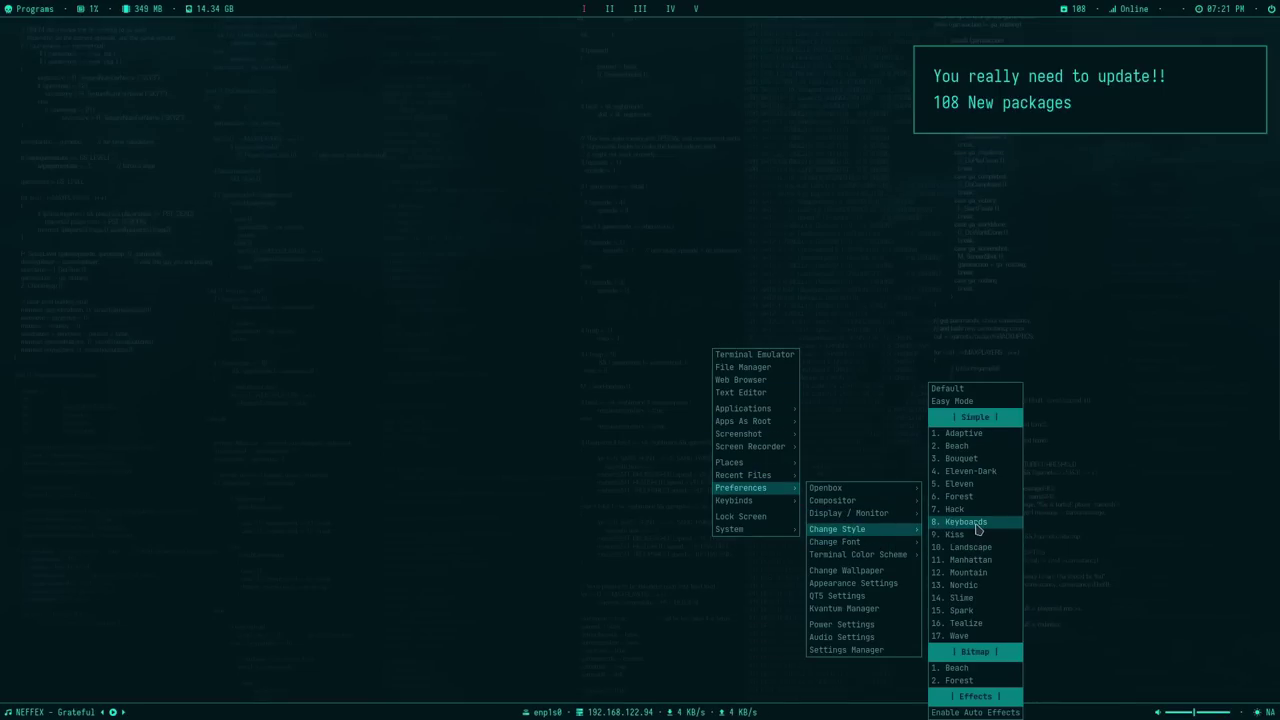
left_click(978, 530)
right_click(661, 357)
mouse_move(740, 537)
mouse_move(830, 583)
left_click(950, 505)
Cycle through the next style, a city-wallpaper style, Mountain and Nordic
right_click(749, 440)
mouse_move(794, 522)
mouse_move(894, 540)
left_click(1017, 503)
right_click(698, 432)
mouse_move(754, 600)
mouse_move(870, 590)
left_click(985, 527)
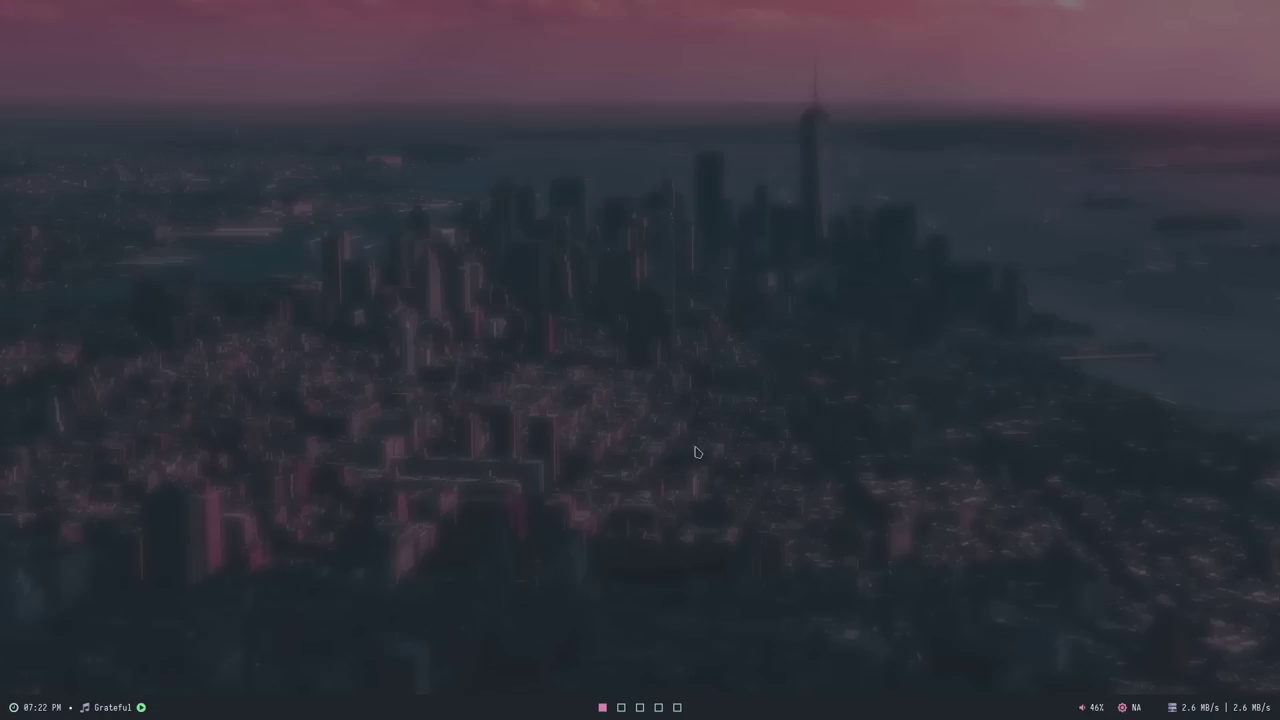
right_click(697, 415)
mouse_move(740, 592)
mouse_move(860, 586)
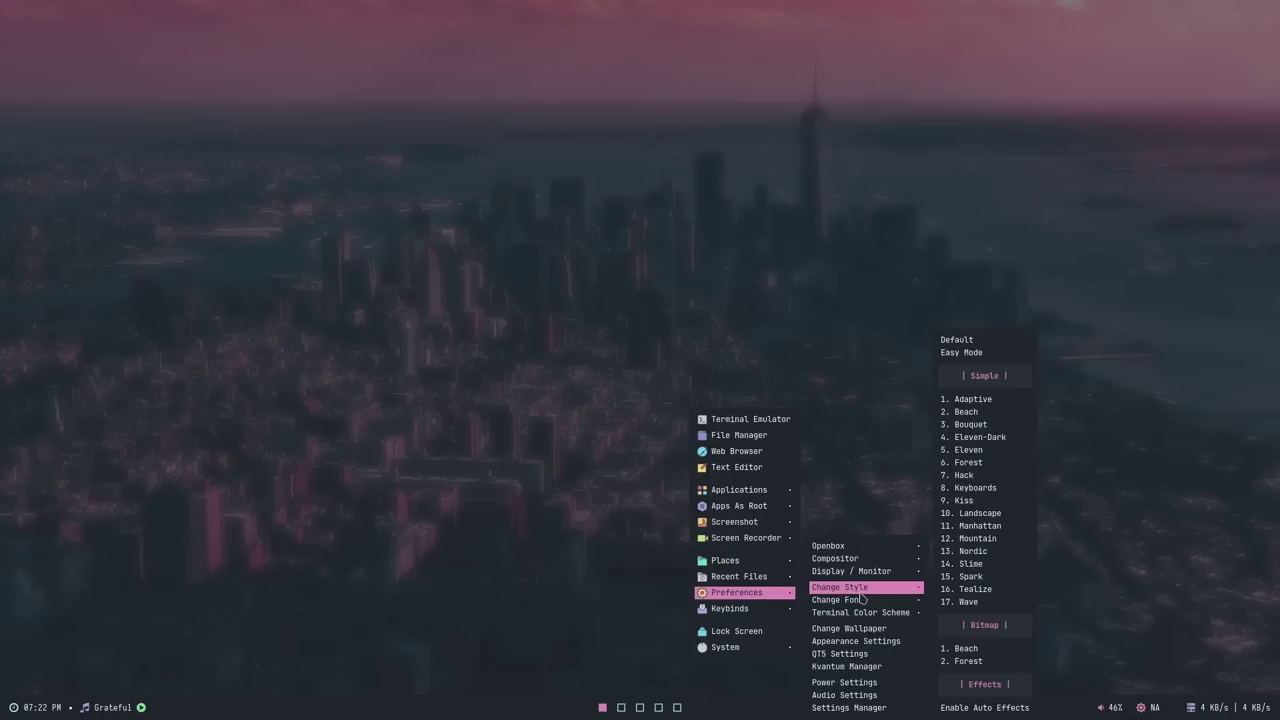
left_click(990, 536)
mouse_move(728, 414)
mouse_move(850, 460)
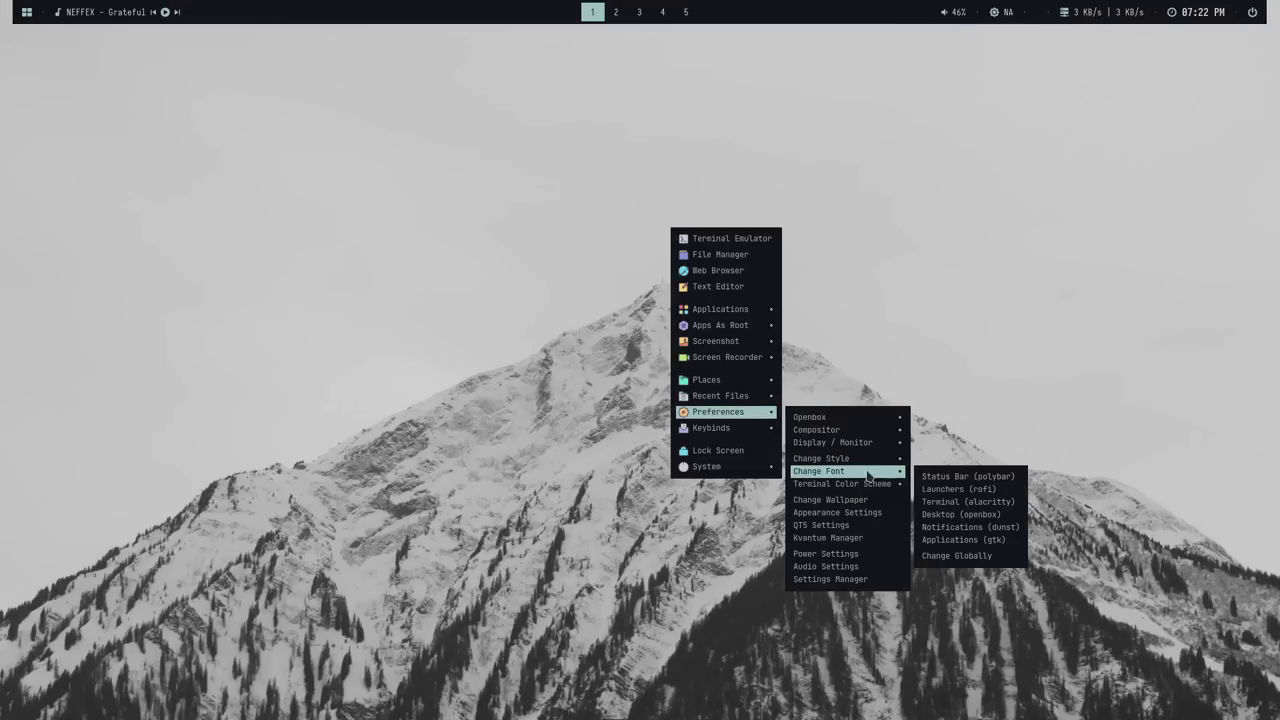
left_click(972, 555)
Try a sparkler-wallpaper style and Wave, then finish on the misty forest-stairs style
right_click(790, 446)
mouse_move(857, 591)
mouse_move(957, 583)
left_click(1083, 585)
right_click(865, 426)
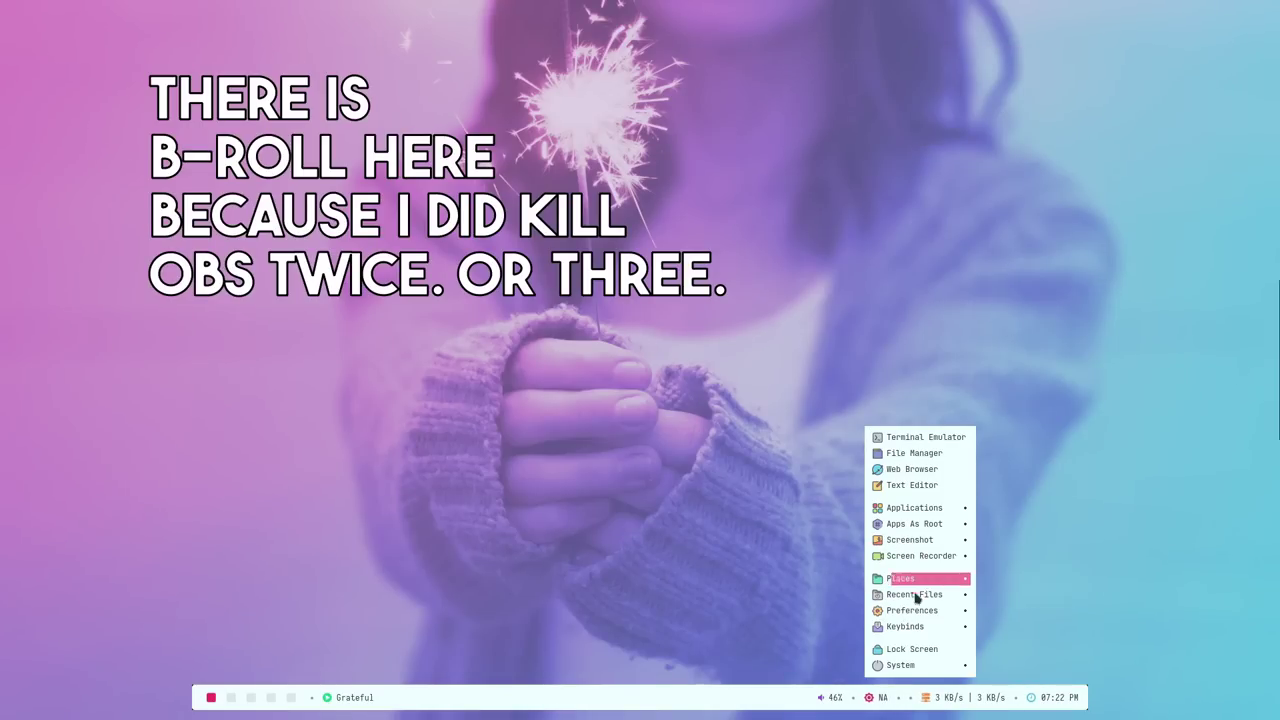
mouse_move(912, 610)
mouse_move(1038, 600)
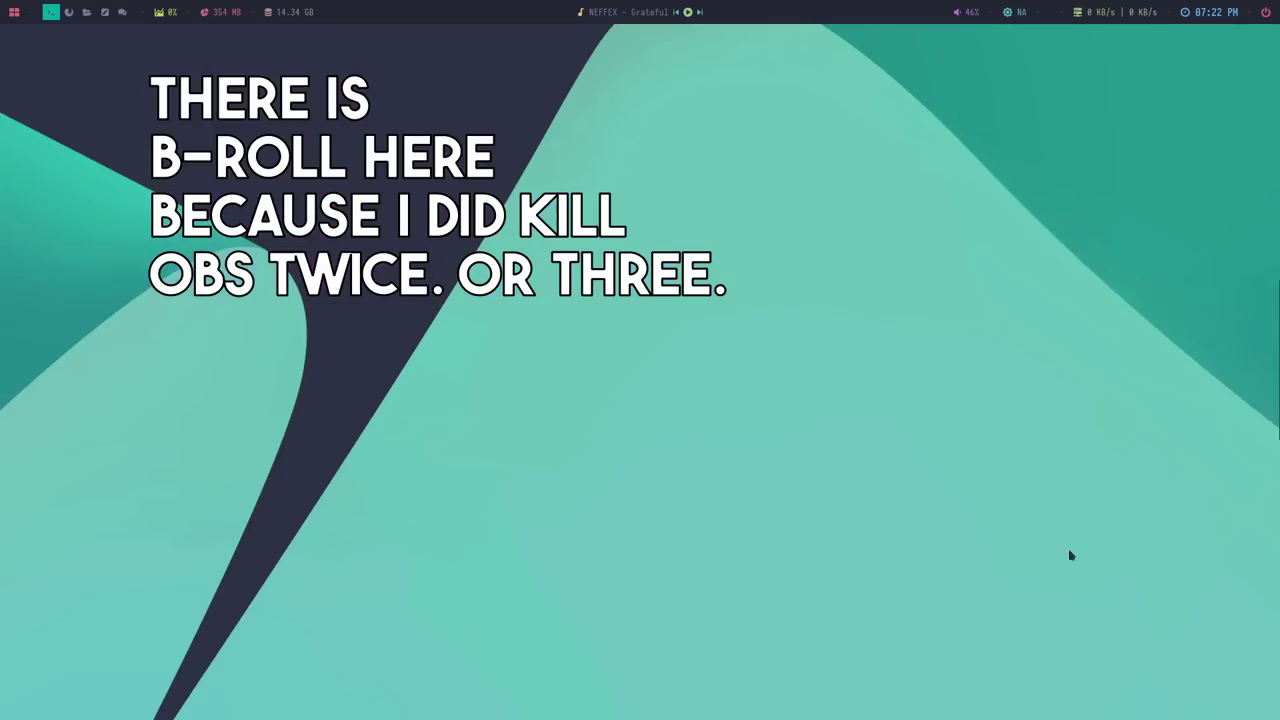
right_click(670, 272)
mouse_move(720, 455)
mouse_move(841, 507)
left_click(961, 613)
right_click(846, 424)
mouse_move(900, 606)
mouse_move(1010, 583)
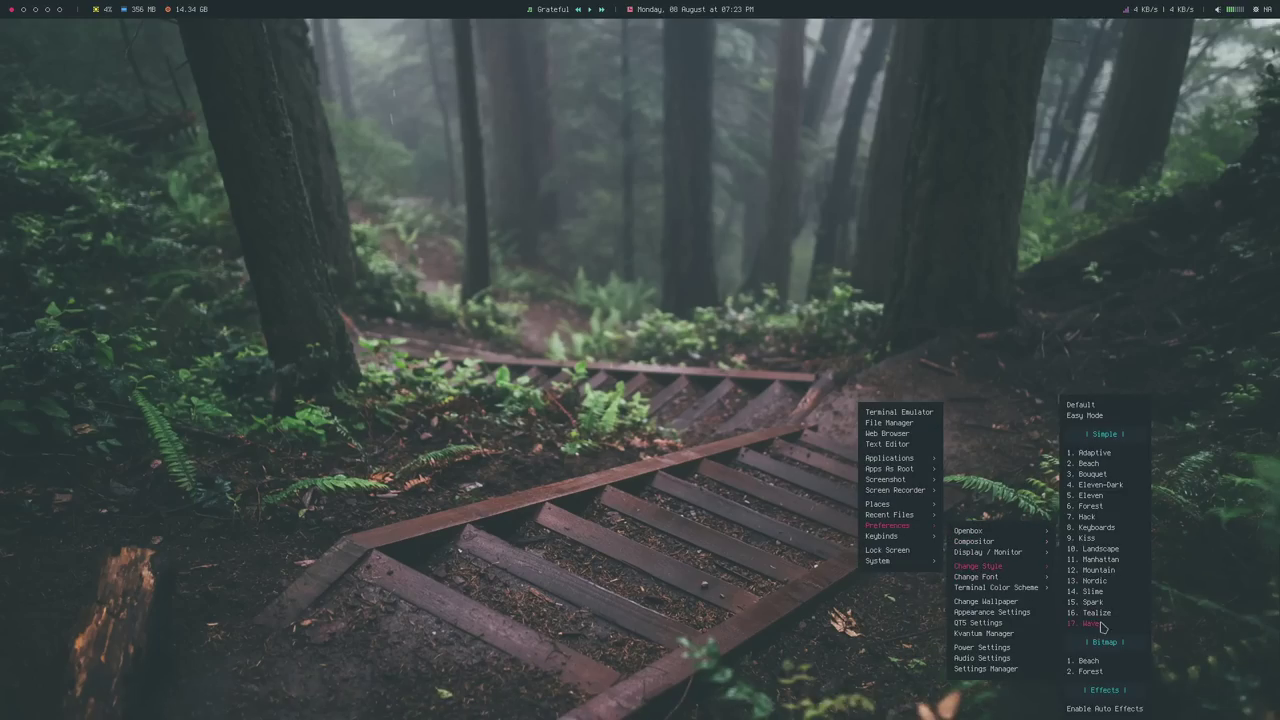
left_click(1095, 455)
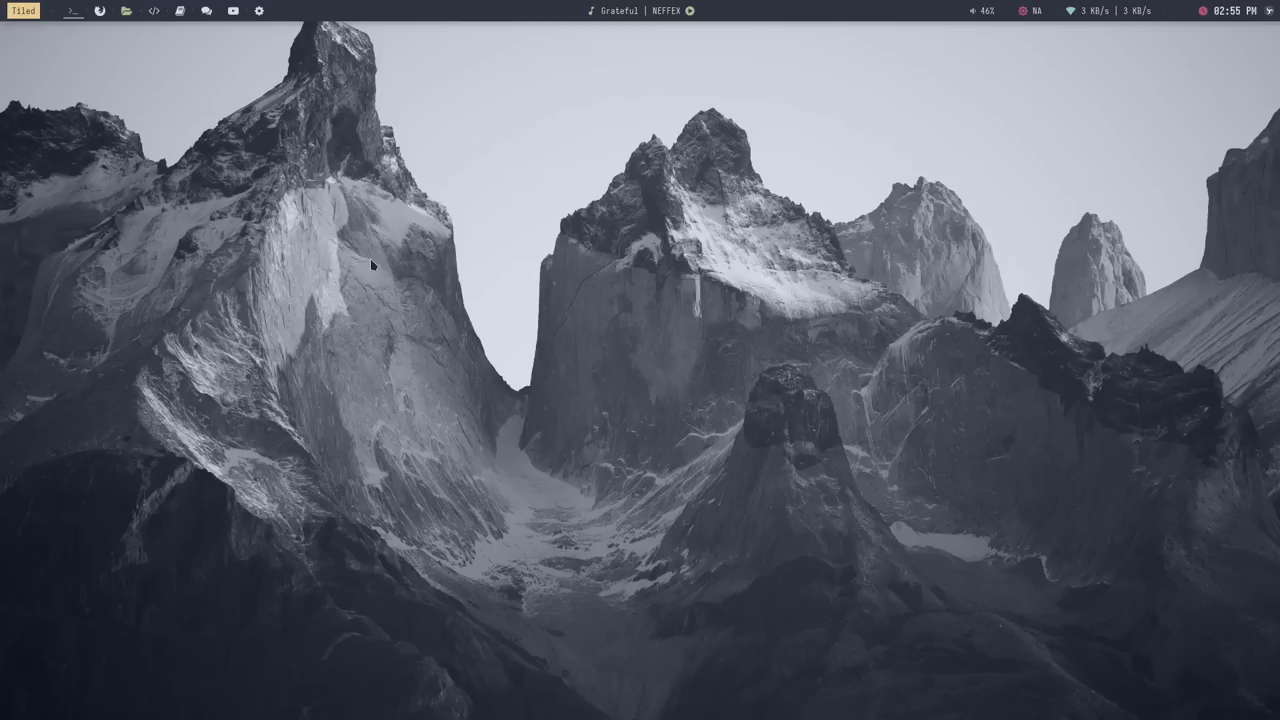
key("alt+F1")
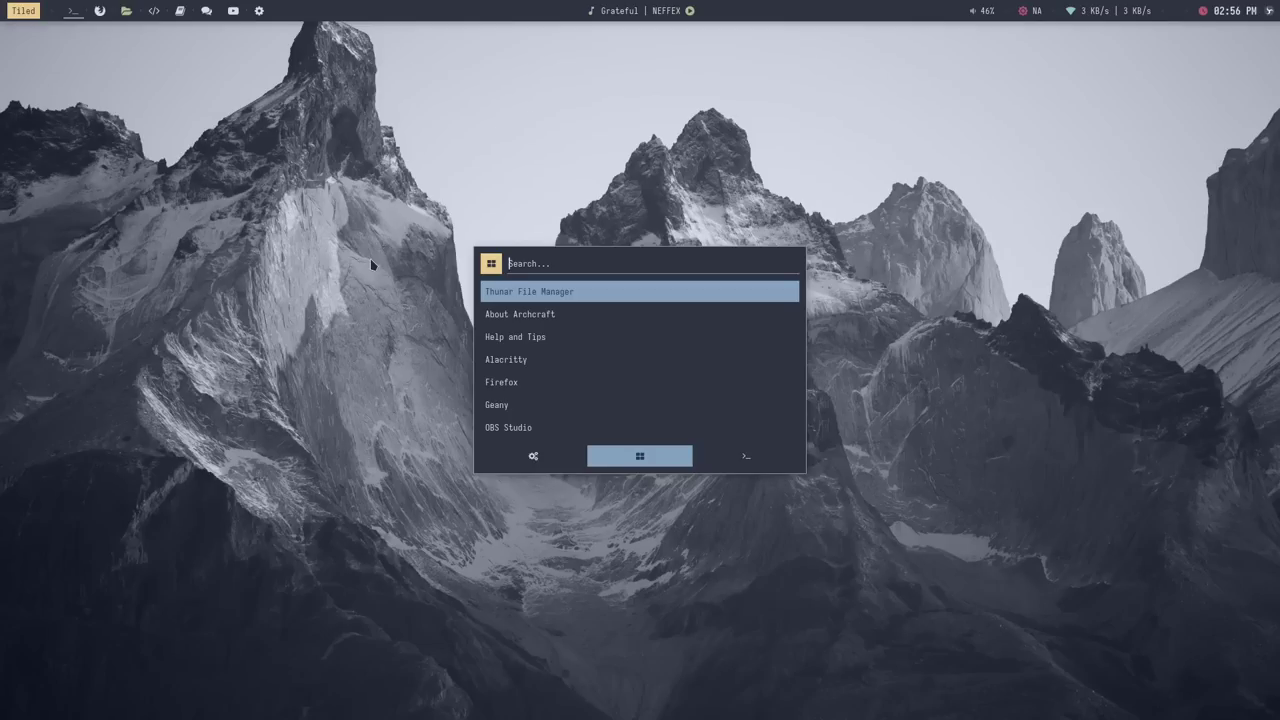
key("Escape")
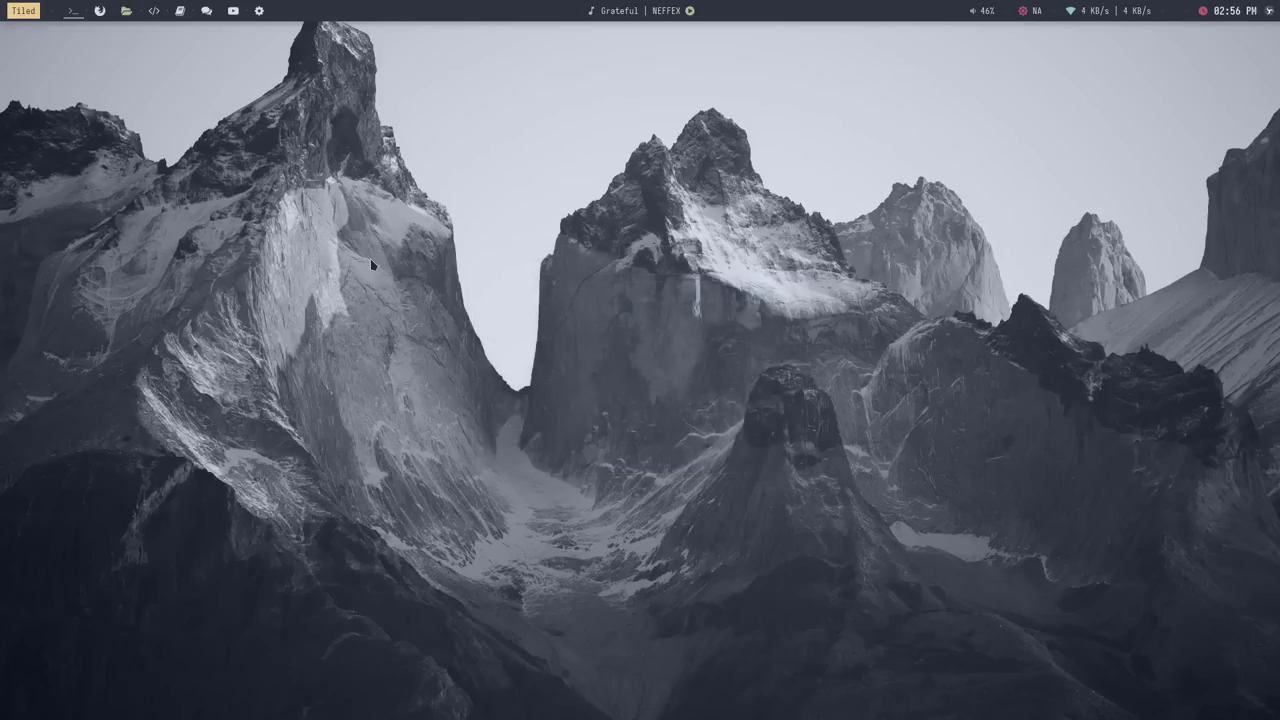
On workspace 3, apply the Dracula theme from the Ctrl+Alt+T list and reposition the welcome window
key("super+3")
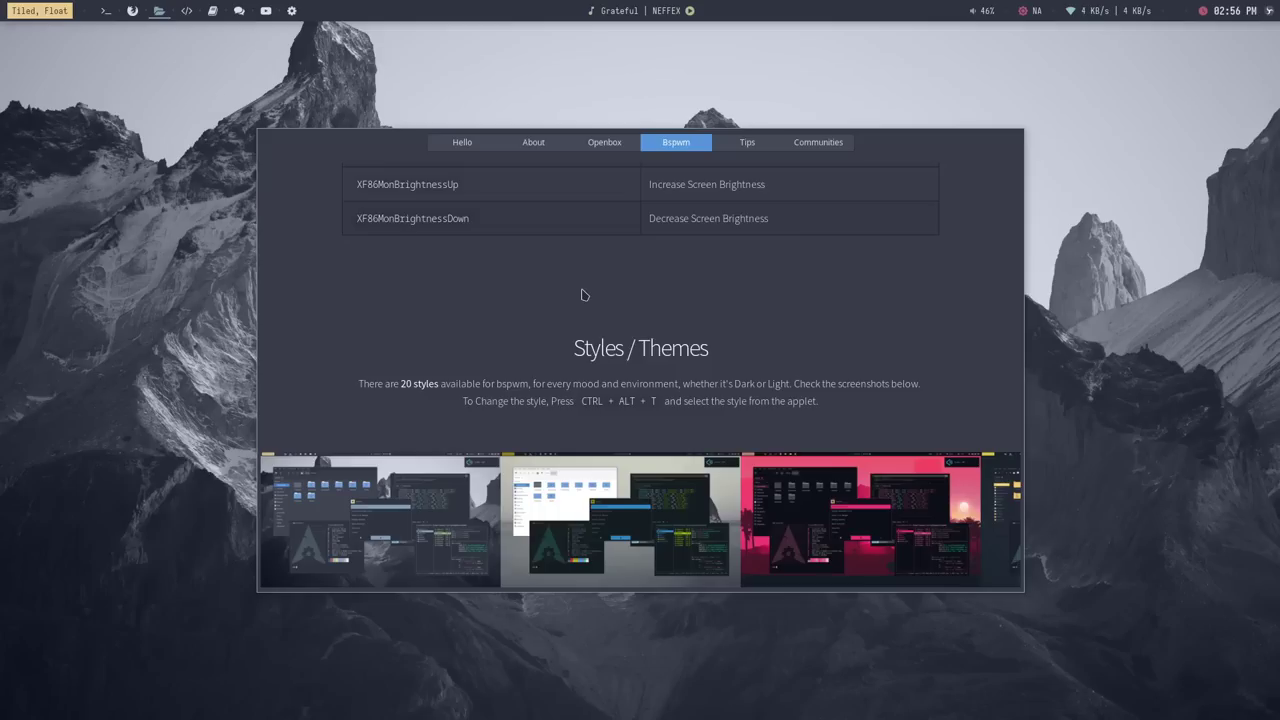
key("ctrl+alt+t")
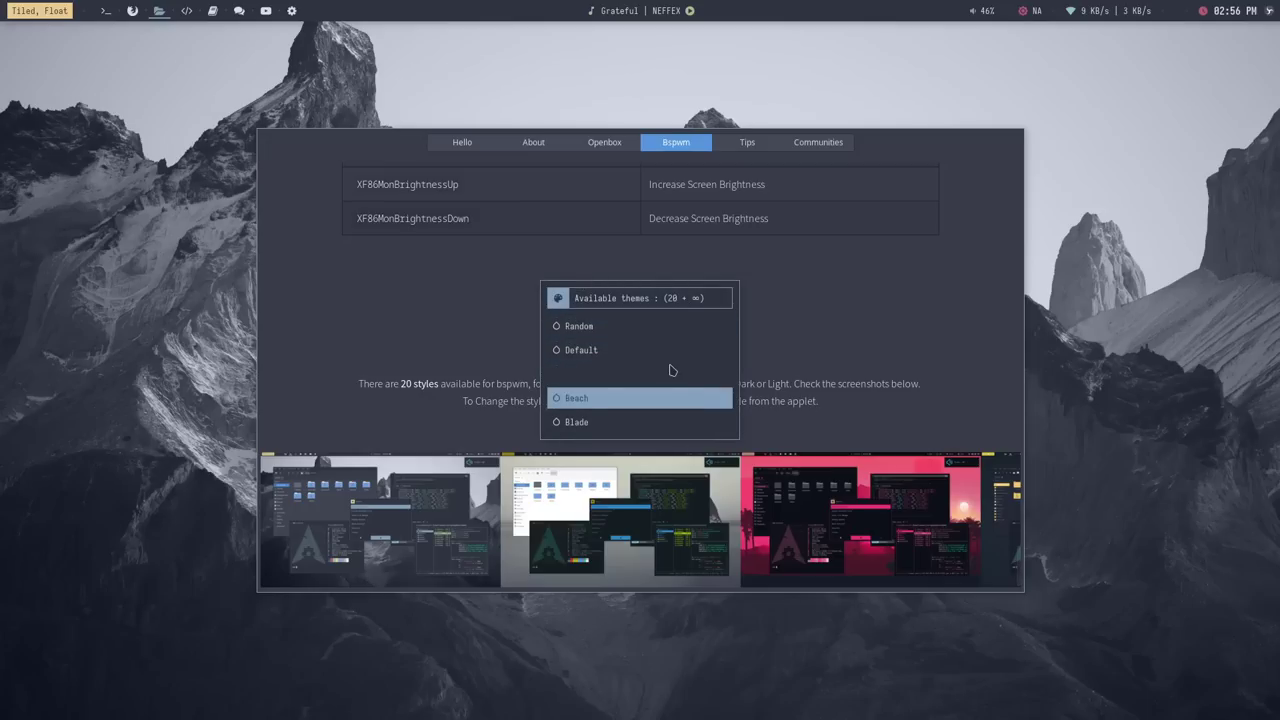
scroll(672, 371, "down", 4)
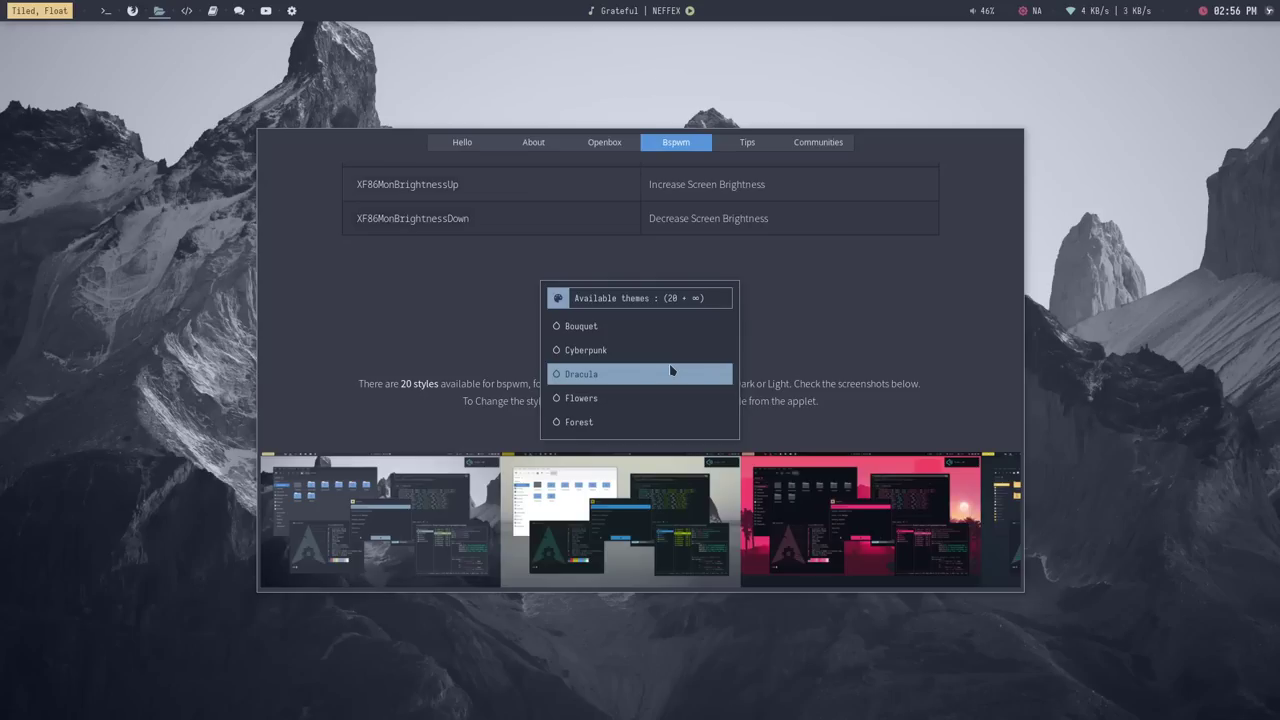
left_click(670, 370)
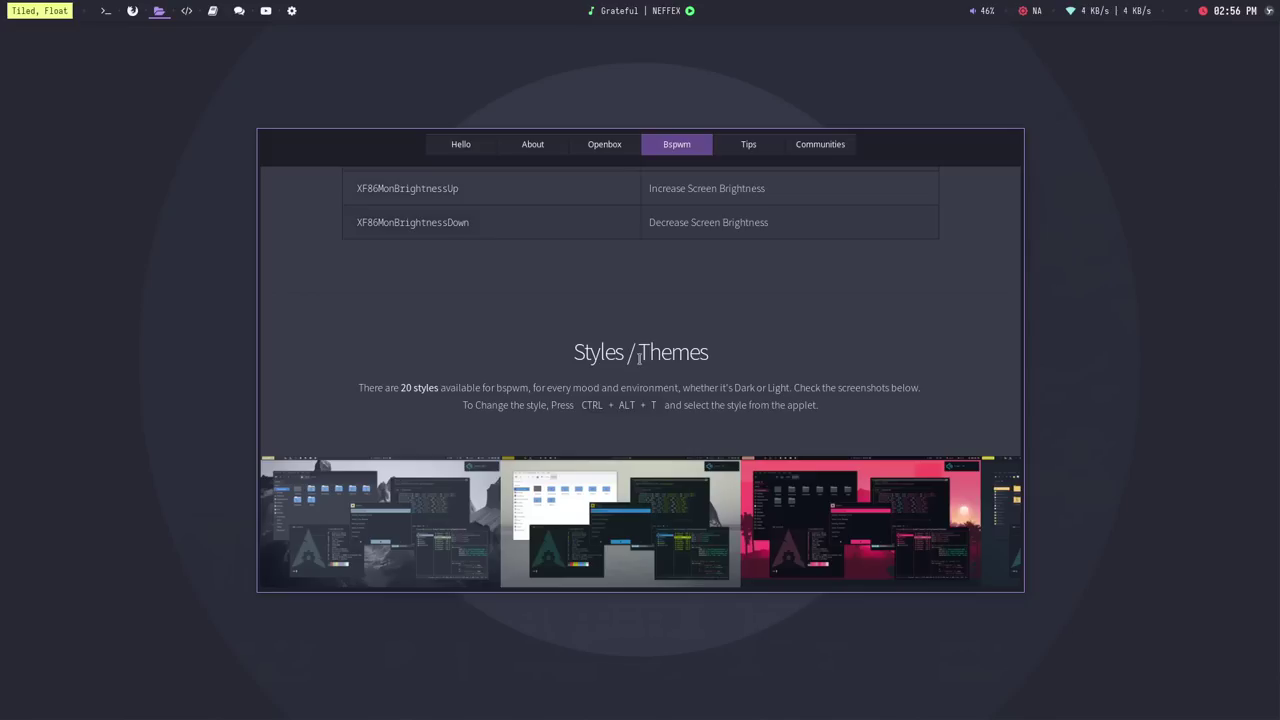
left_click_drag(871, 343, 925, 326)
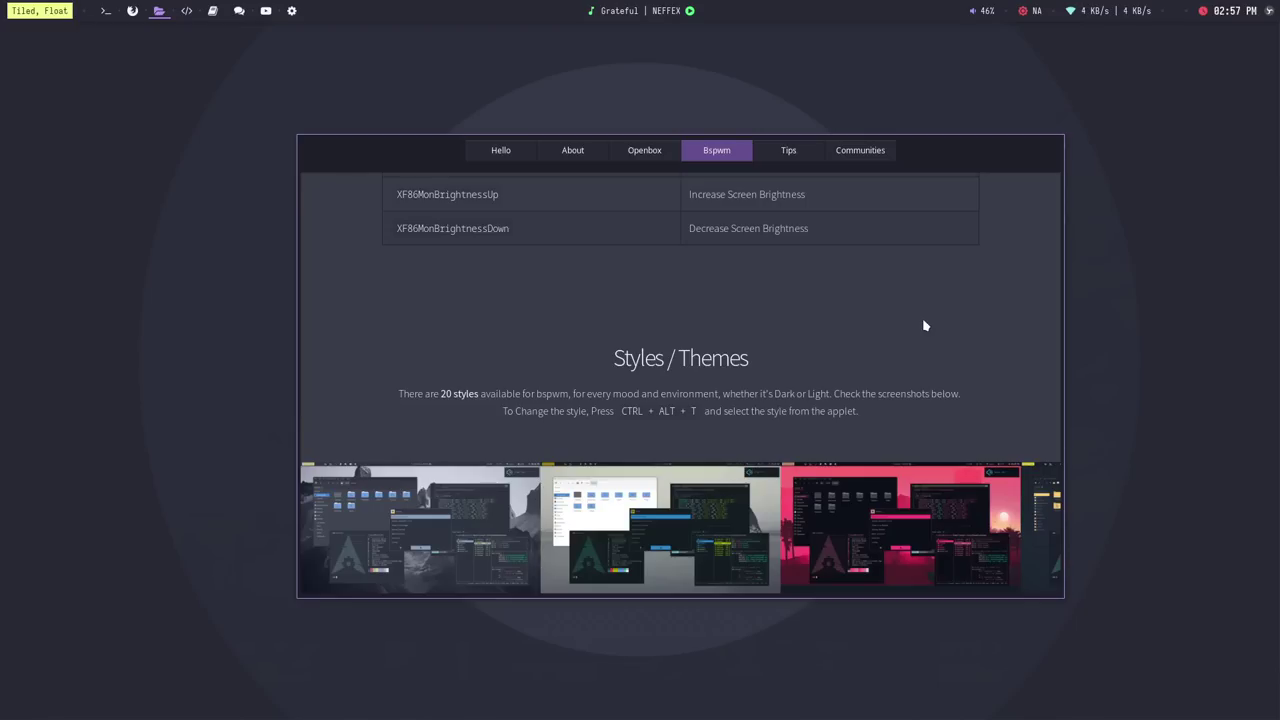
Apply the Beach theme, then the Forest theme, from the theme selector
key("ctrl+alt+t")
key("Down")
key("Down")
key("Down")
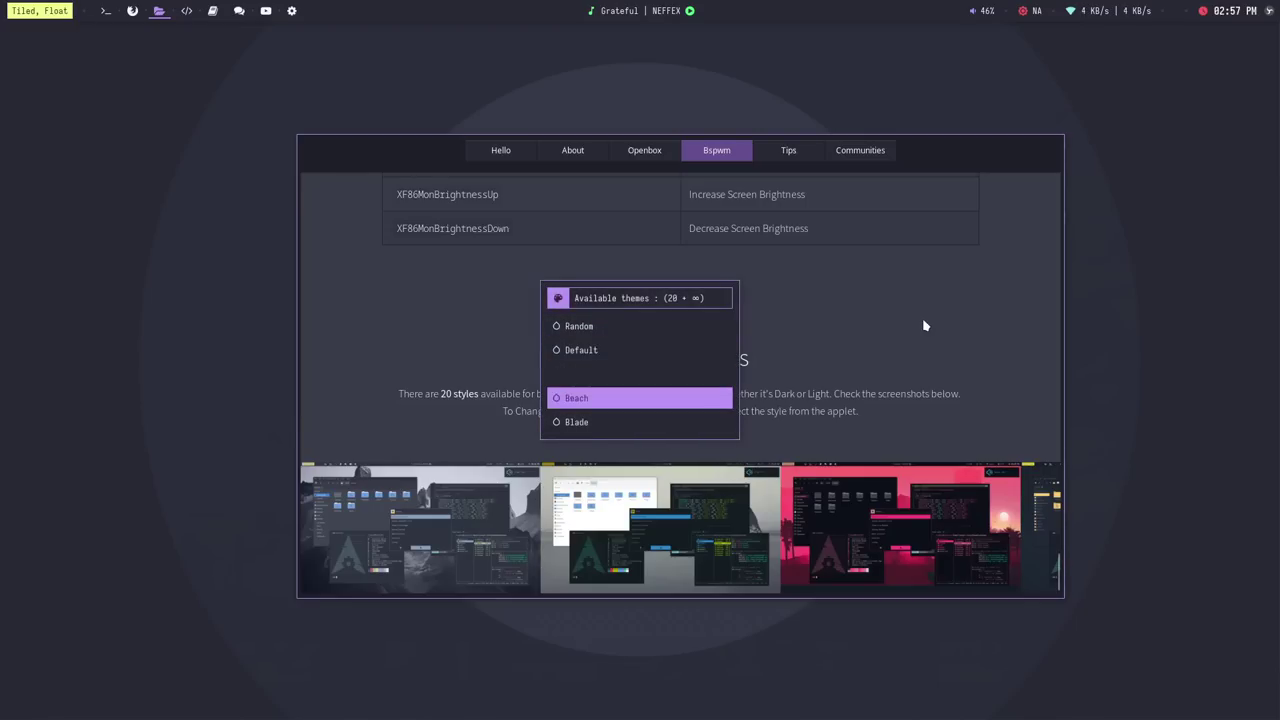
key("Return")
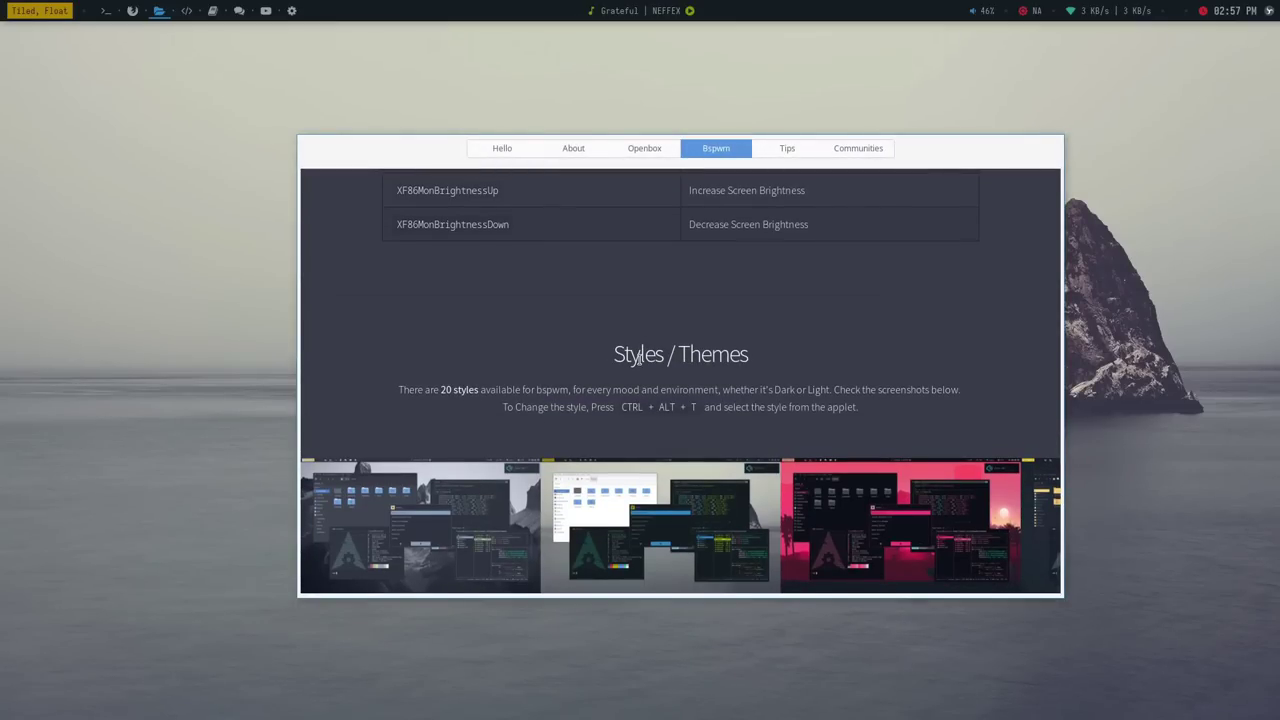
key("ctrl+alt+t")
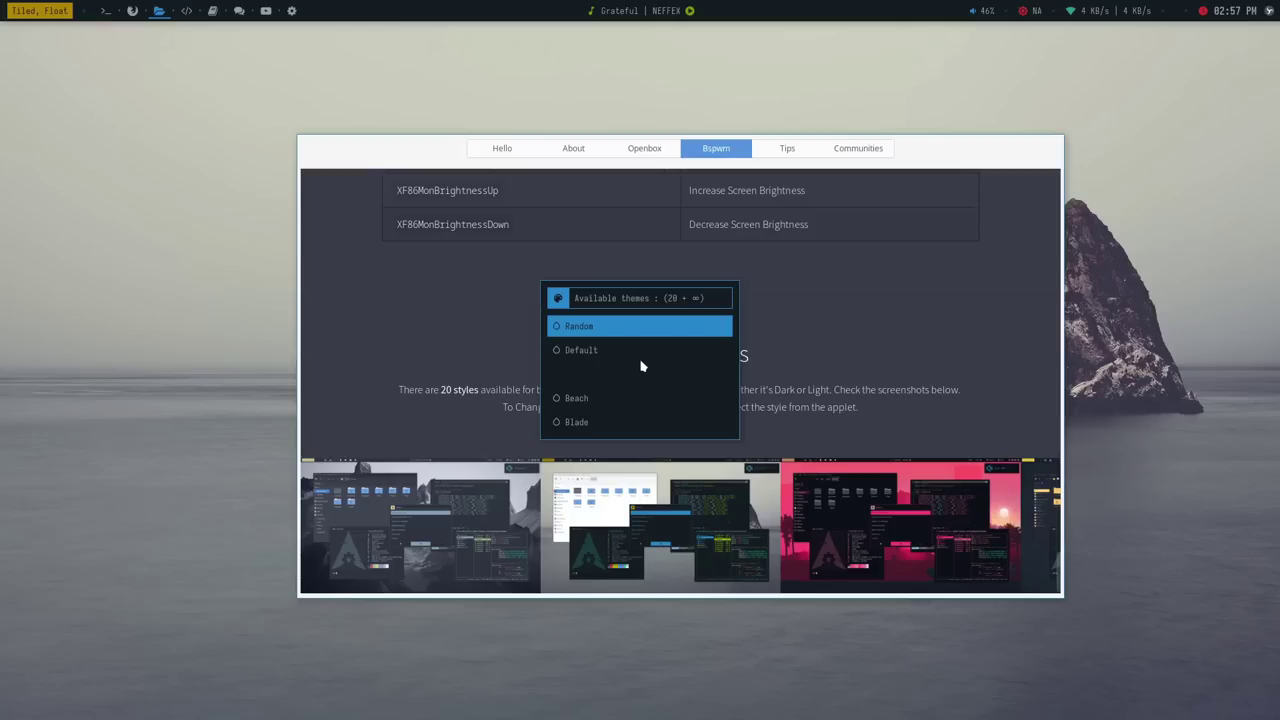
key("Down")
key("Down")
key("Down")
key("Down")
key("Down")
key("Down")
key("Down")
key("Down")
key("Down")
key("Return")
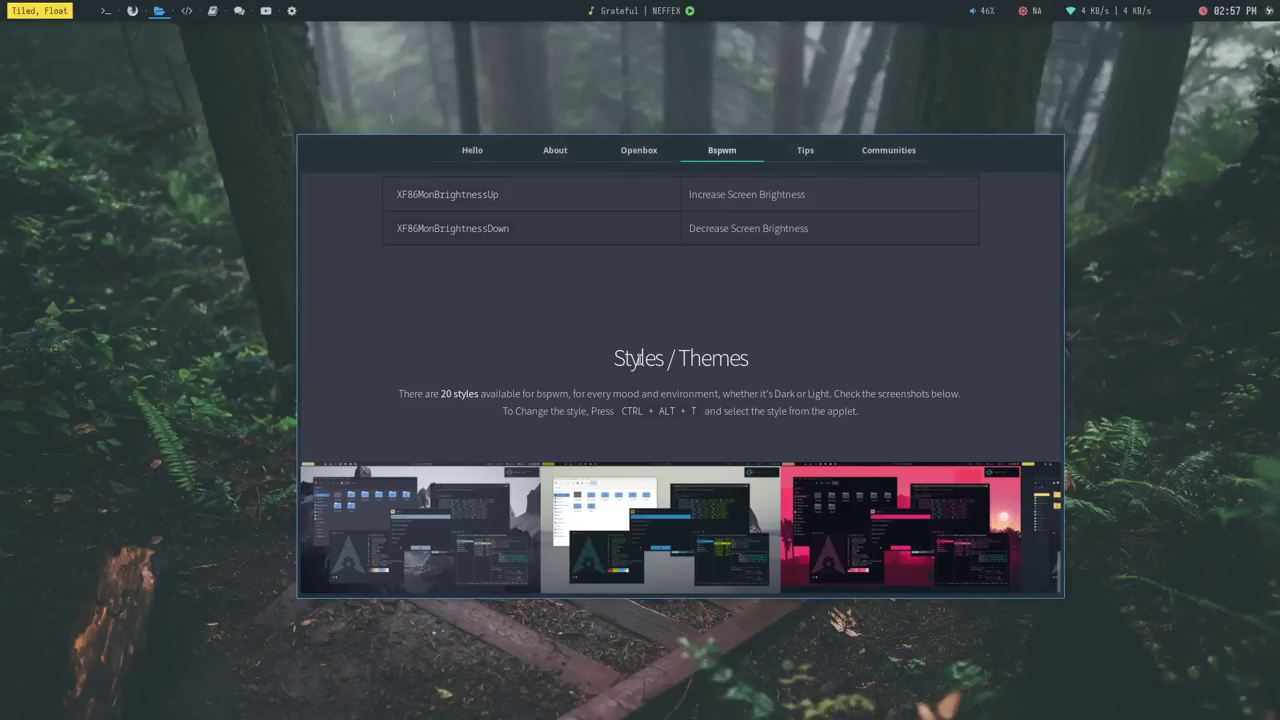
Apply the Cyberpunk theme, then settle on the Hack theme
key("ctrl+alt+t")
key("Up")
key("Up")
key("Up")
key("Up")
key("Up")
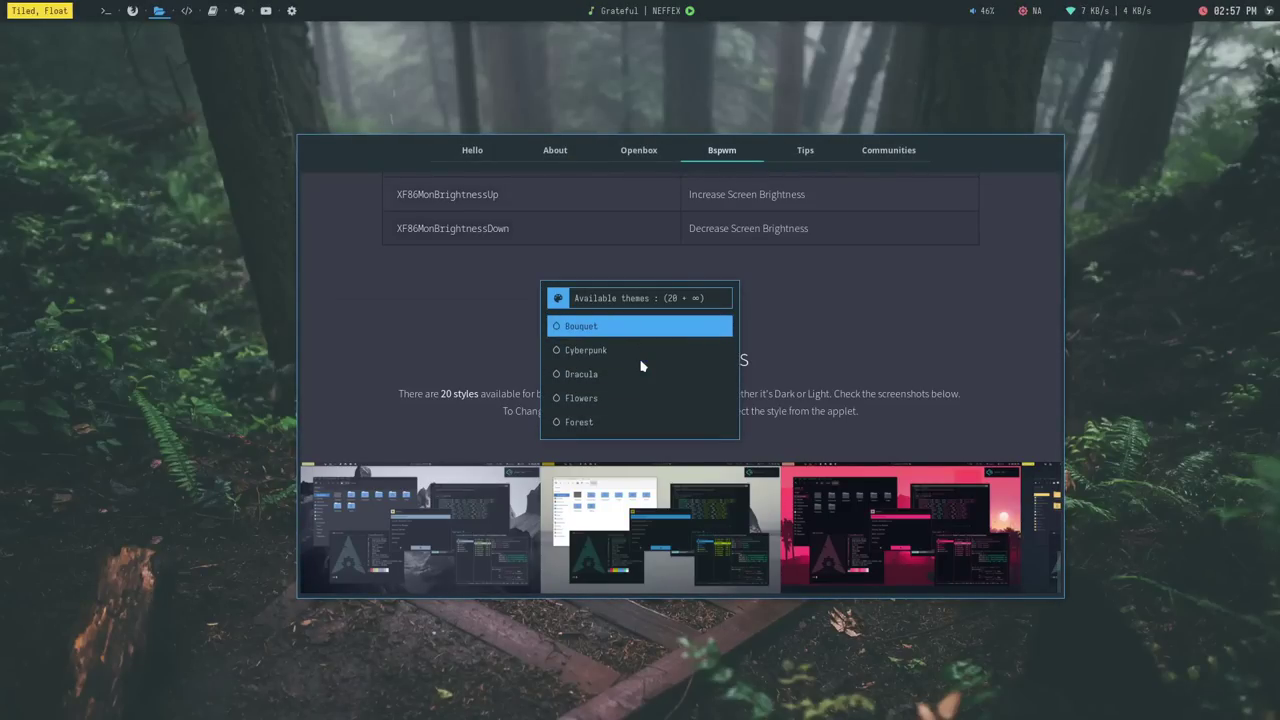
key("Down")
key("Return")
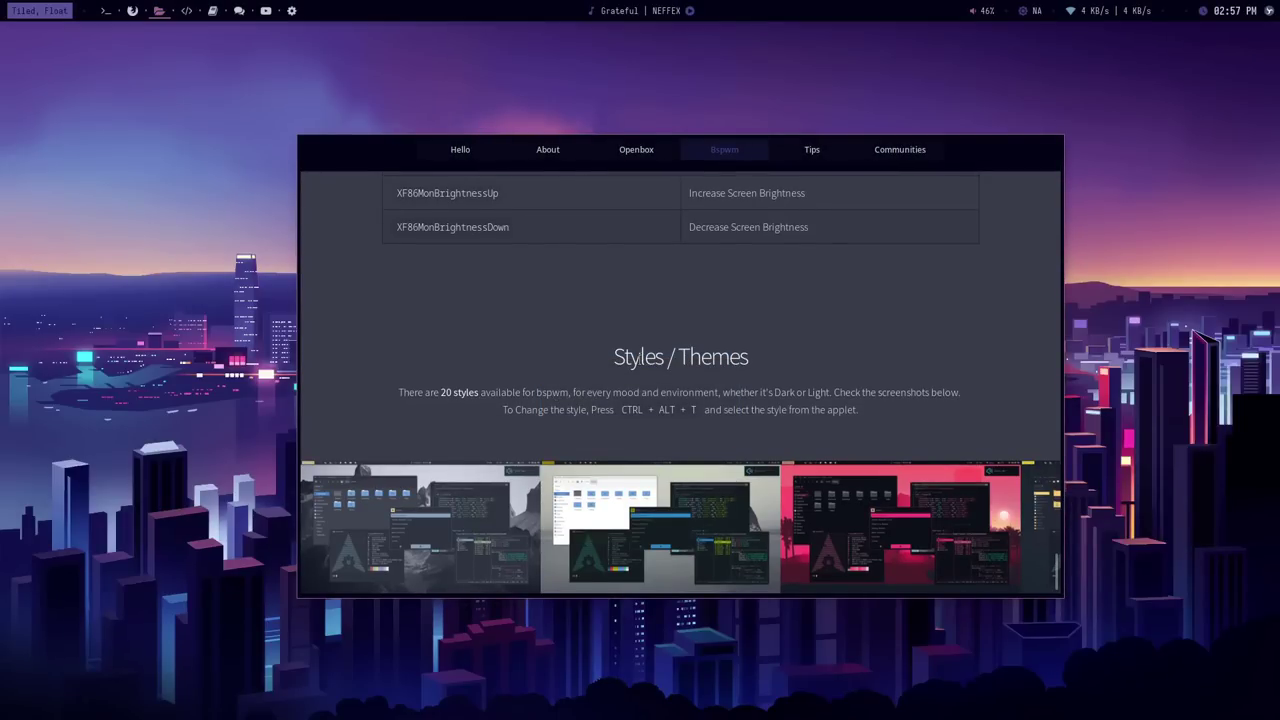
key("ctrl+alt+t")
key("Down")
key("Down")
key("Down")
key("Down")
key("Down")
key("Down")
key("Down")
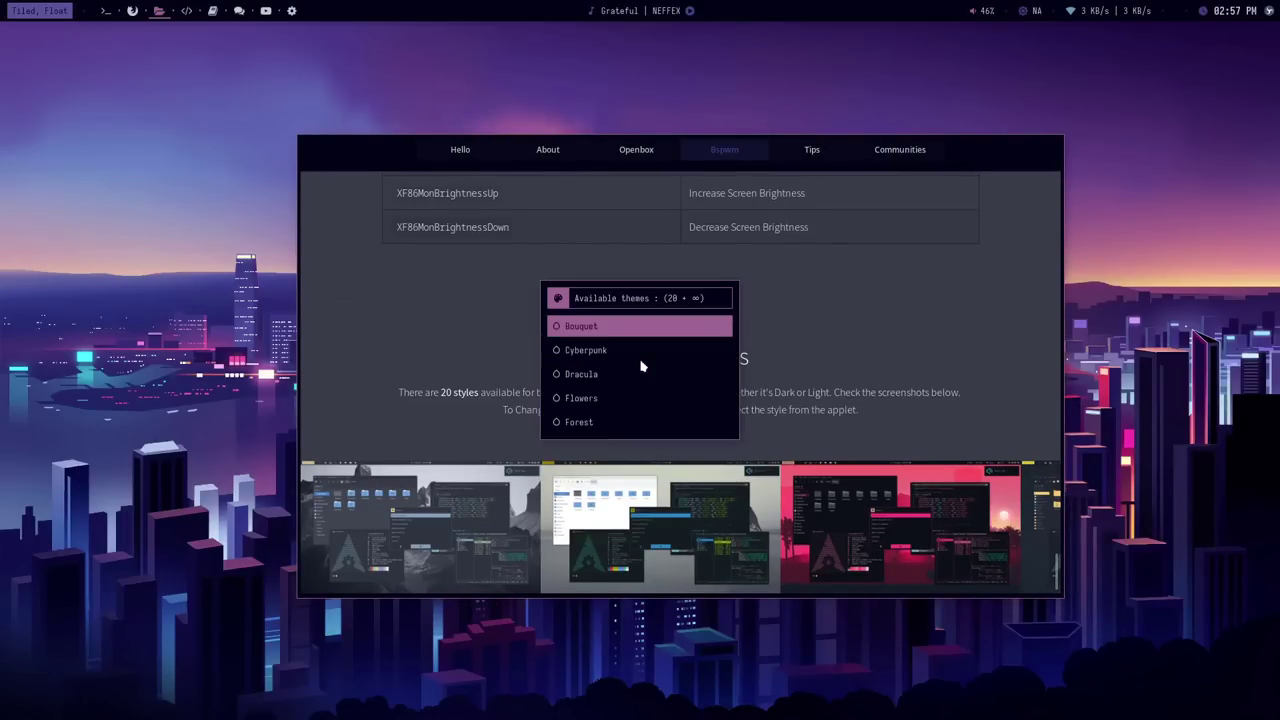
key("Down")
key("Up")
key("Return")
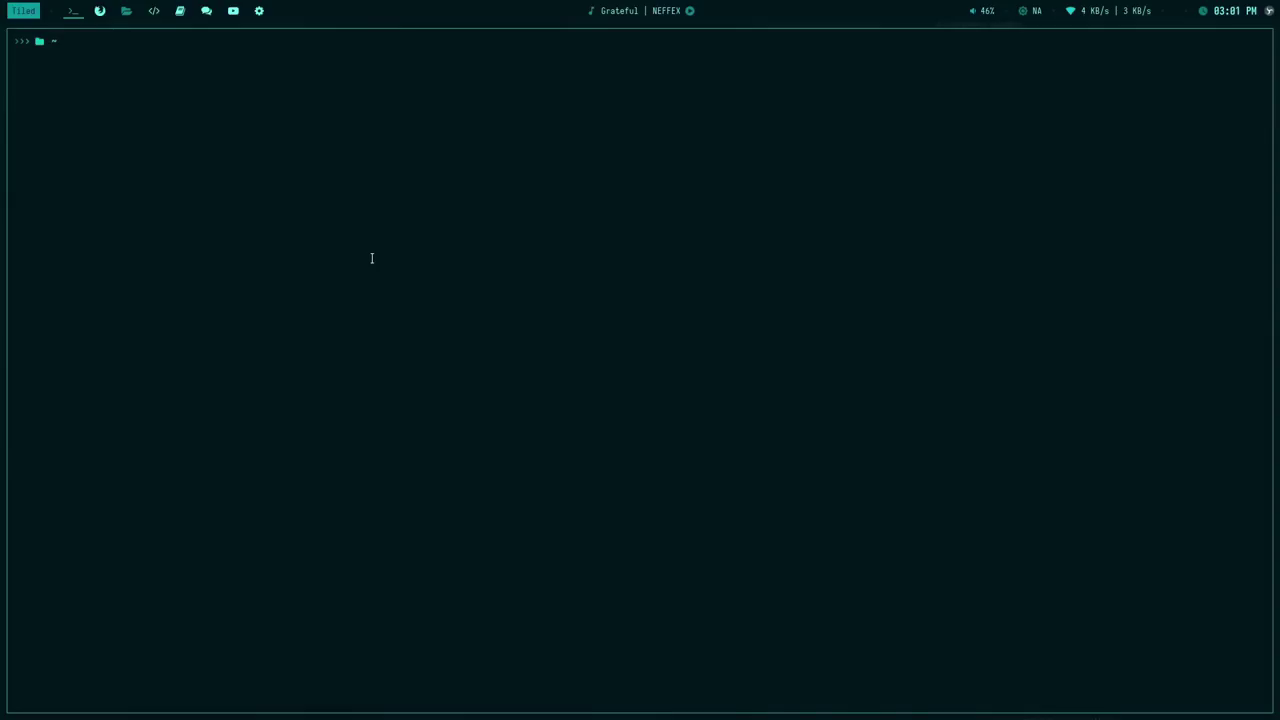
Run neofetch, then free -m to show memory usage in megabytes
type("neofetch")
key("Return")
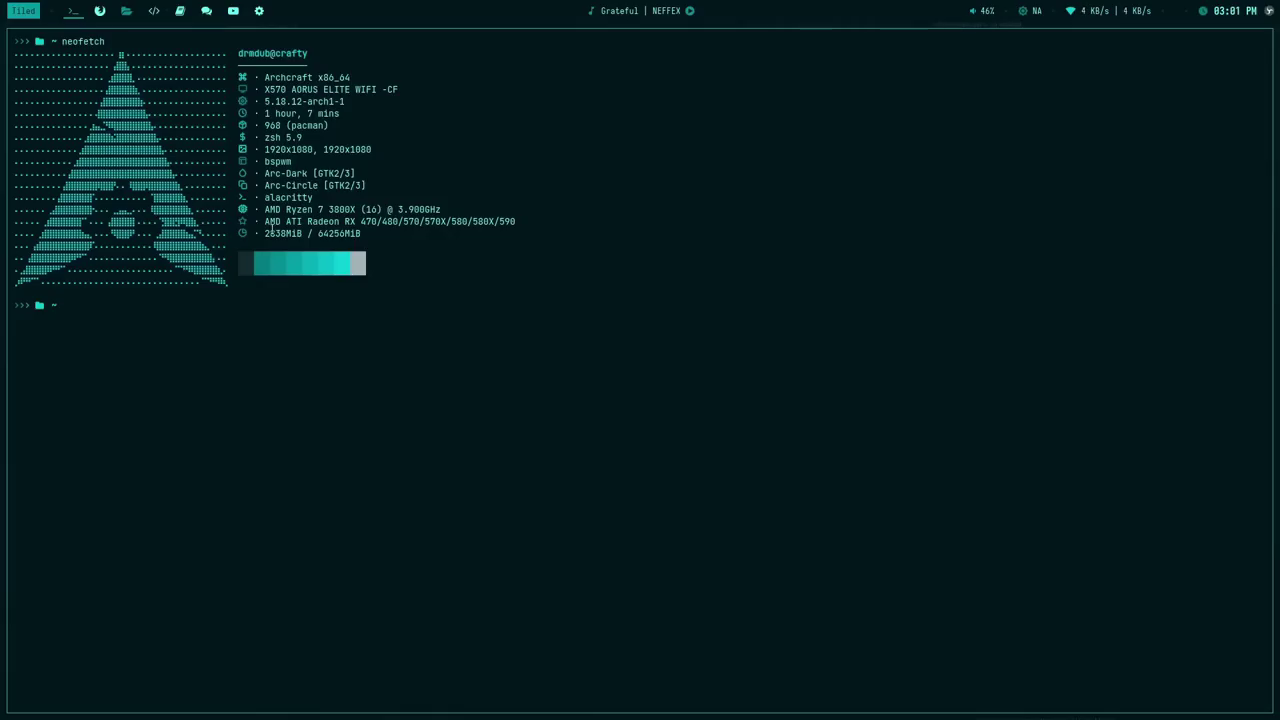
left_click_drag(285, 229, 273, 212)
left_click(273, 212)
type("free -m")
key("Return")
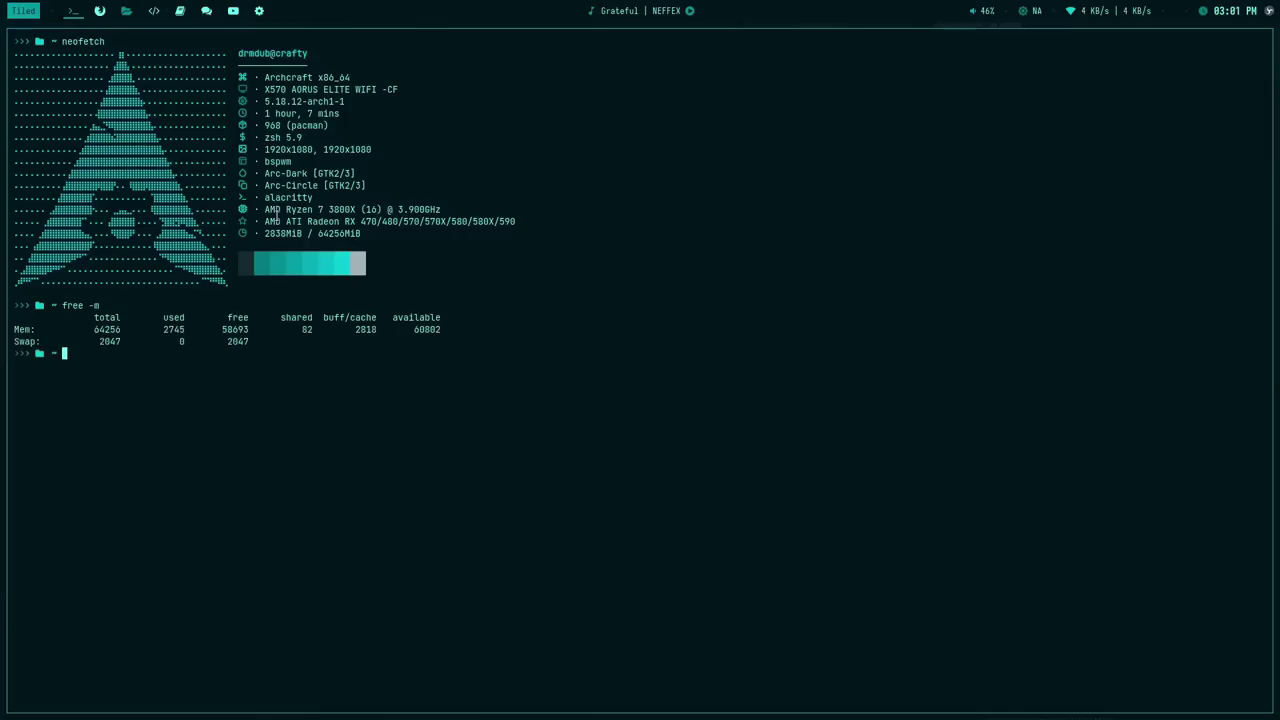